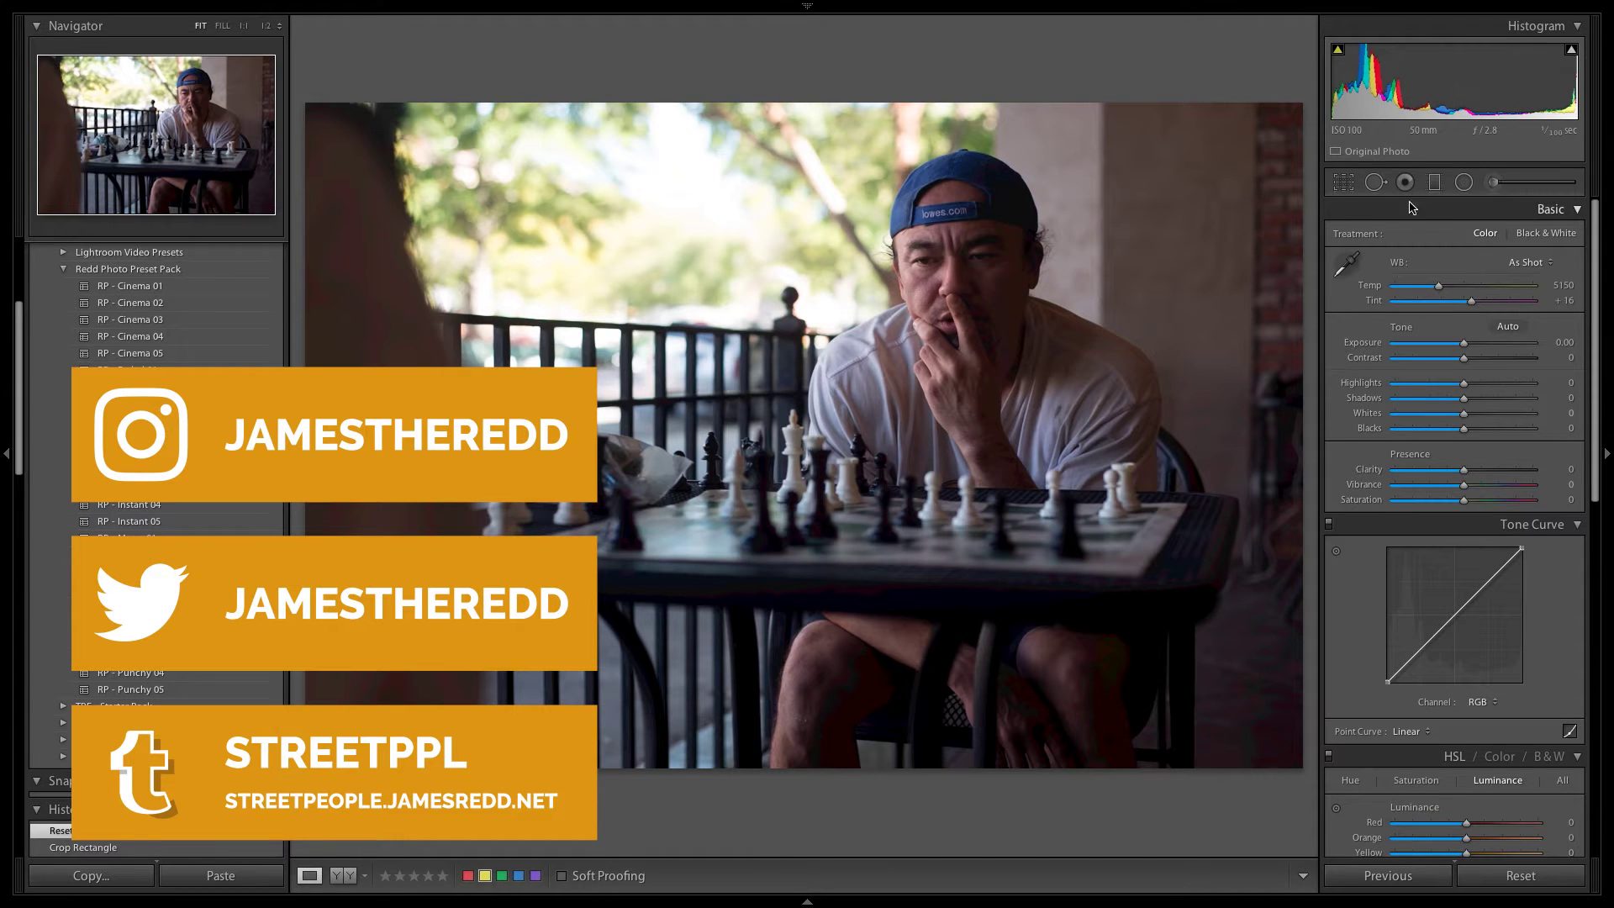
Step: Crop the photo to a 16 x 9 aspect ratio and apply the crop
left_click(1344, 183)
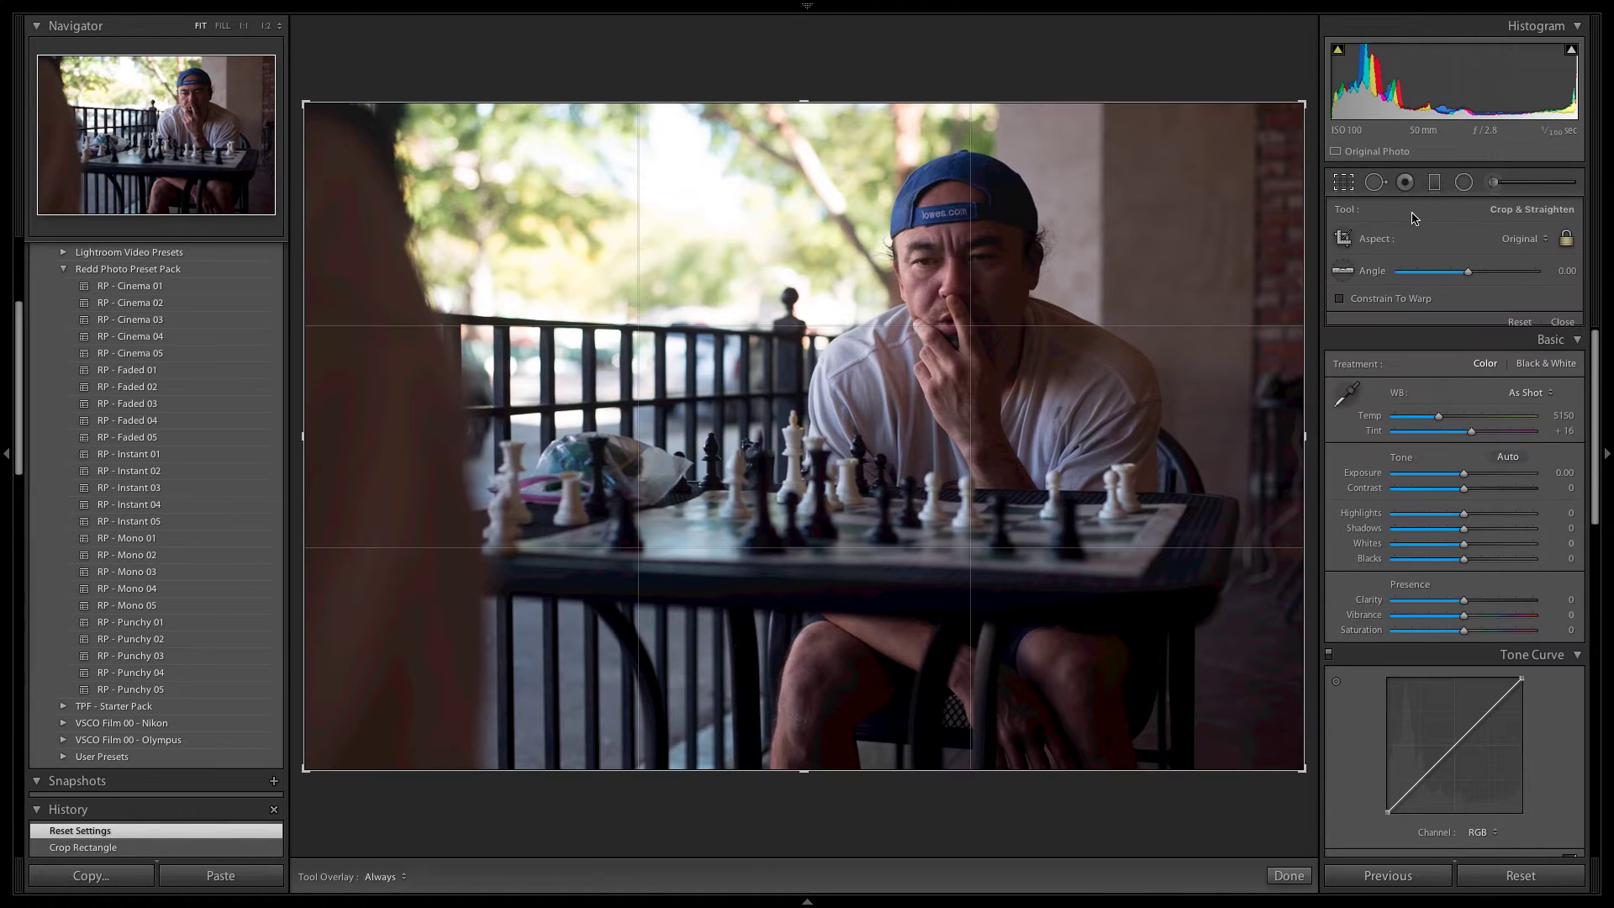
left_click(1517, 239)
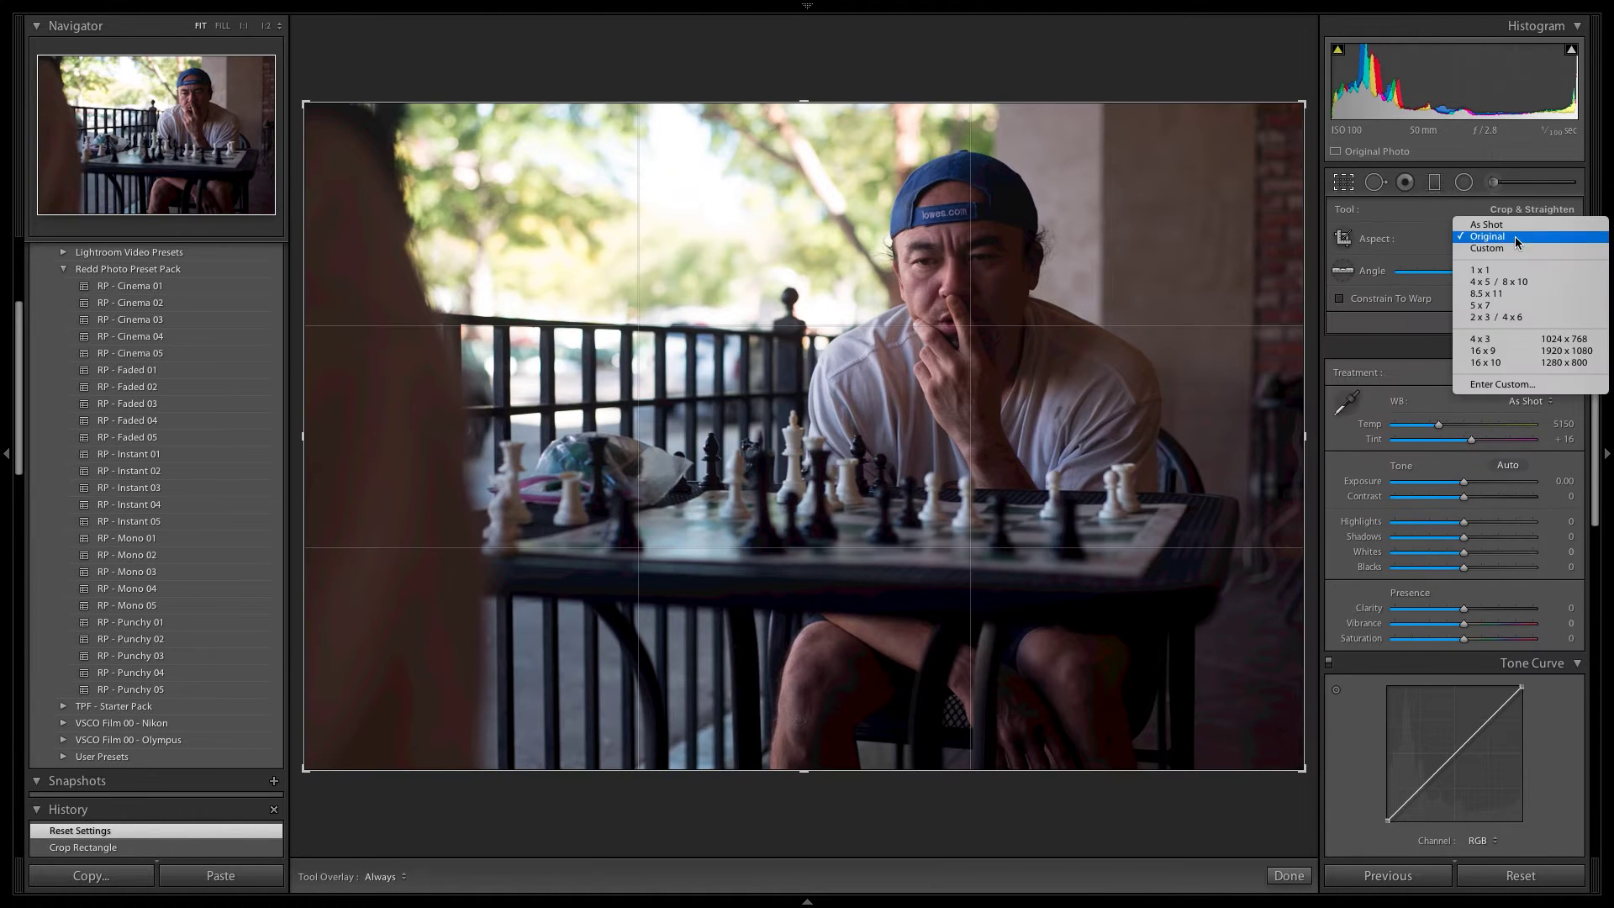
left_click(1507, 351)
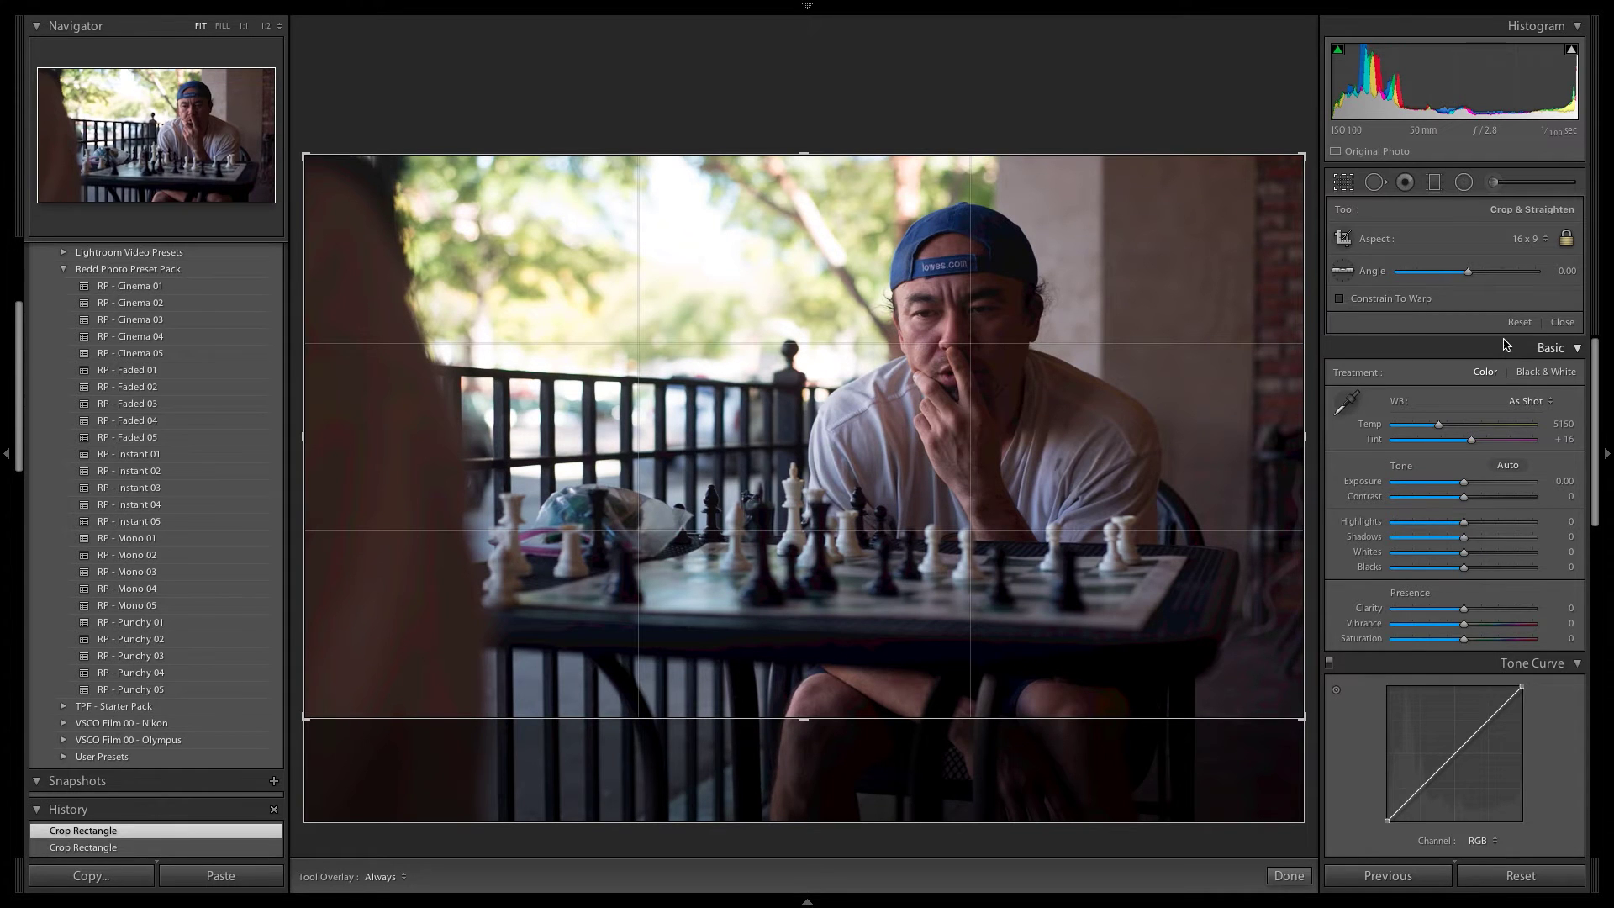
left_click(1562, 322)
Step: Enable lens profile corrections and add film grain with an amount of 20 and a size of 50
scroll(1396, 425, "down", 10)
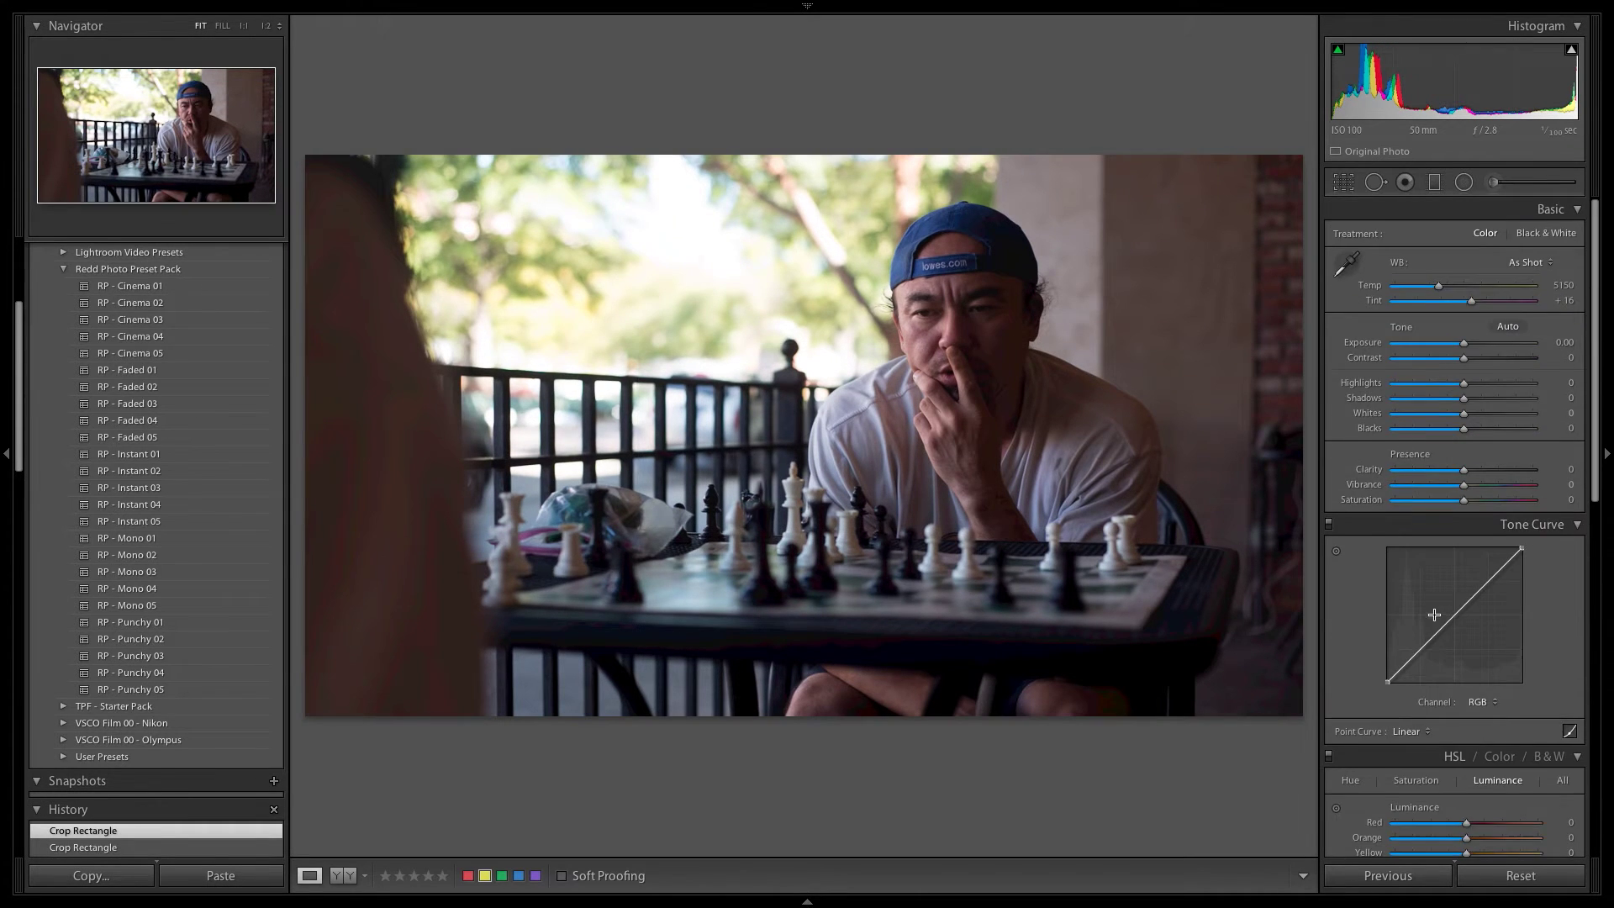
scroll(1396, 424, "down", 2)
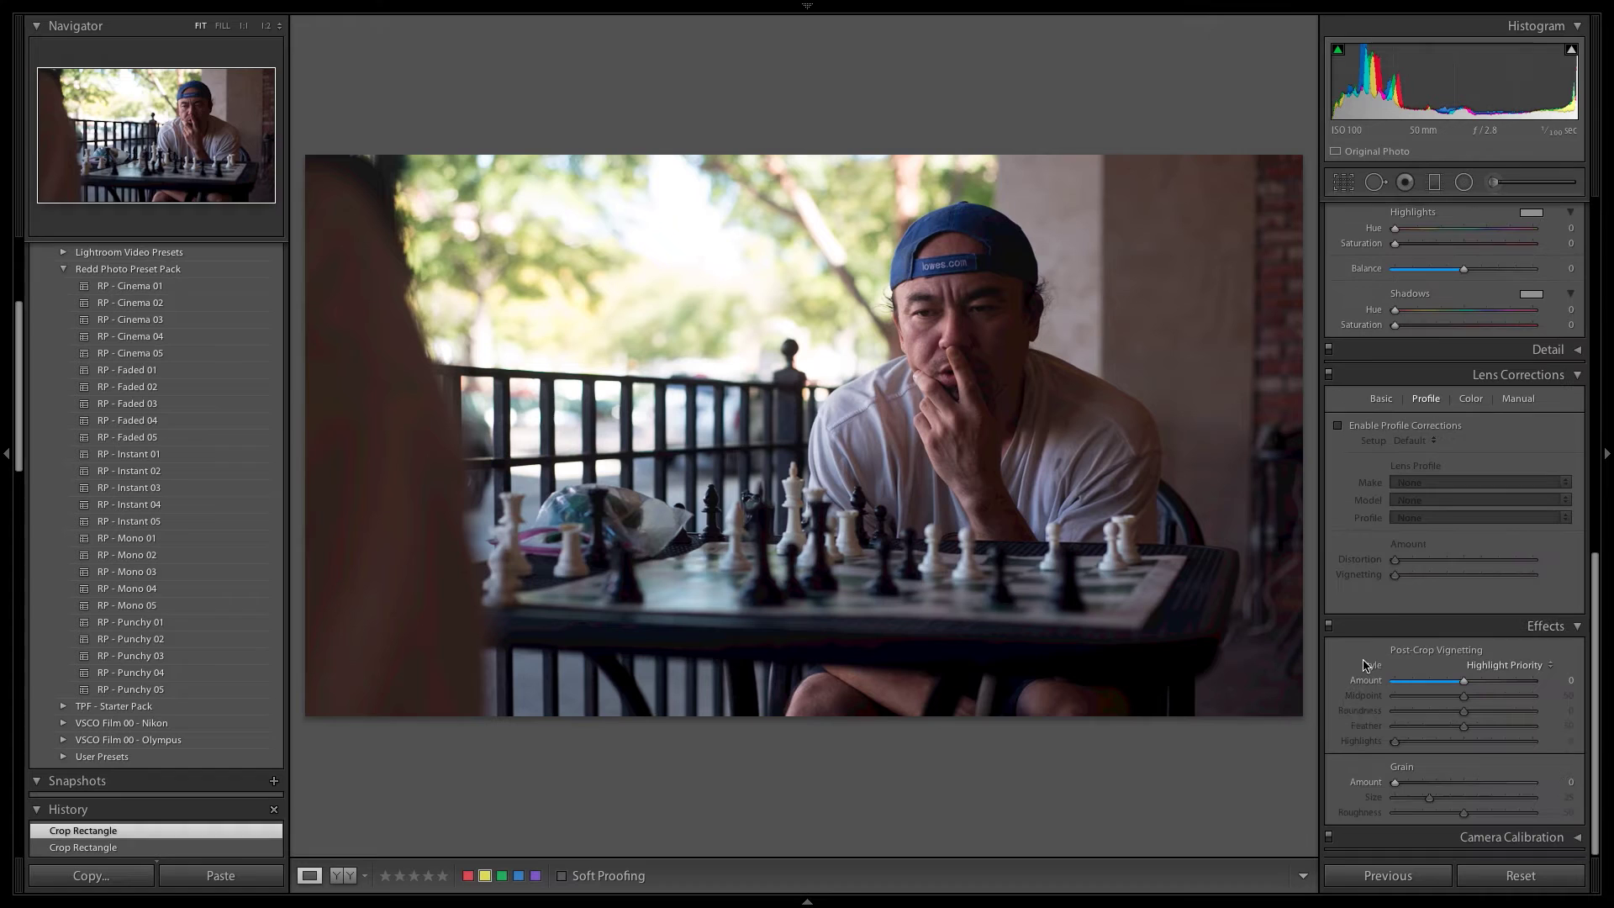
left_click(1371, 425)
left_click_drag(1395, 784, 1425, 791)
left_click(1464, 799)
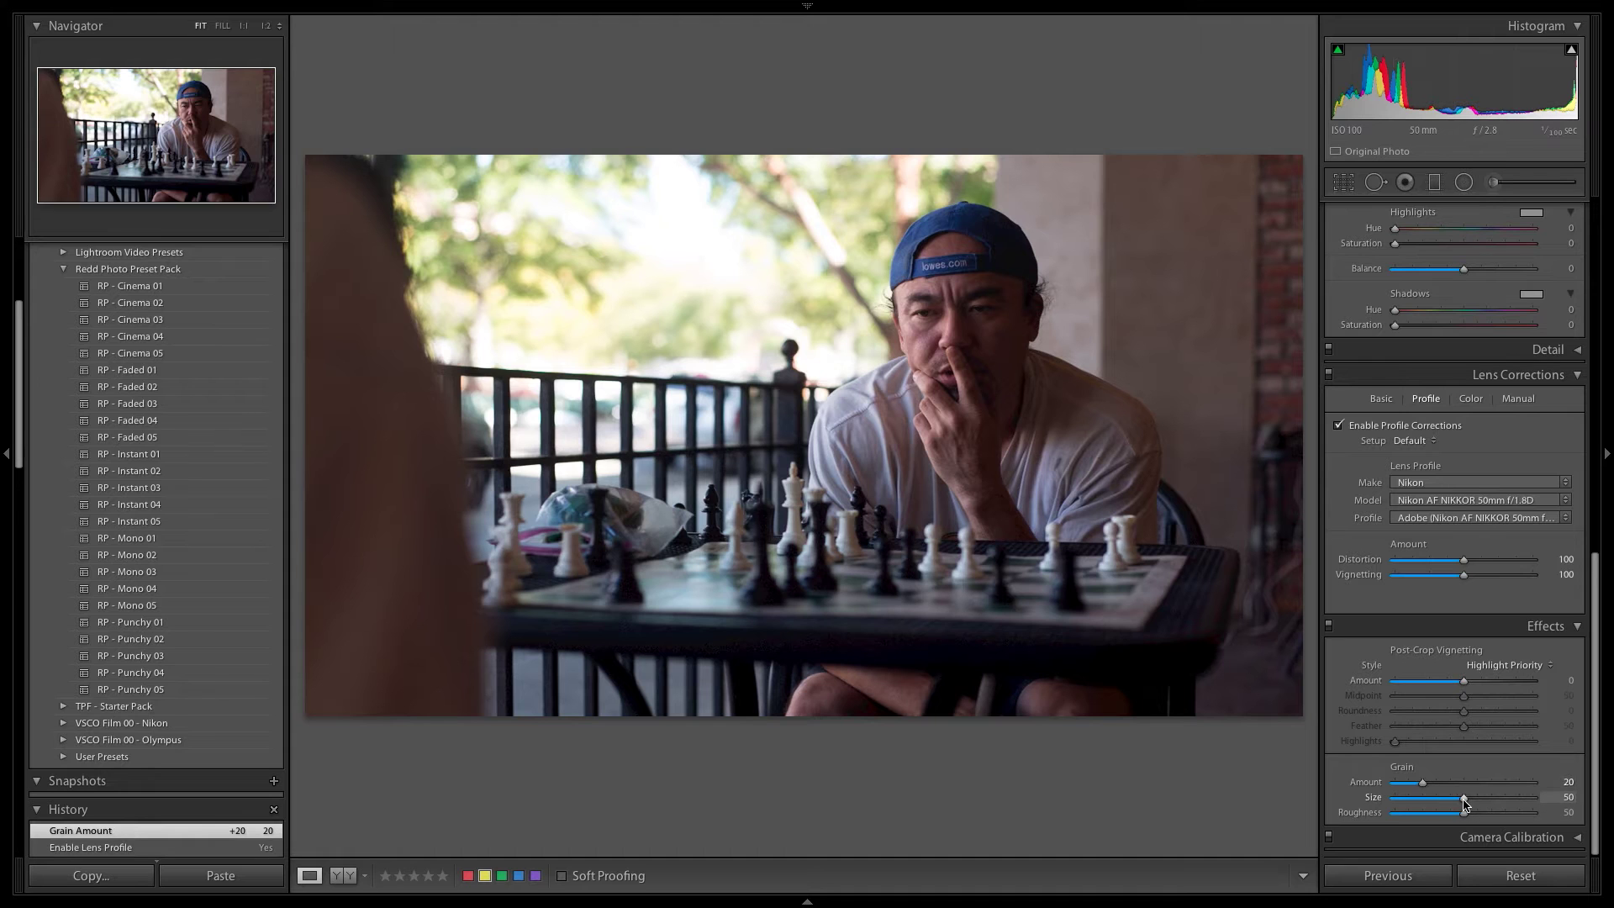
Step: Raise the exposure to +0.50 and adjust the white balance from Auto to a temperature of 5361 and tint of +11
scroll(1461, 581, "up", 10)
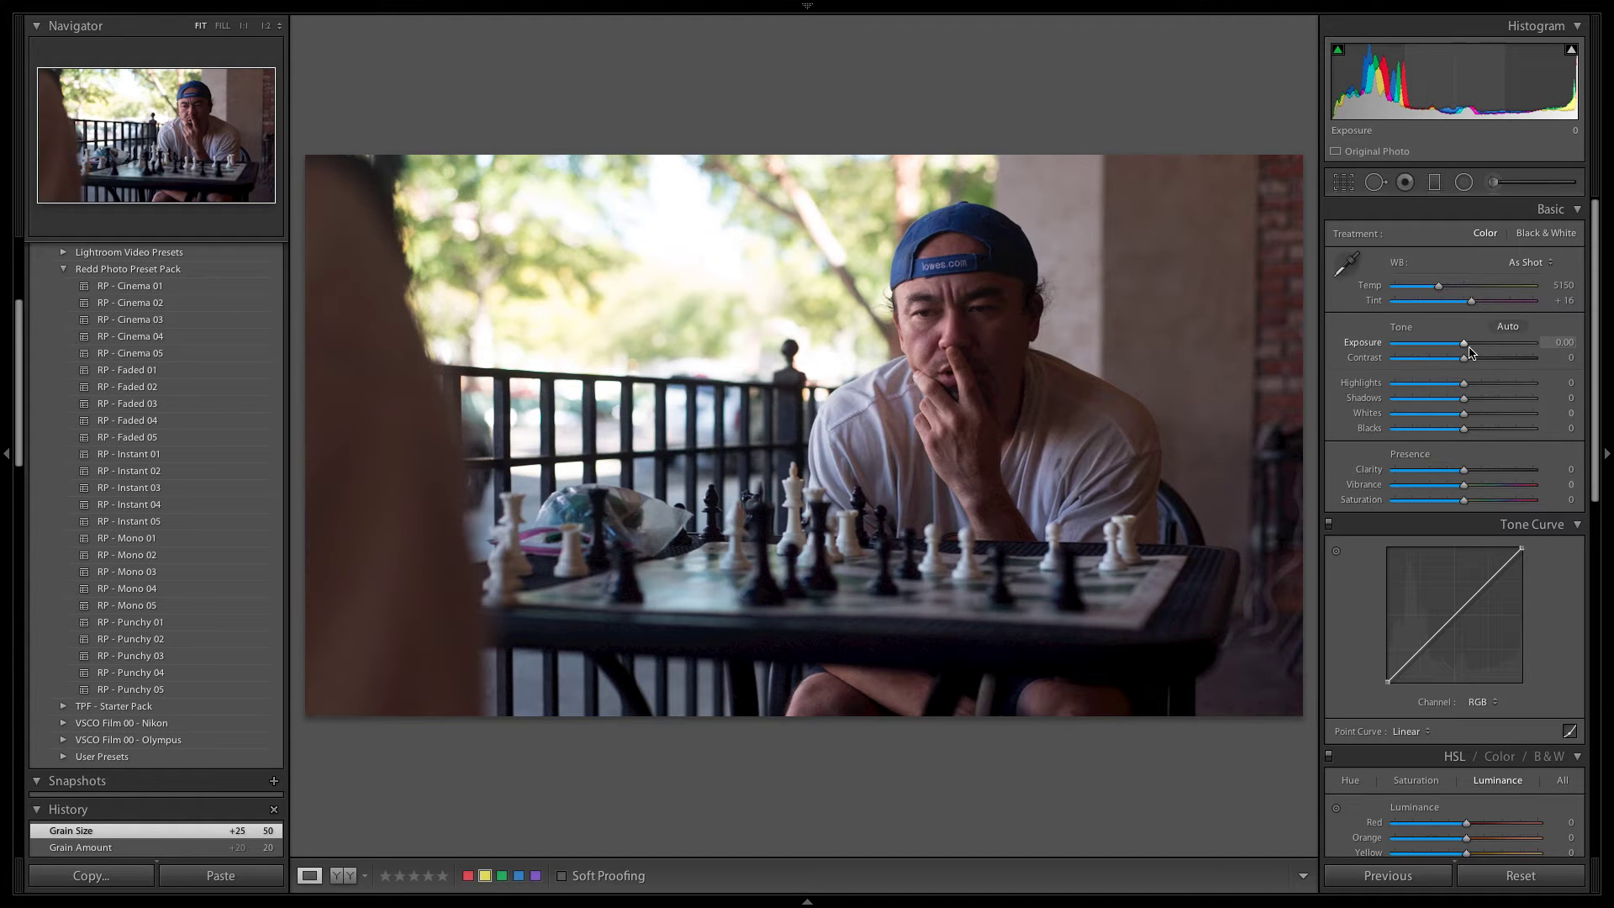
left_click_drag(1465, 345, 1472, 346)
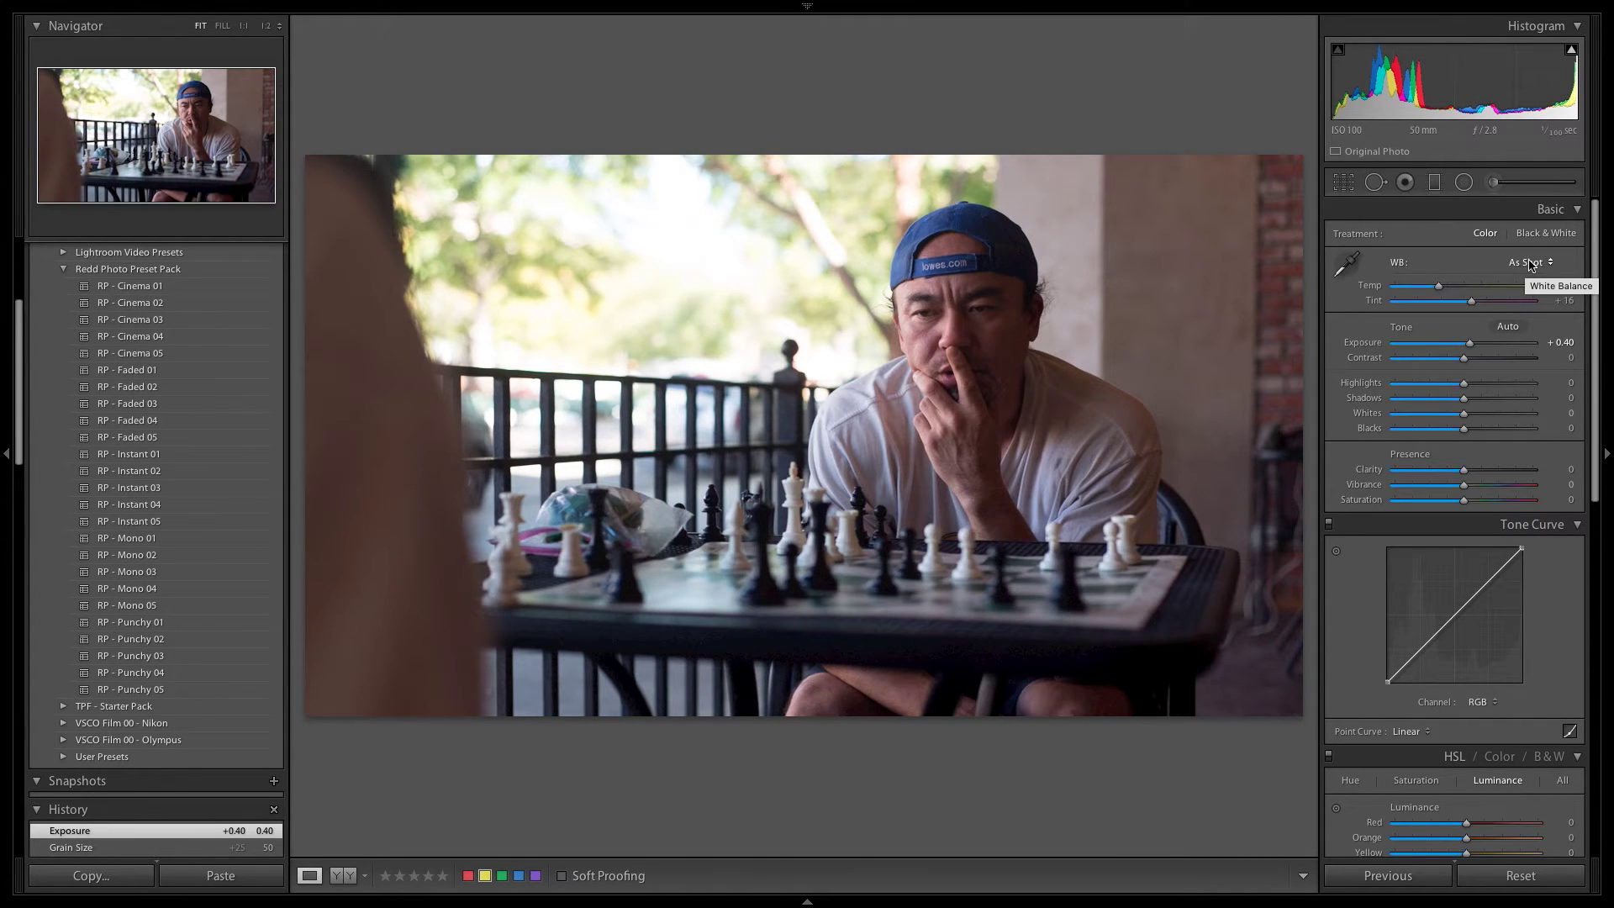
left_click(1528, 266)
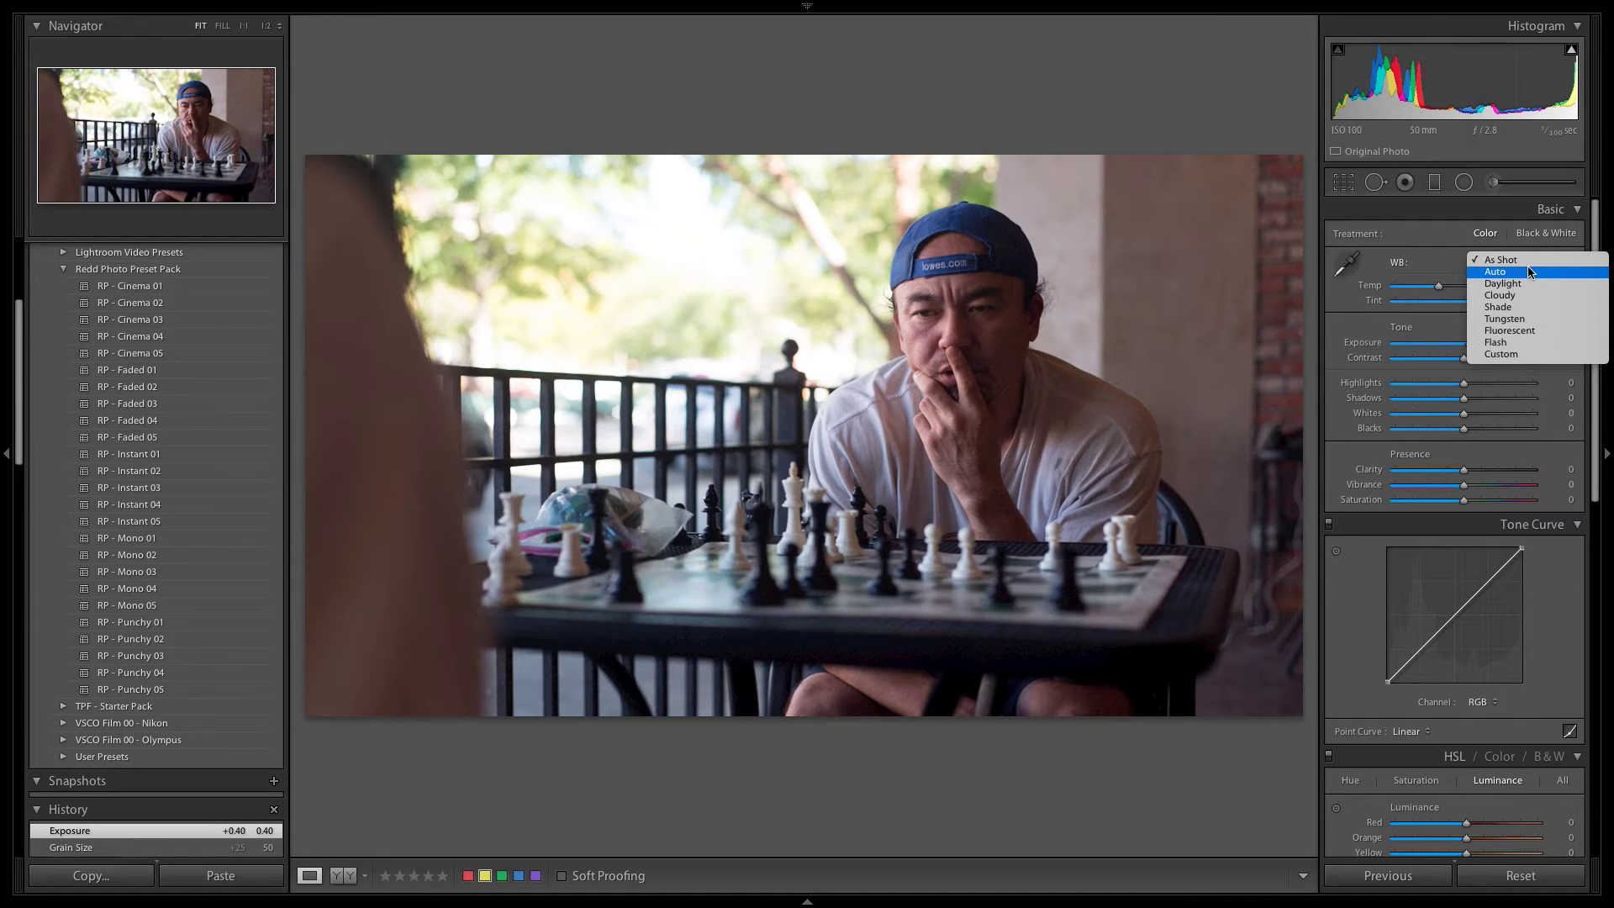
left_click(1529, 271)
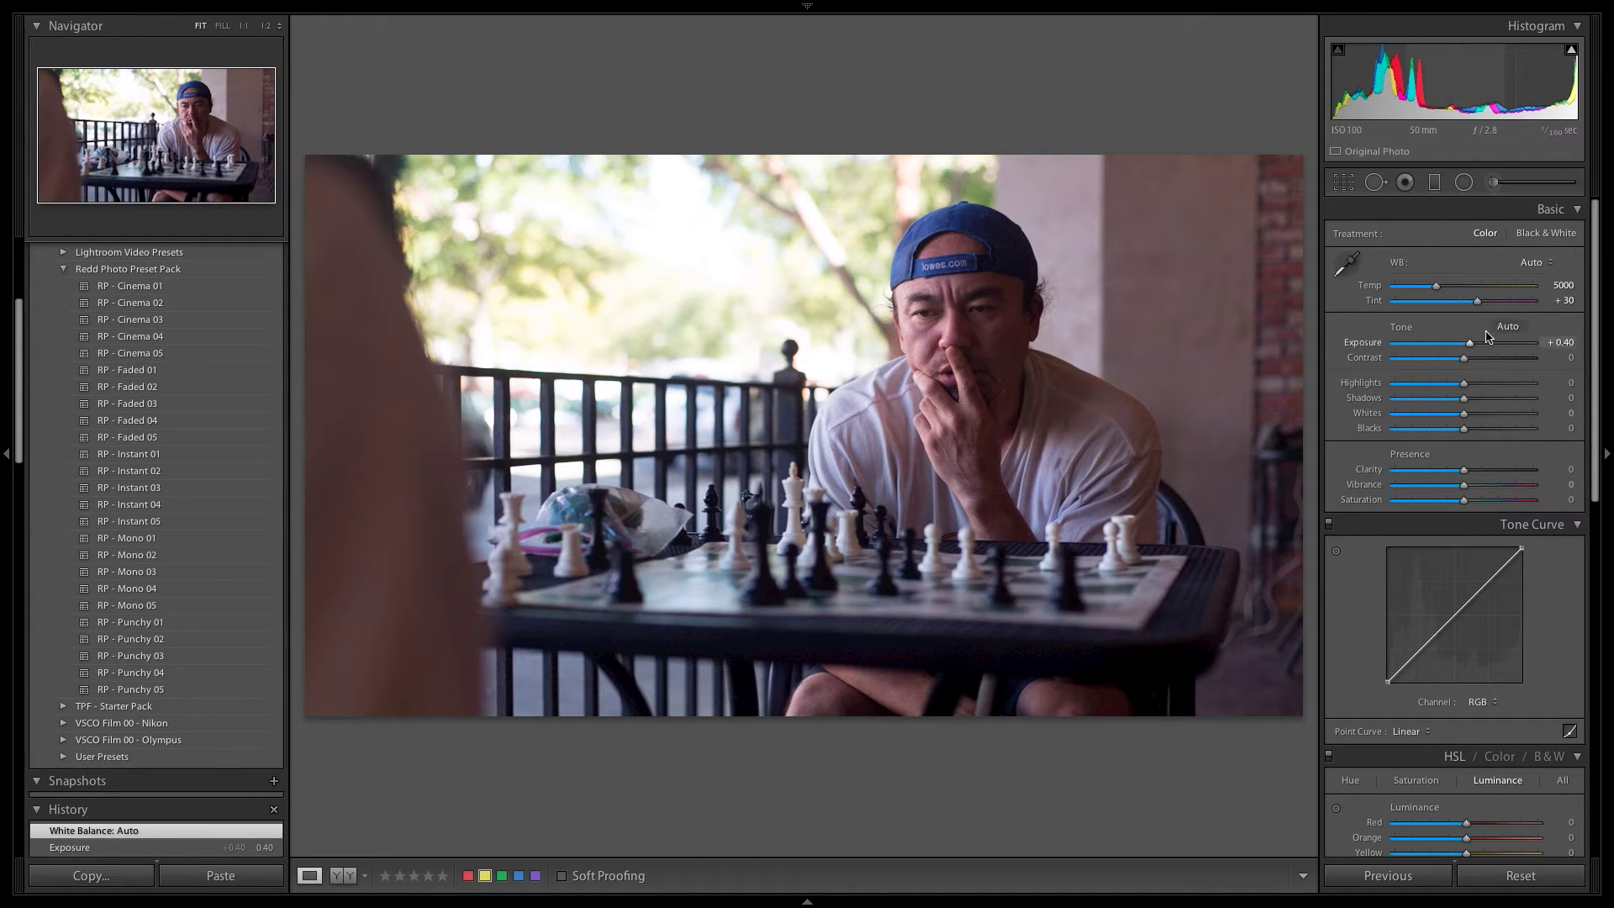
left_click_drag(1478, 301, 1440, 290)
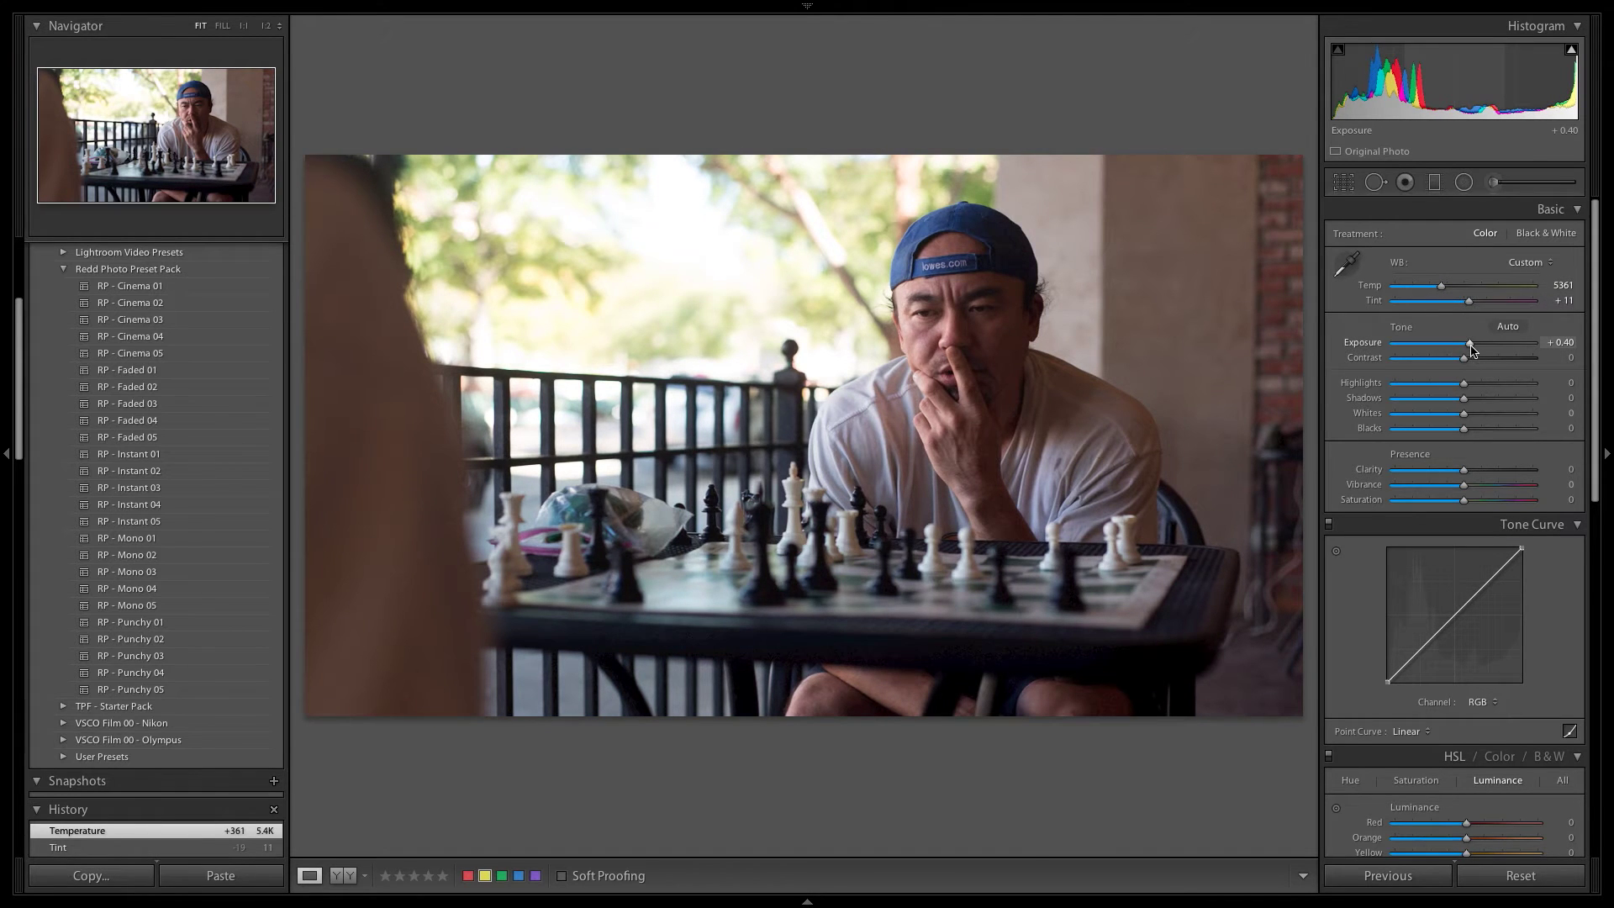
left_click_drag(1471, 347, 1471, 345)
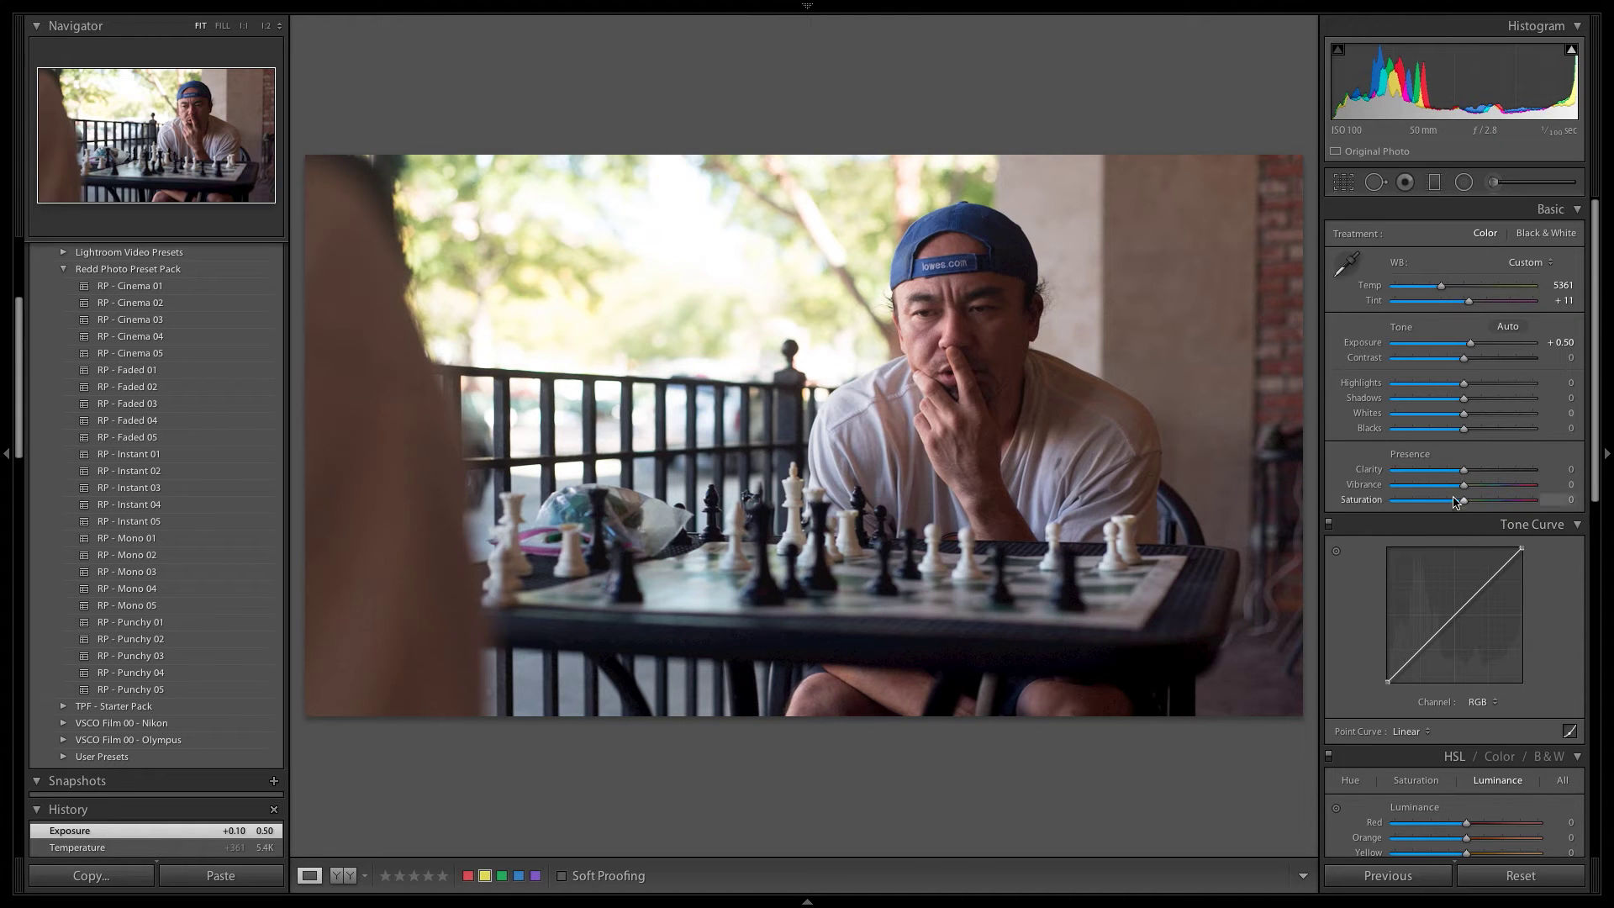
Step: Reduce the photo's overall saturation to -31
left_click_drag(1596, 369, 1588, 906)
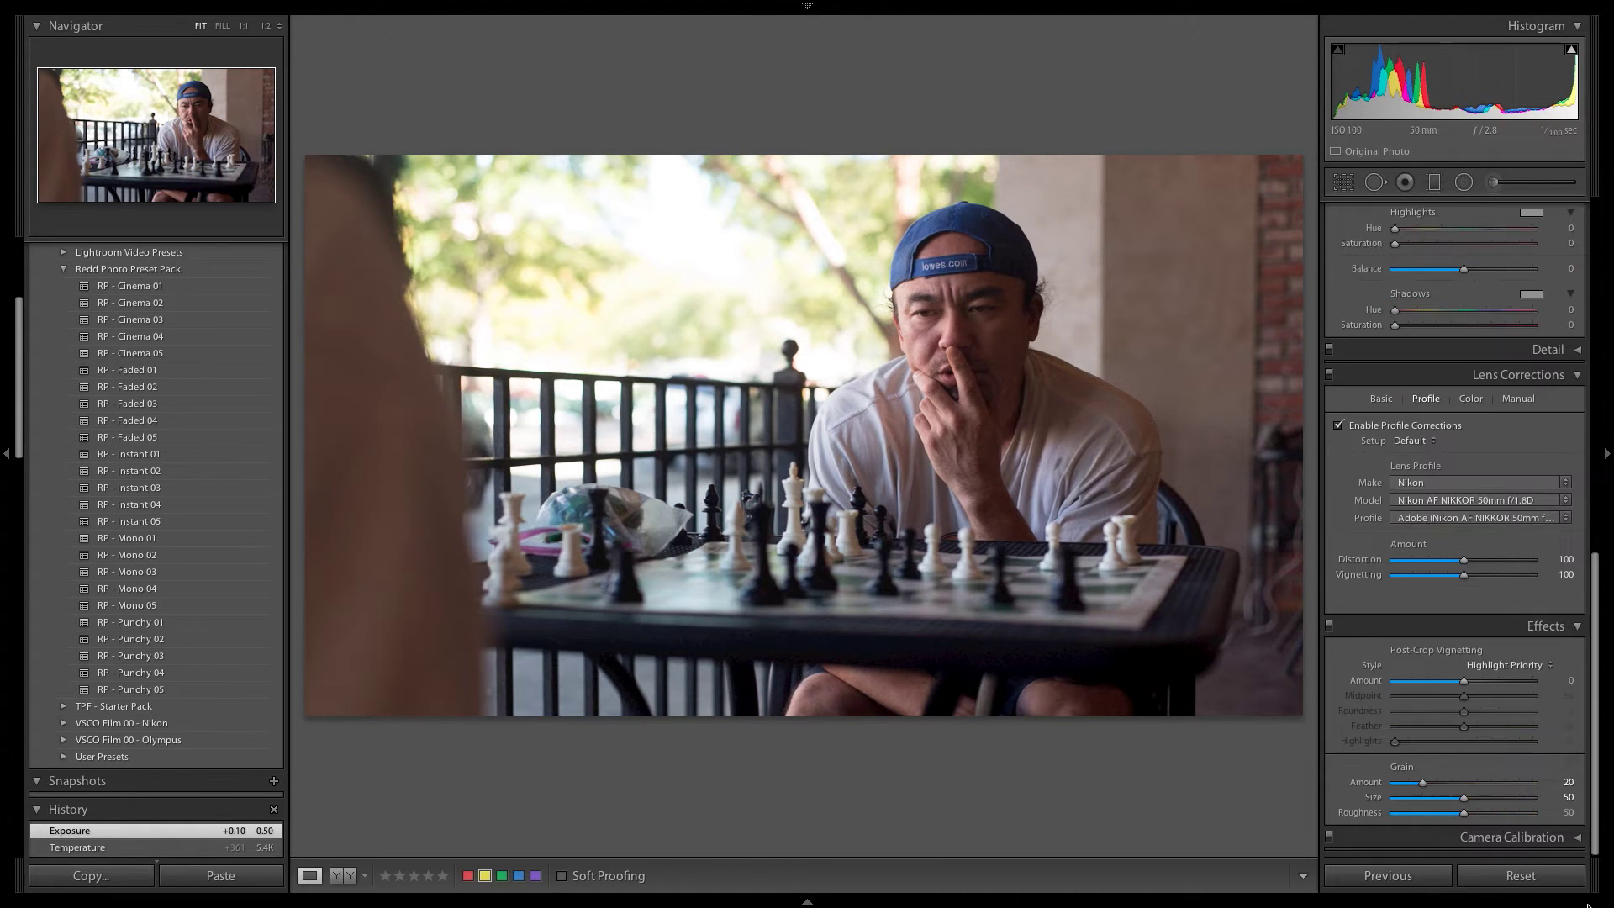
scroll(1441, 518, "up", 10)
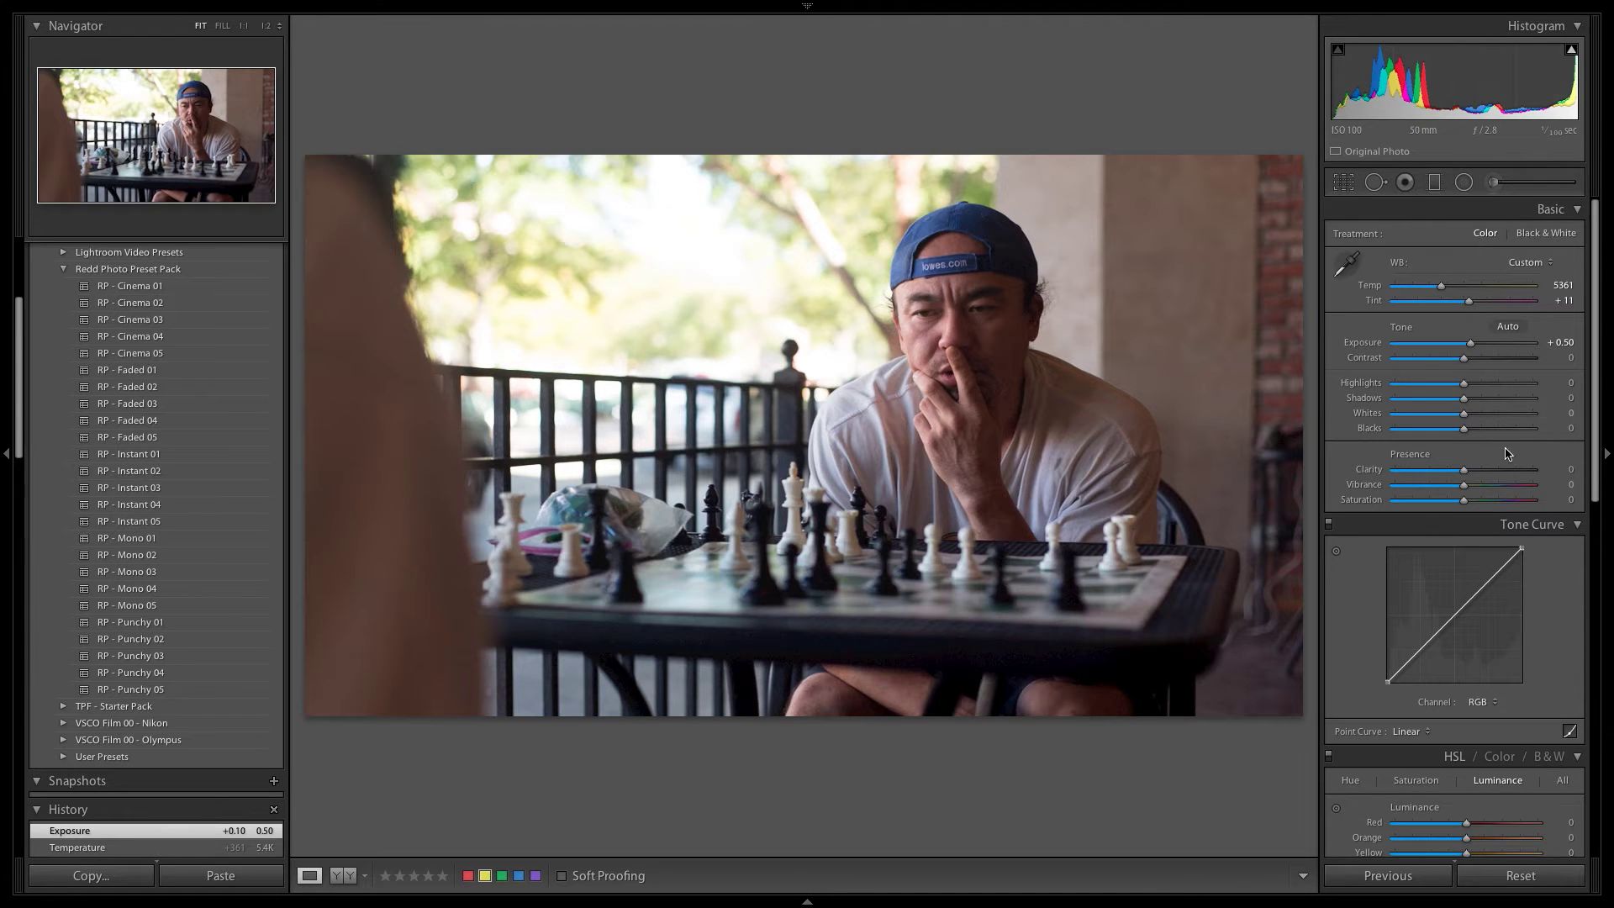
left_click_drag(1443, 501, 1446, 502)
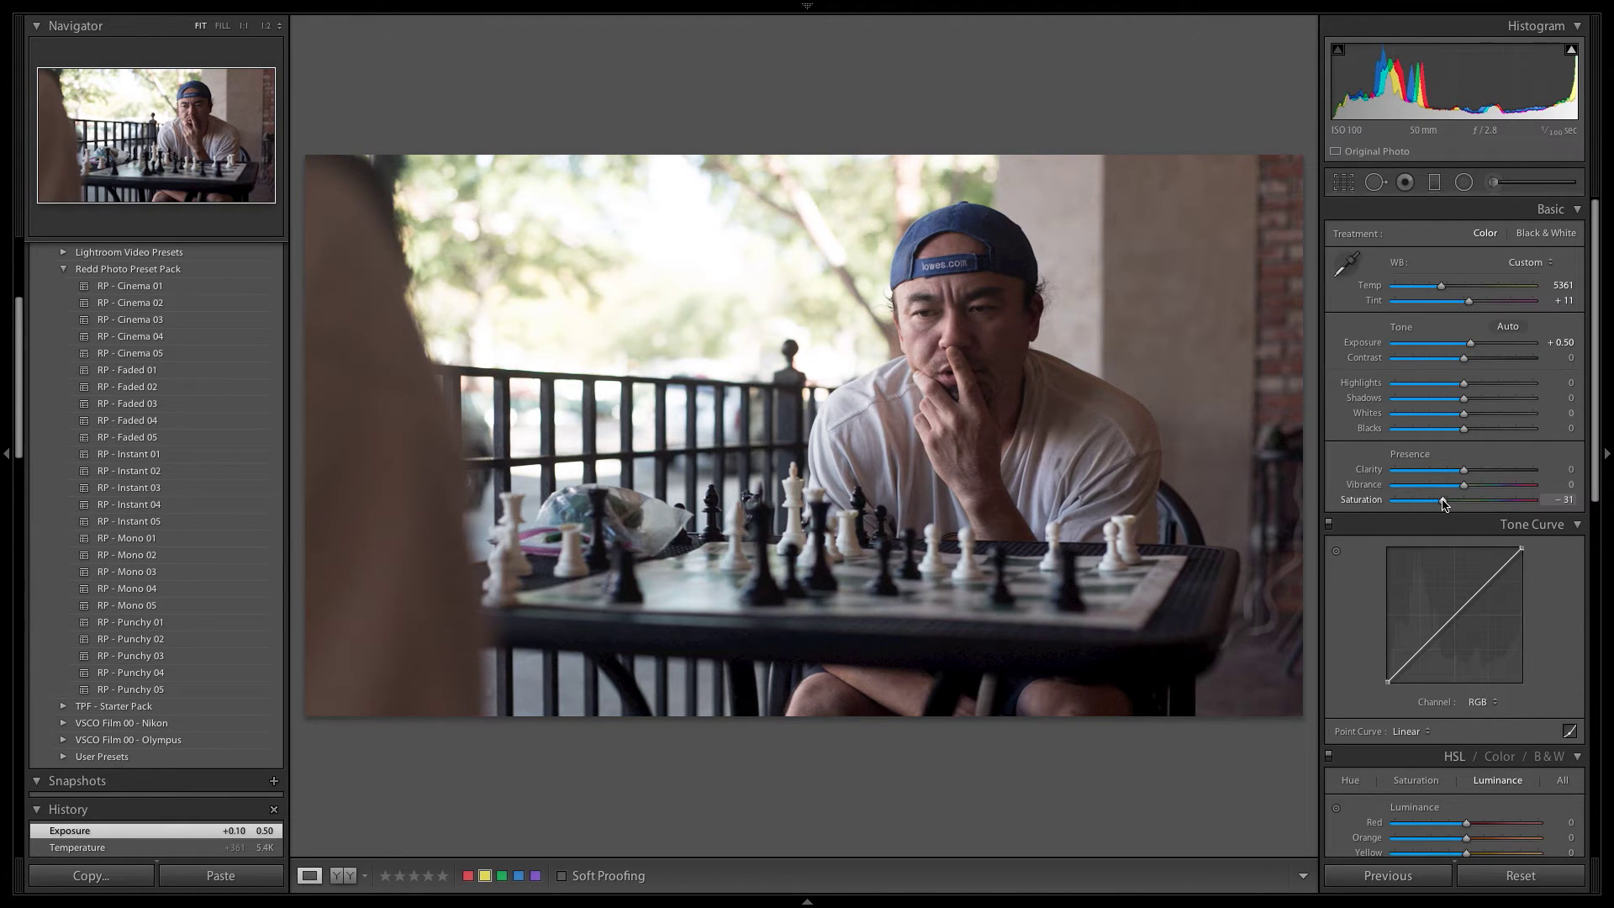
left_click_drag(1444, 503, 1444, 503)
Step: Shape an S-curve on the RGB tone curve with points at about 28.6/23.9, 49.8/51.4 and 73.7/77.3 %
left_click(1425, 649)
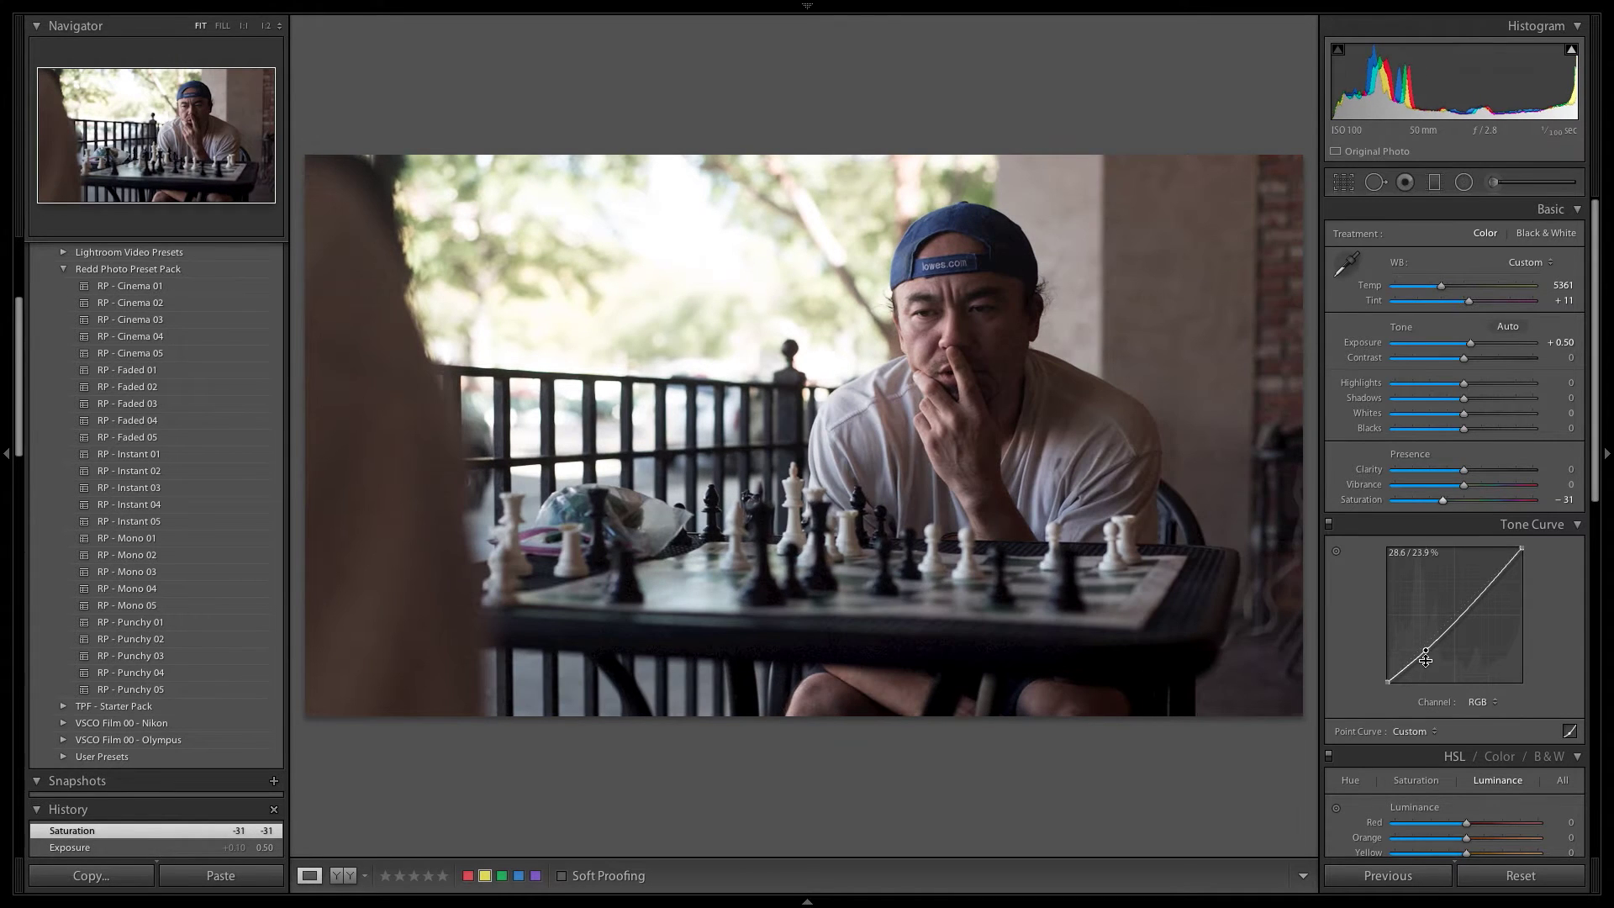
left_click_drag(1488, 584, 1487, 572)
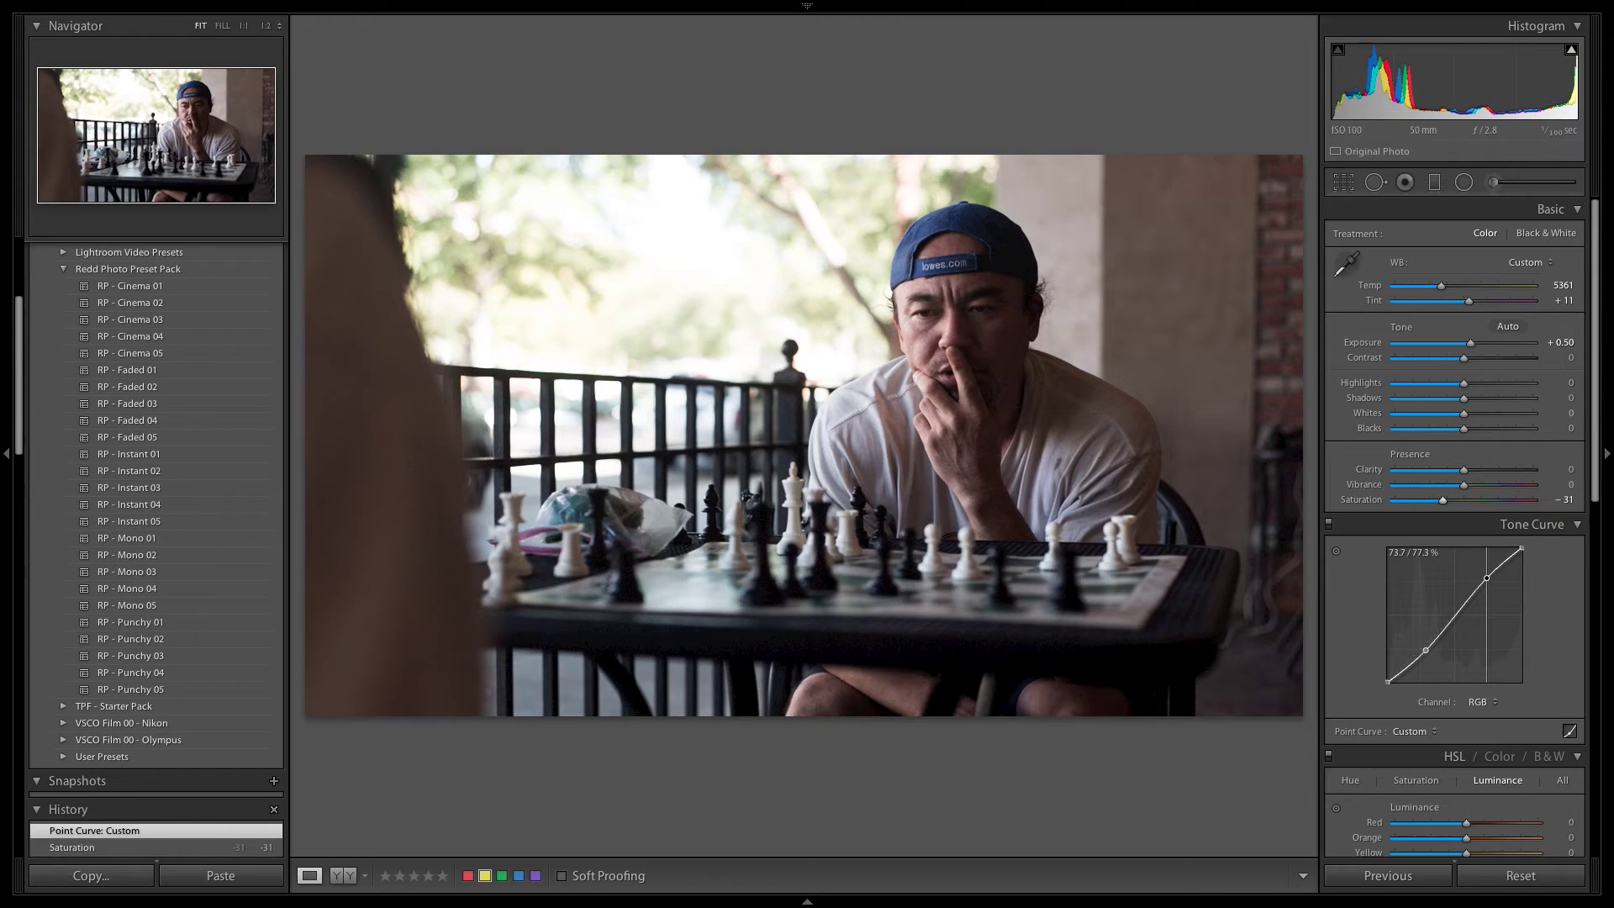
left_click(1455, 613)
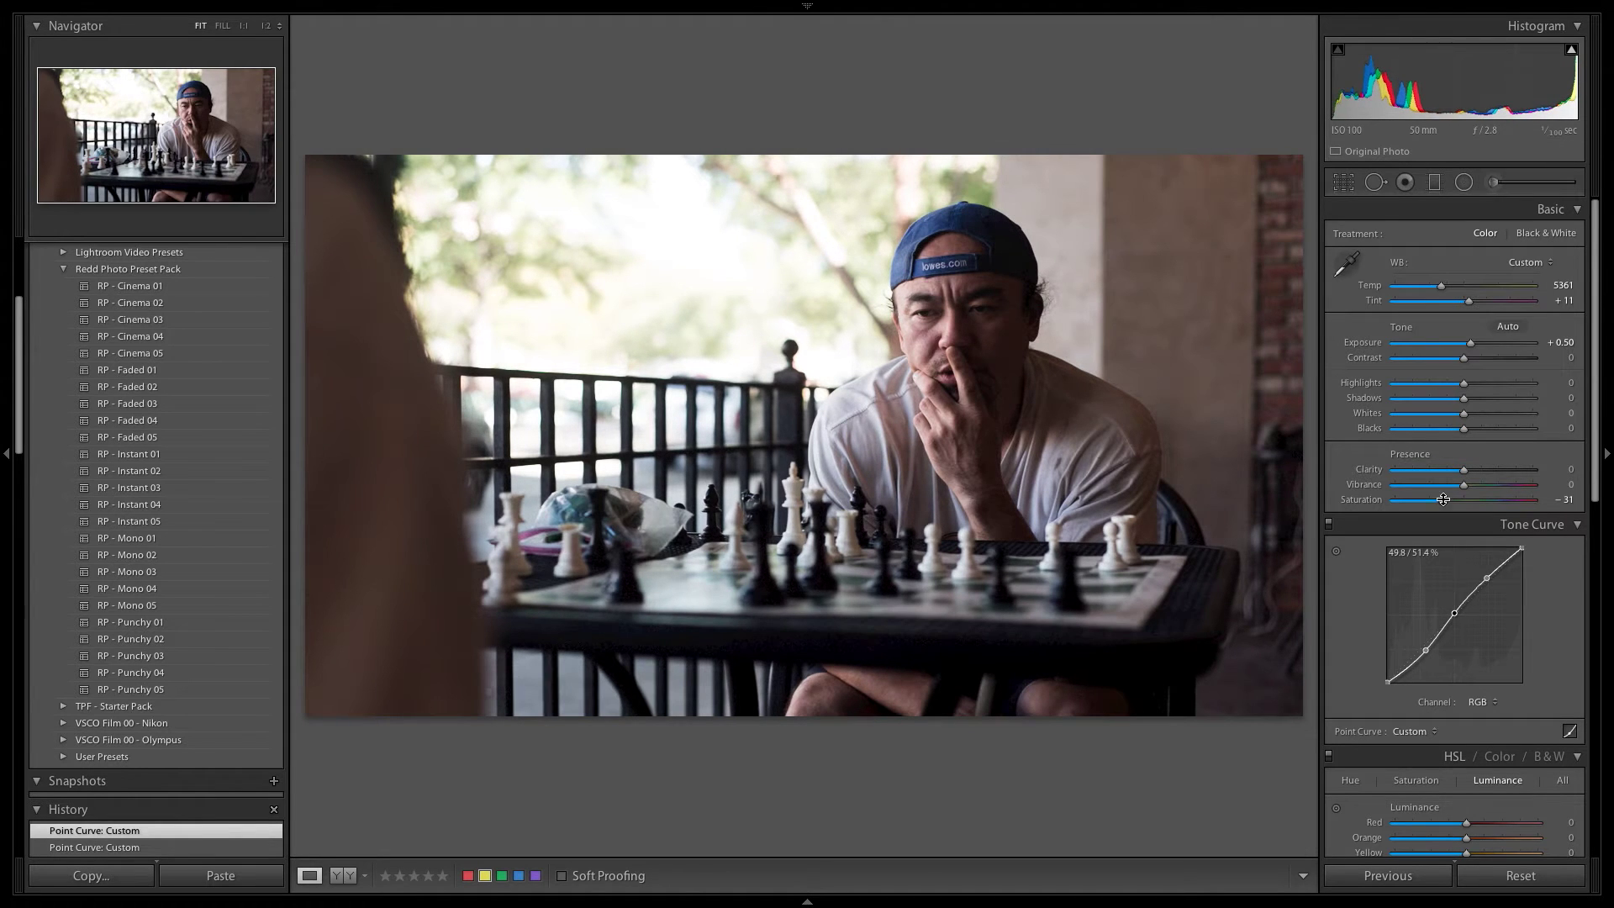
Step: Shift the white balance to temperature 5609 and tint -4, and raise the exposure to +0.55
left_click_drag(1468, 303, 1464, 304)
left_click_drag(1461, 307, 1461, 307)
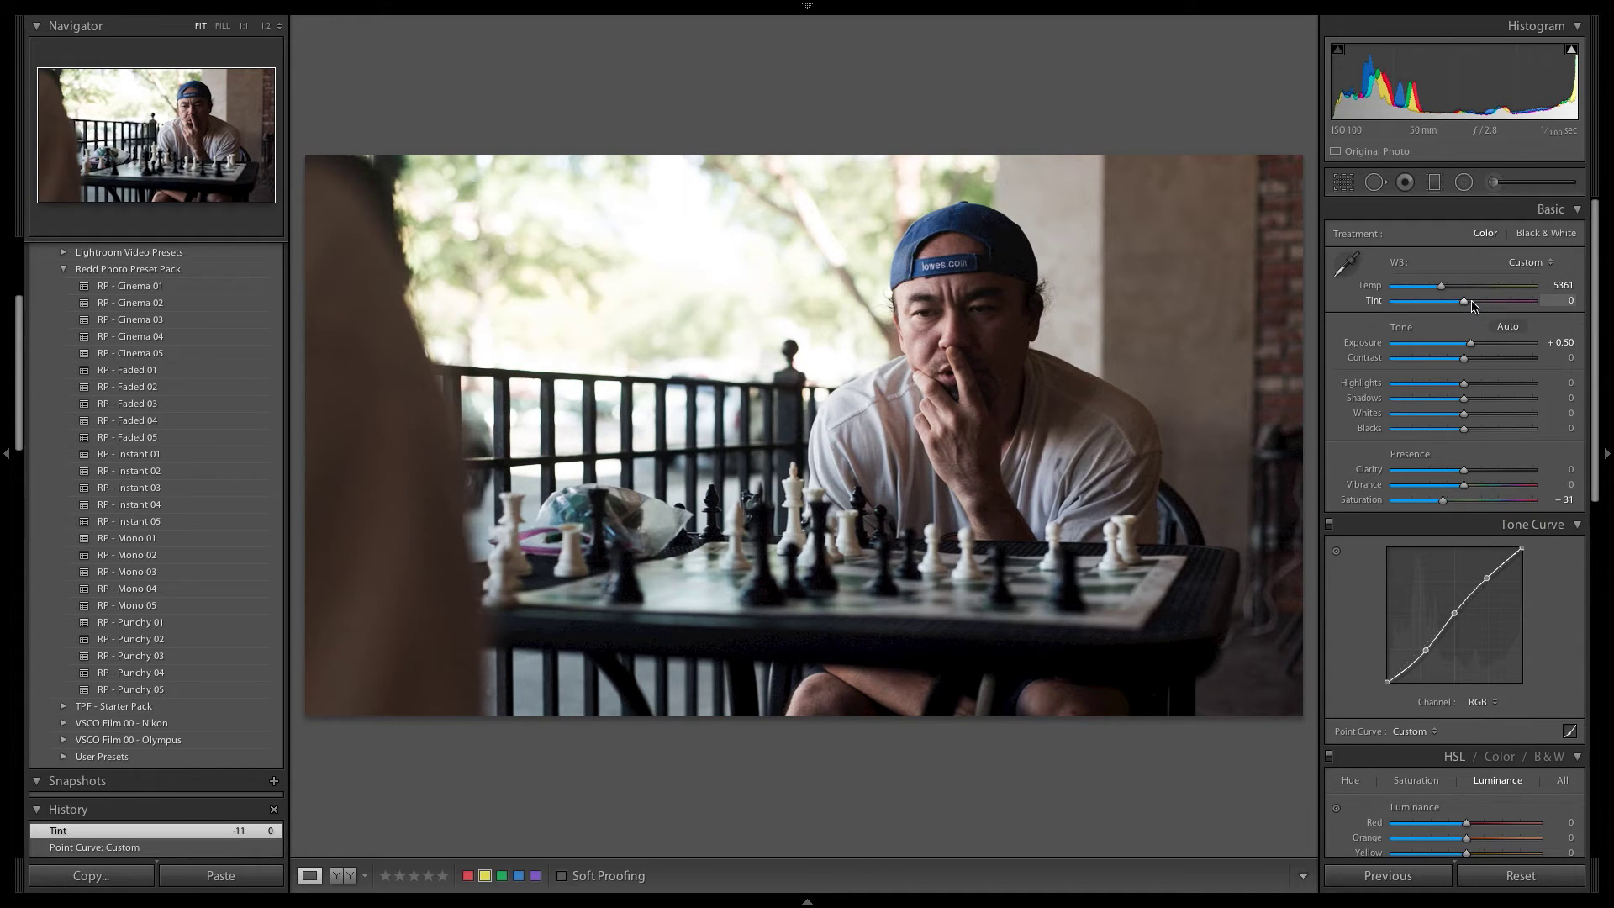
left_click_drag(1469, 304, 1464, 302)
left_click_drag(1441, 286, 1444, 290)
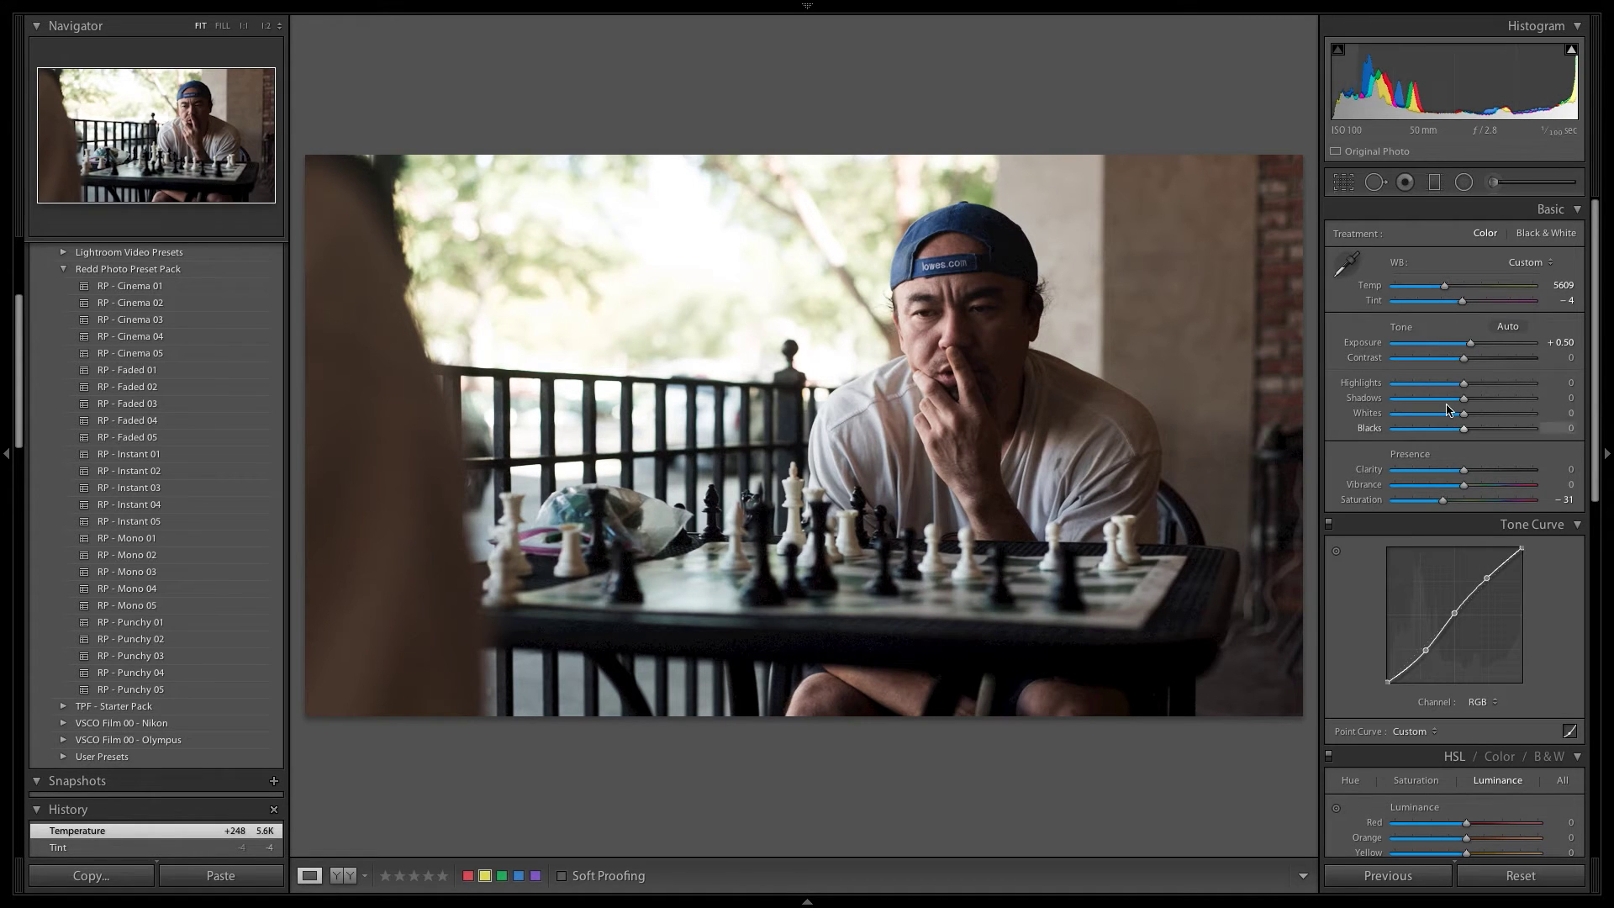
left_click_drag(1471, 343, 1472, 348)
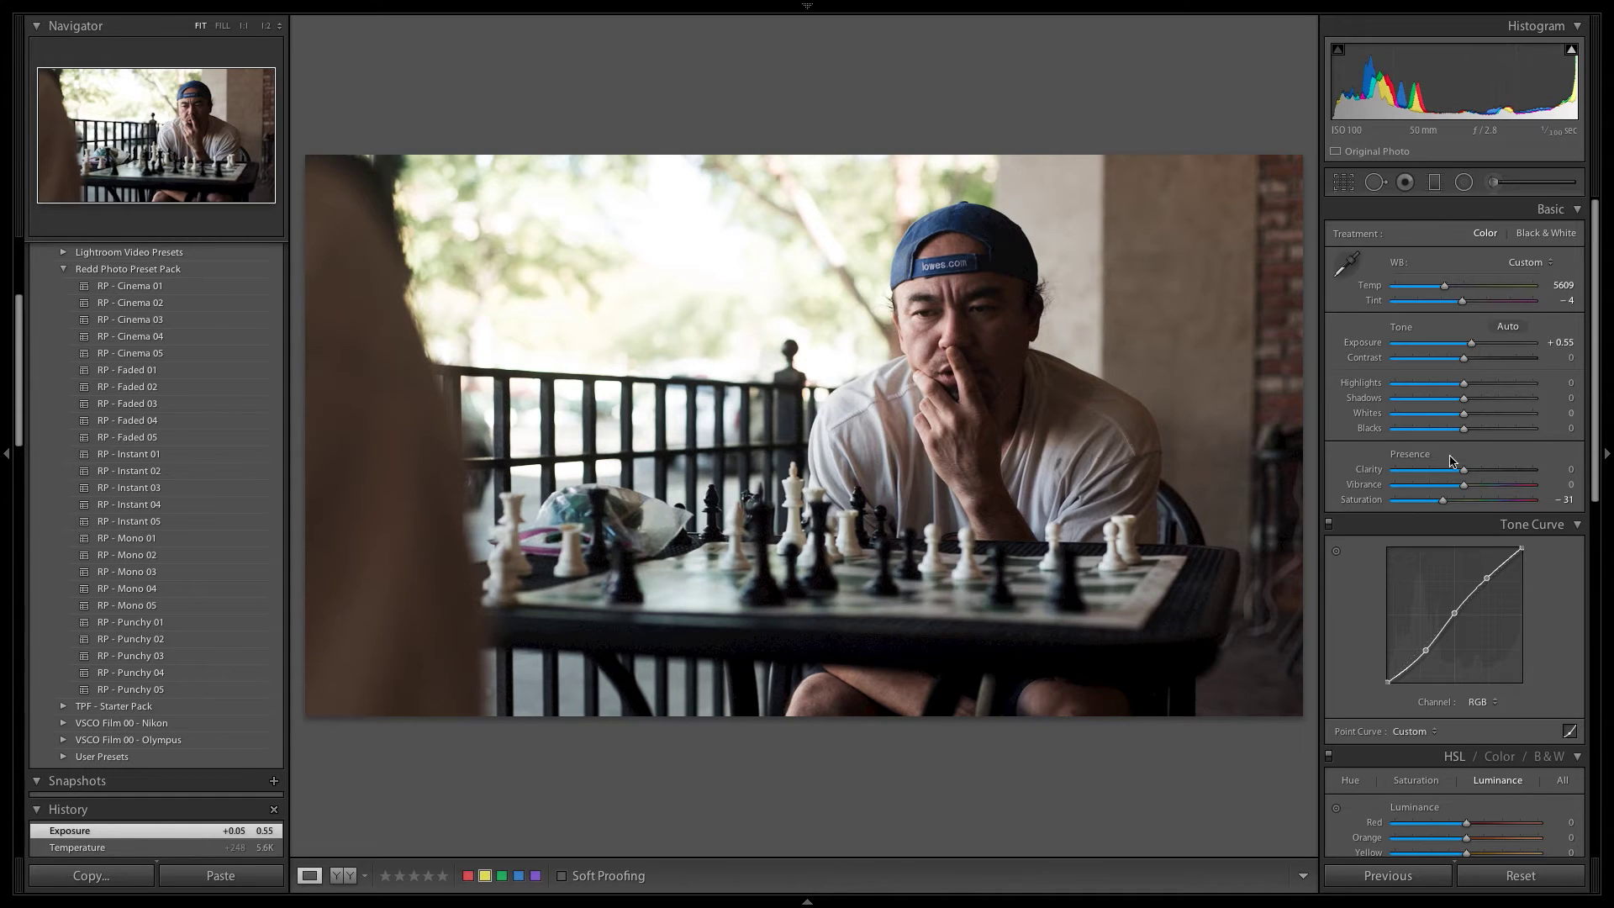
Step: Fade the RGB tone curve by lifting its black point to about 2 % and slightly lowering its white point
left_click_drag(1425, 652, 1388, 678)
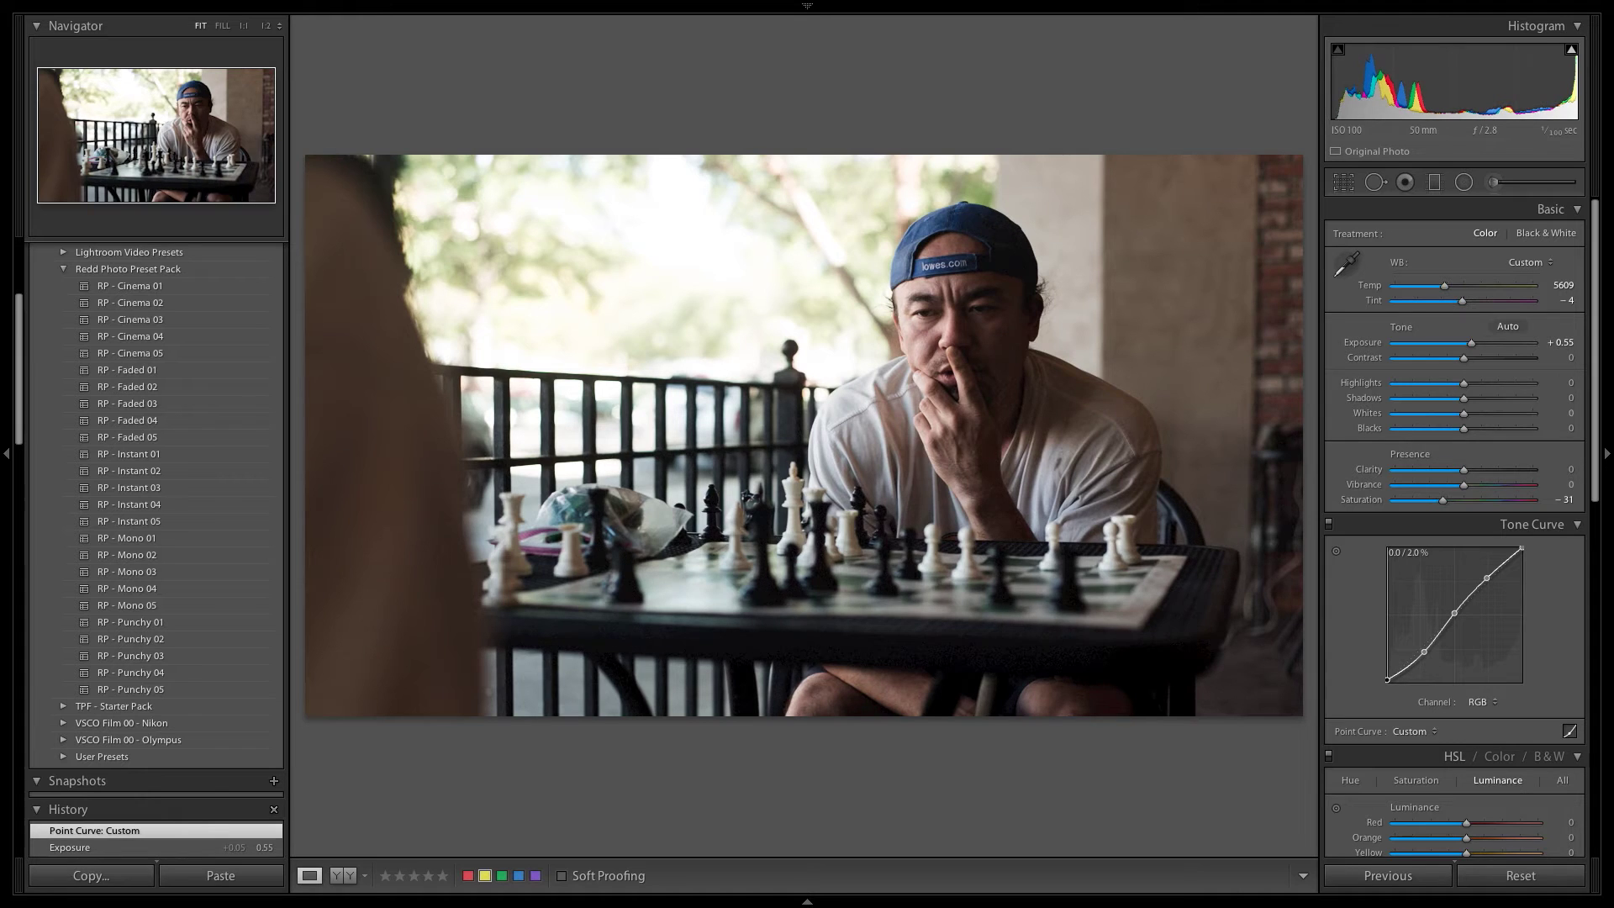
left_click_drag(1523, 552, 1521, 555)
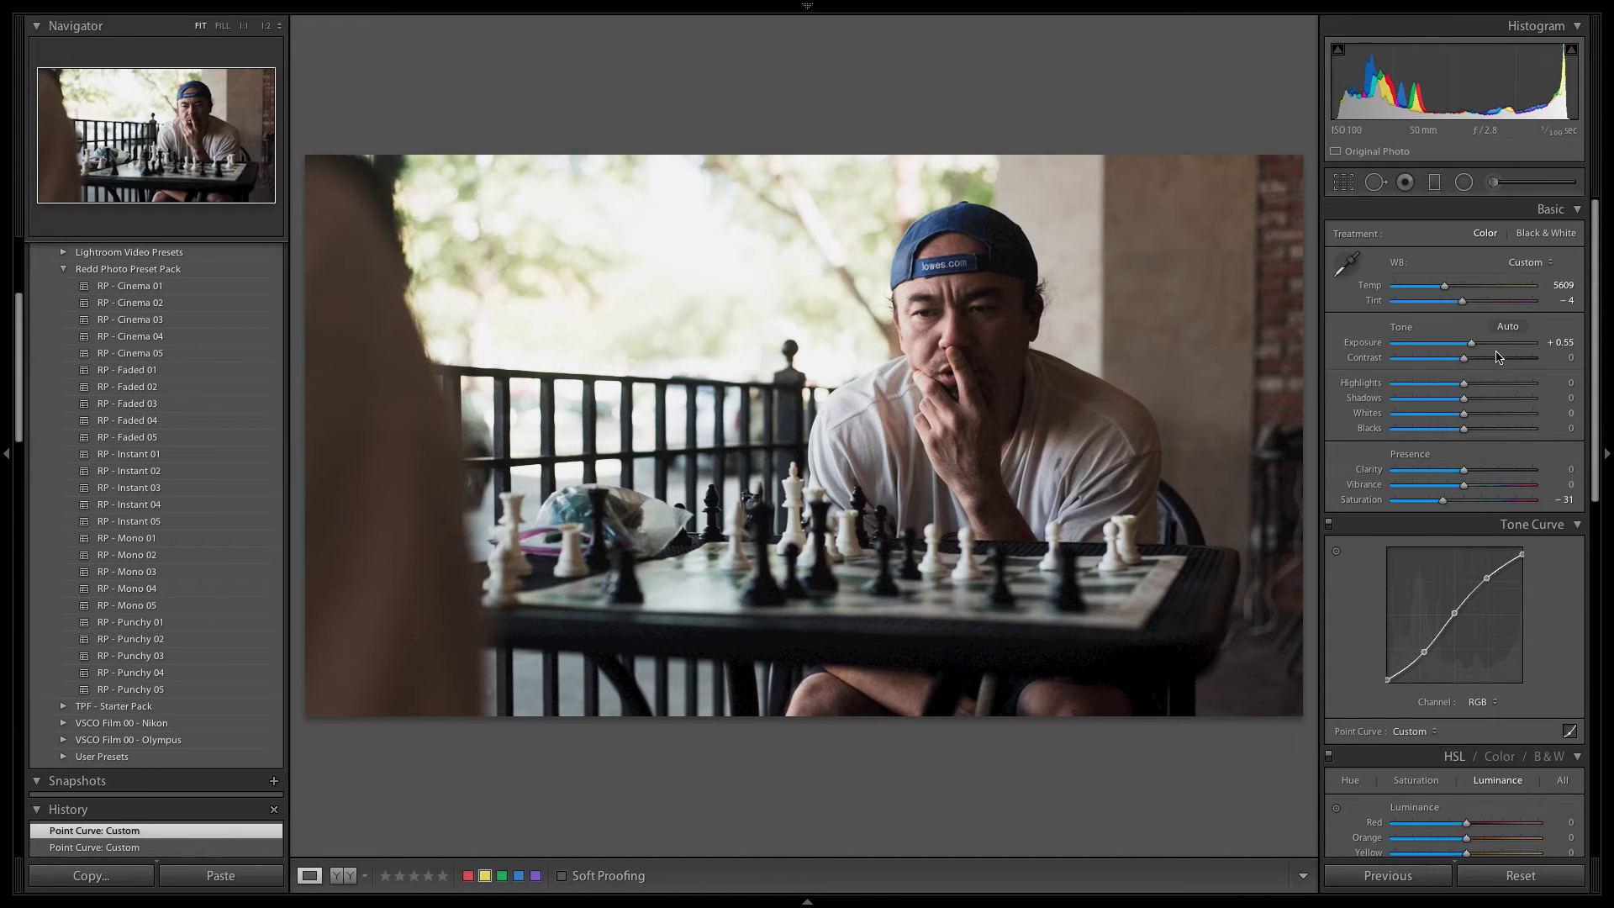
Step: Warm the temperature to 5752, keep the tint at -4, and set the exposure to +0.60
left_click_drag(1473, 348, 1472, 348)
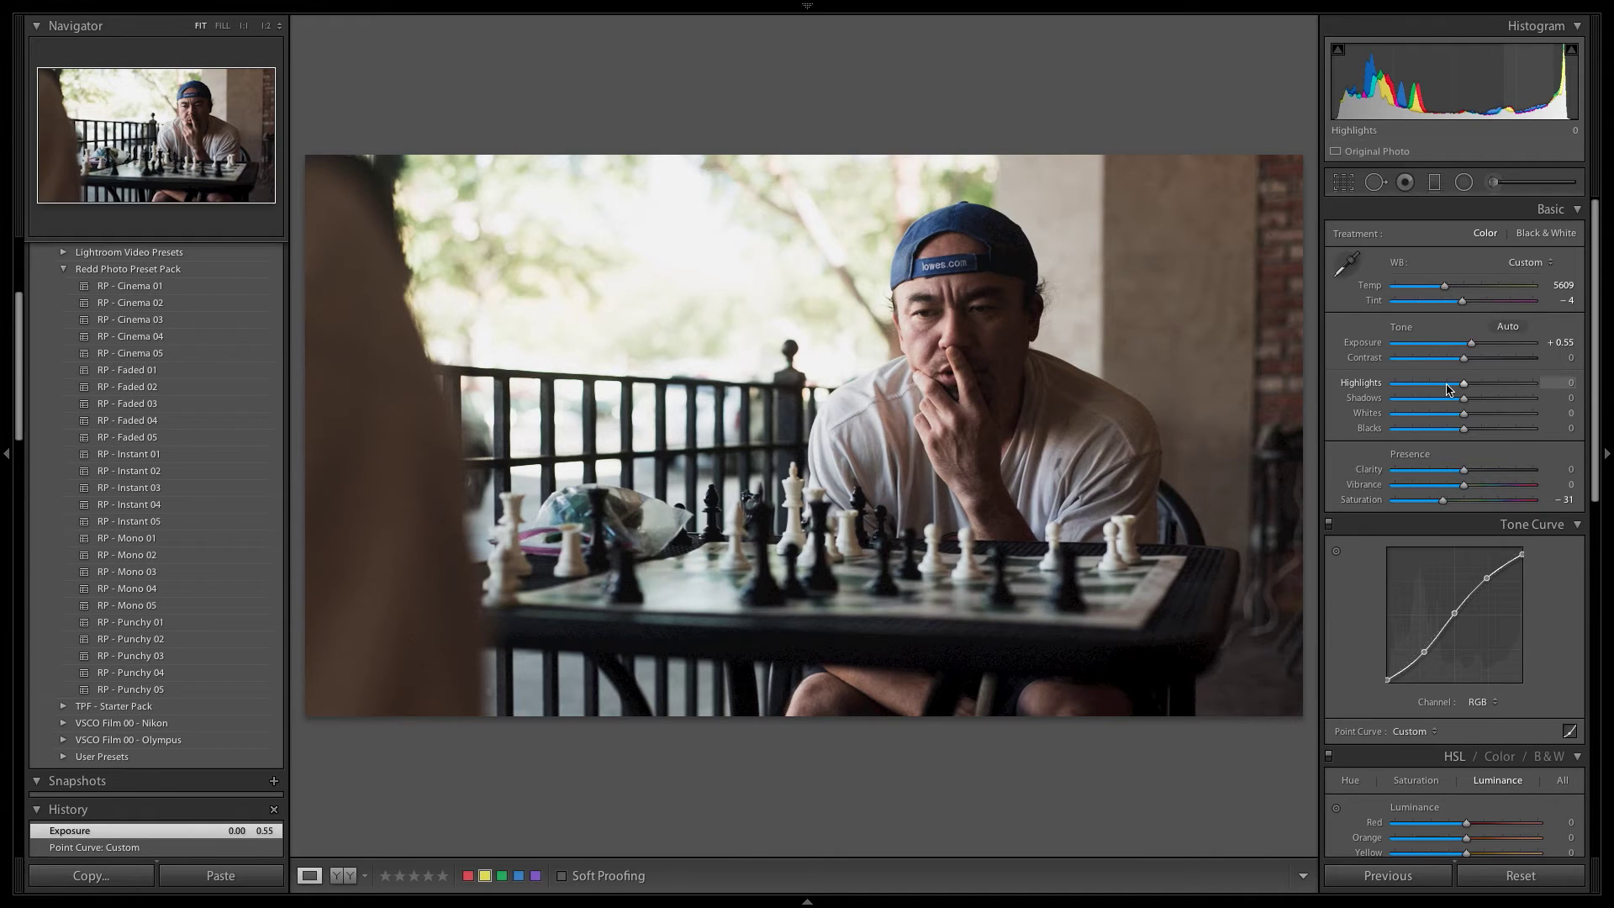
left_click_drag(1443, 288, 1446, 290)
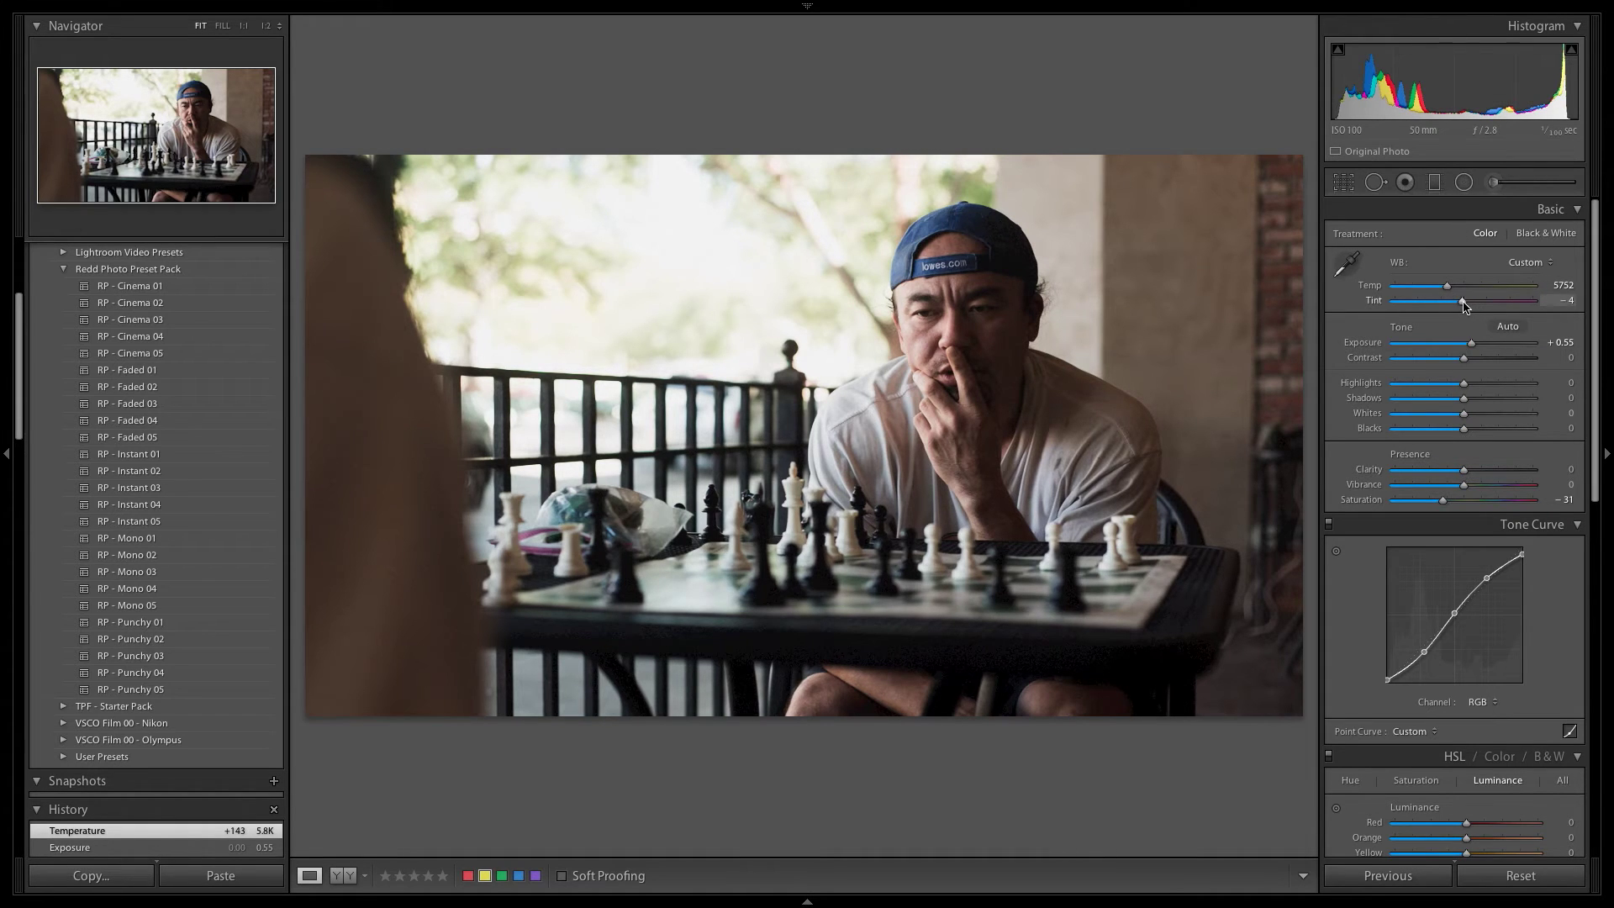
left_click_drag(1464, 306, 1464, 307)
left_click_drag(1465, 308, 1464, 307)
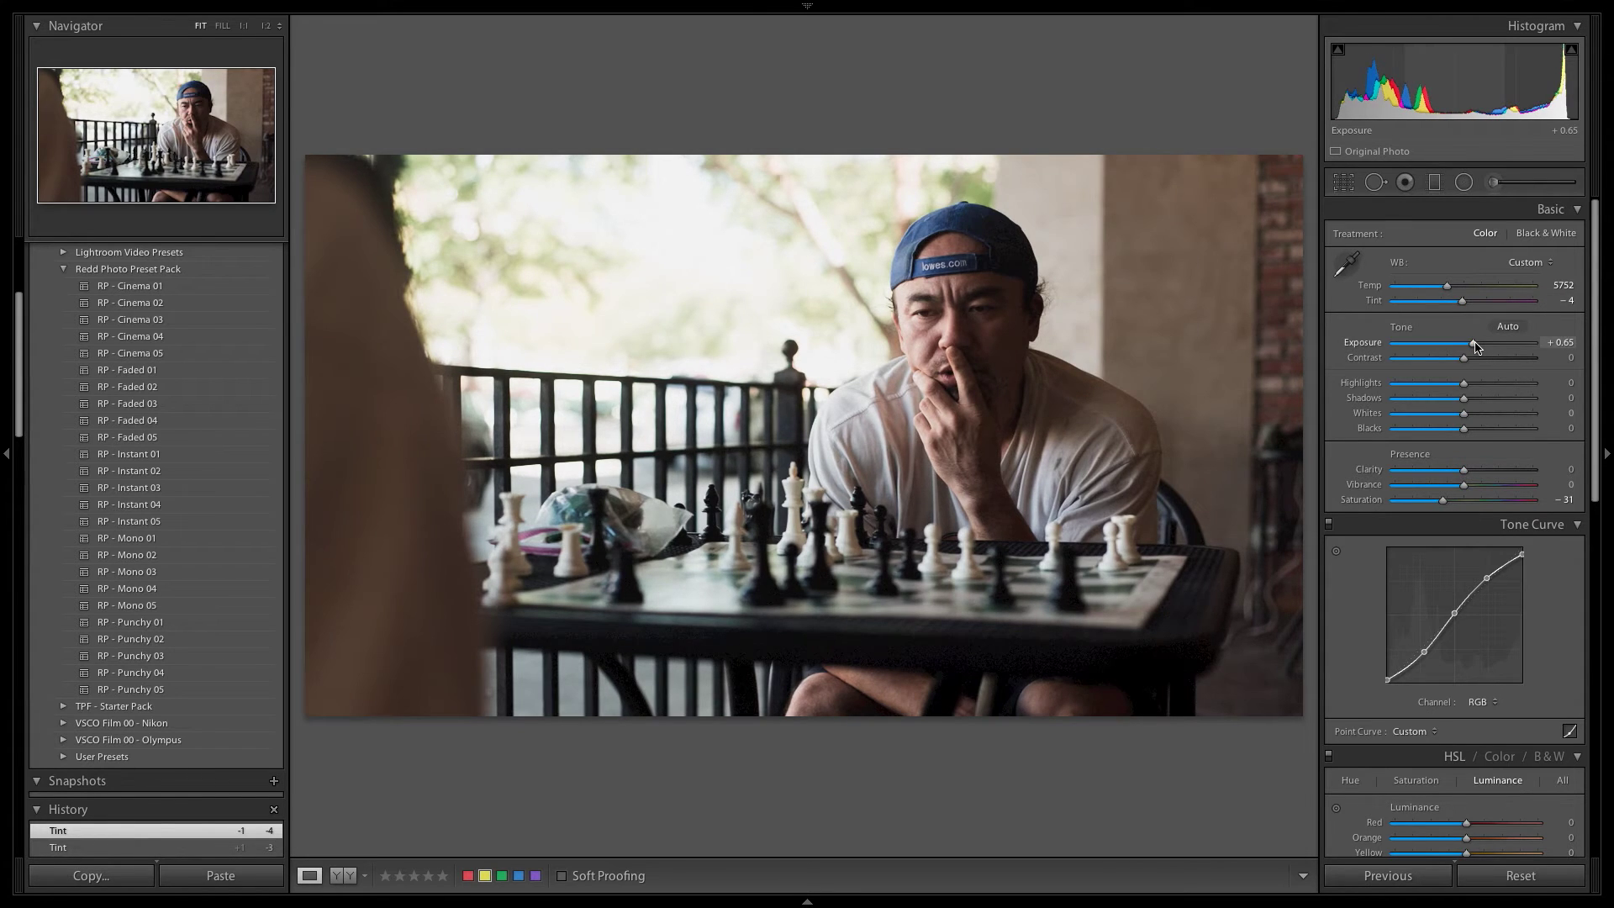
left_click_drag(1476, 346, 1472, 347)
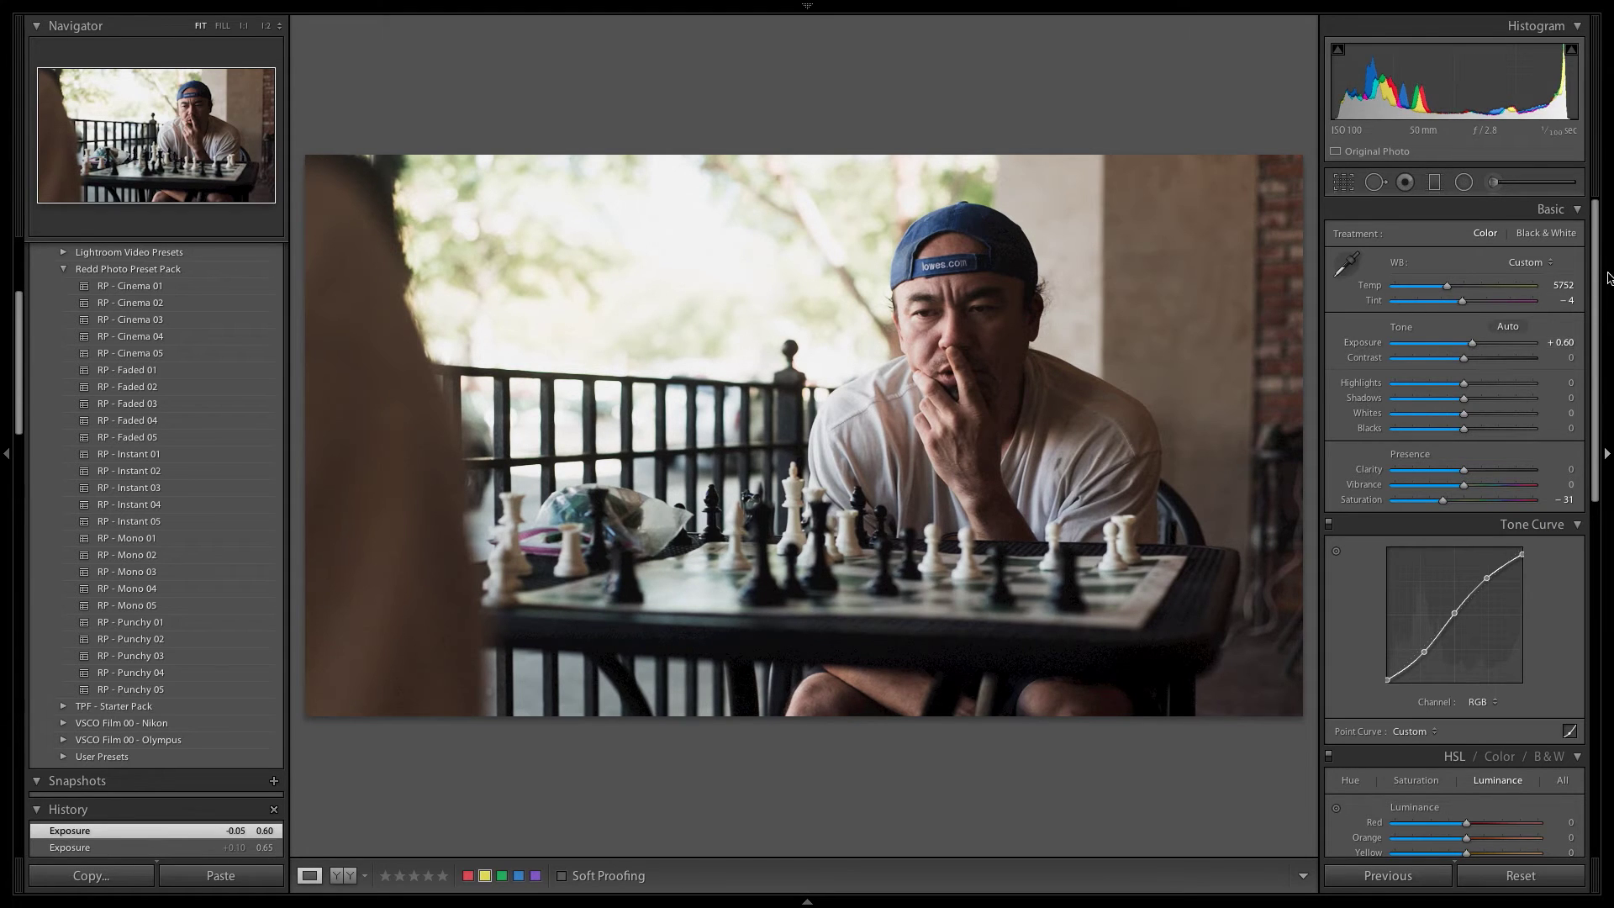
Step: Try pulling the blue channel's tone curve slightly down in the lower midtones
scroll(1589, 336, "down", 3)
scroll(1589, 336, "down", 1)
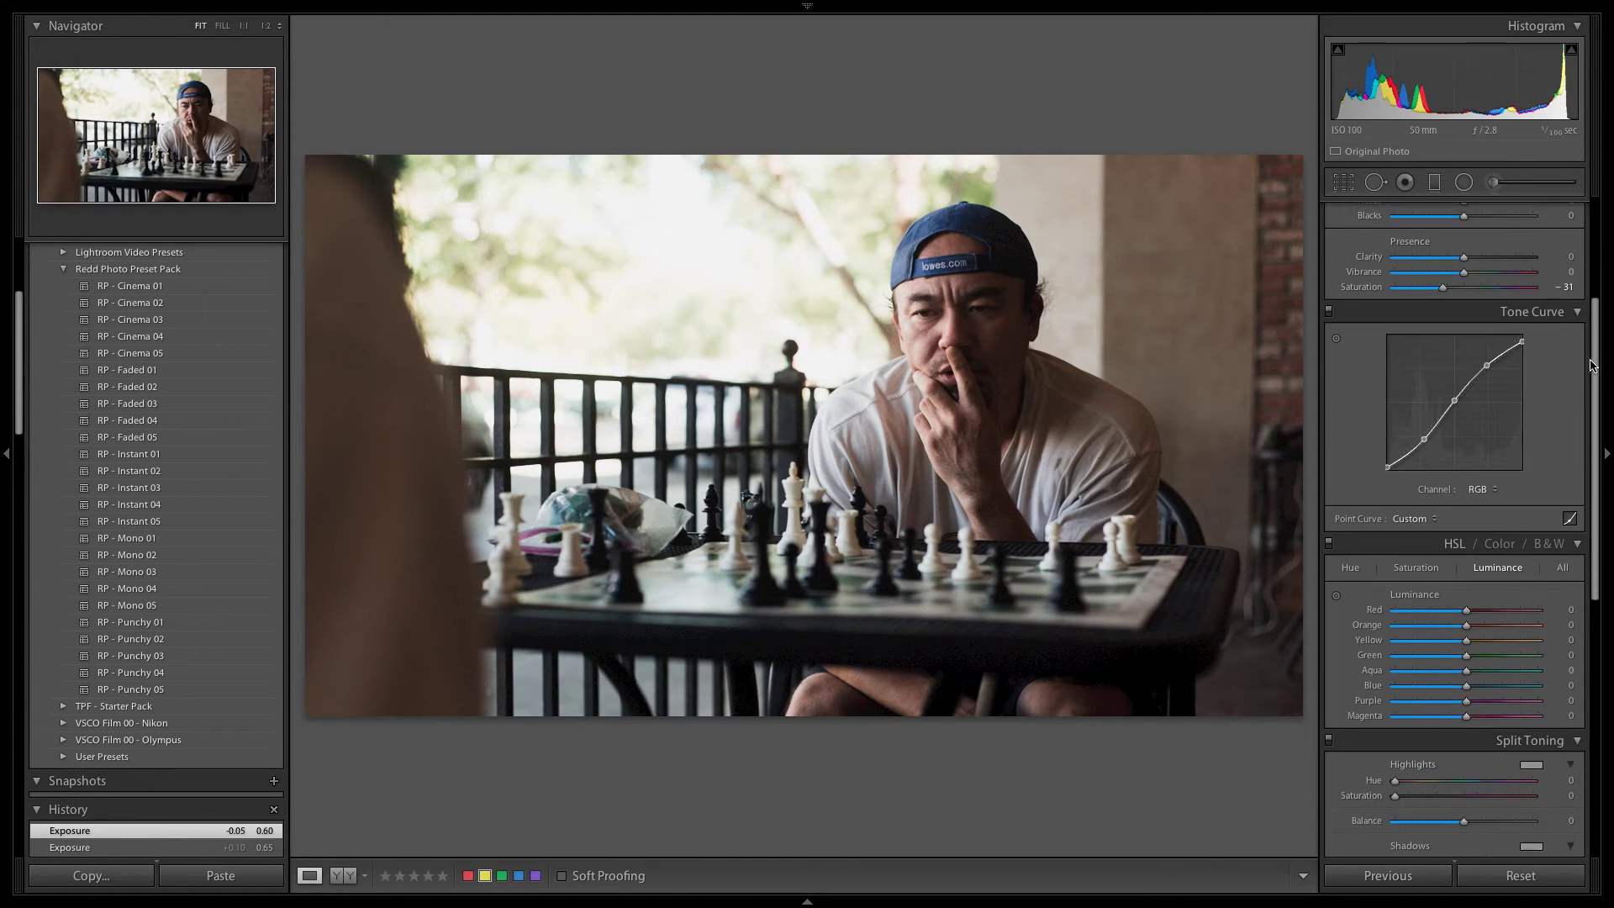
left_click(1479, 489)
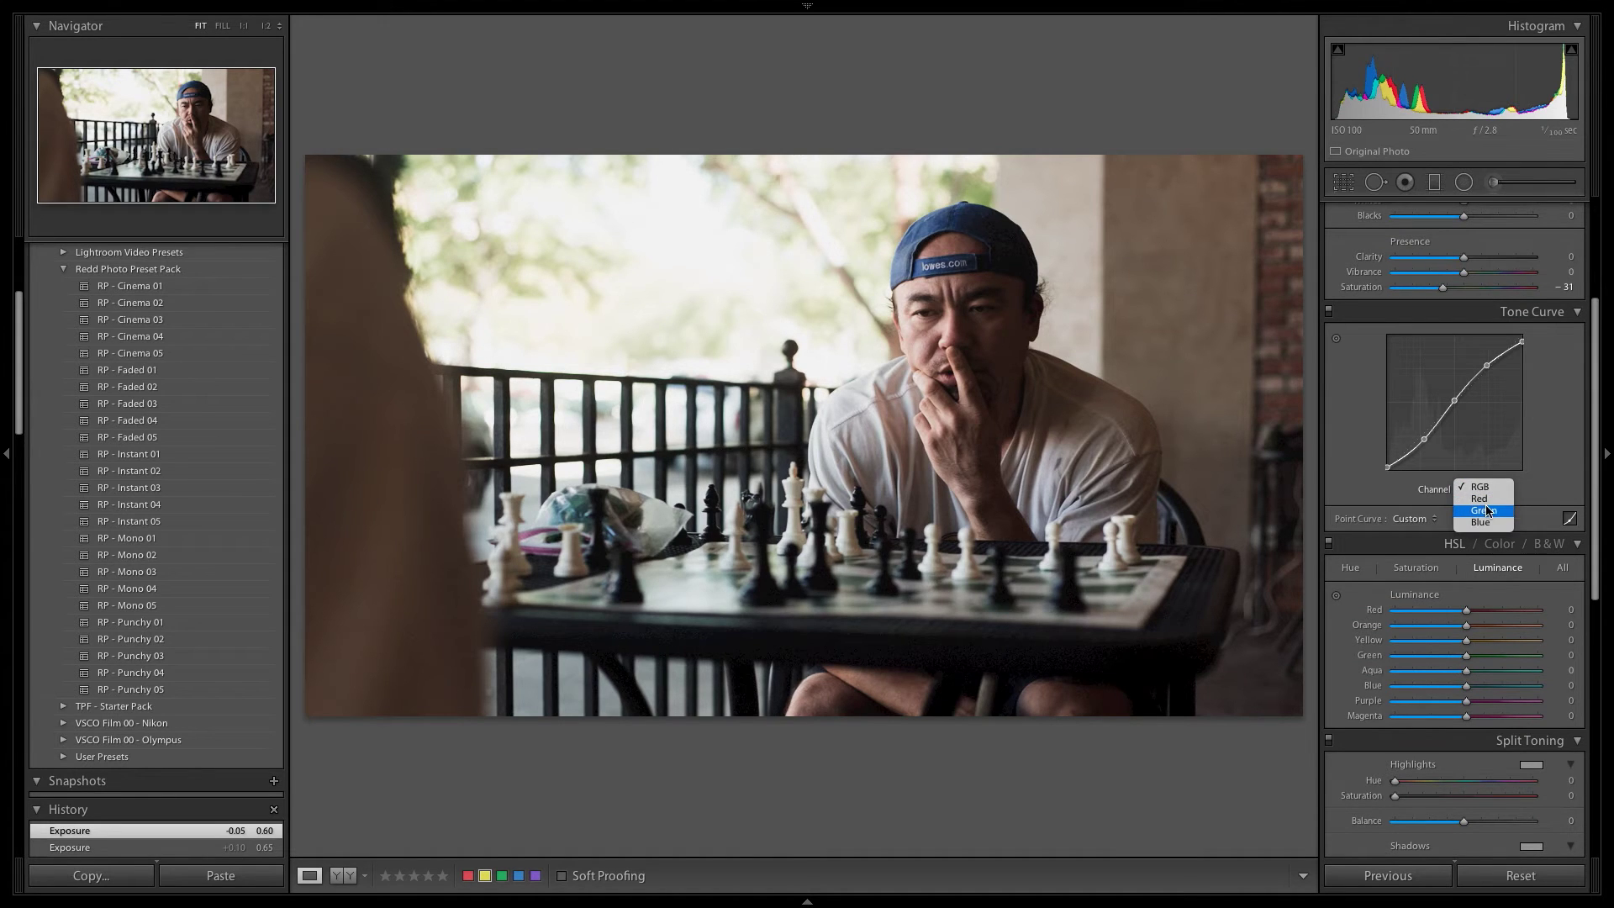
left_click(1487, 509)
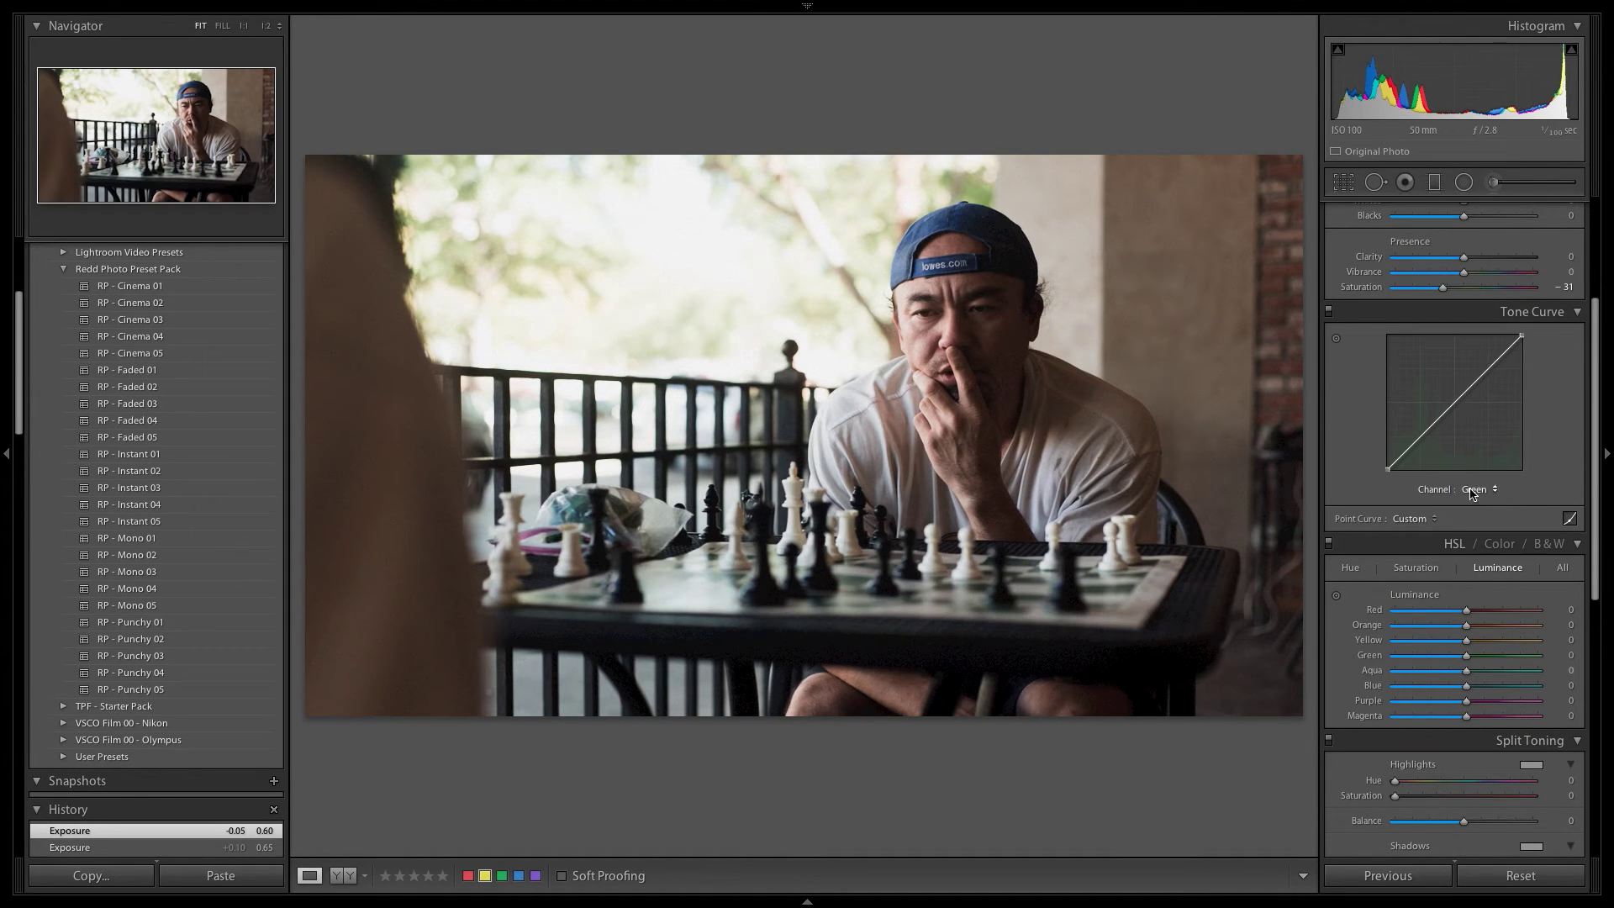
left_click(1475, 490)
left_click(1472, 502)
left_click(1441, 422)
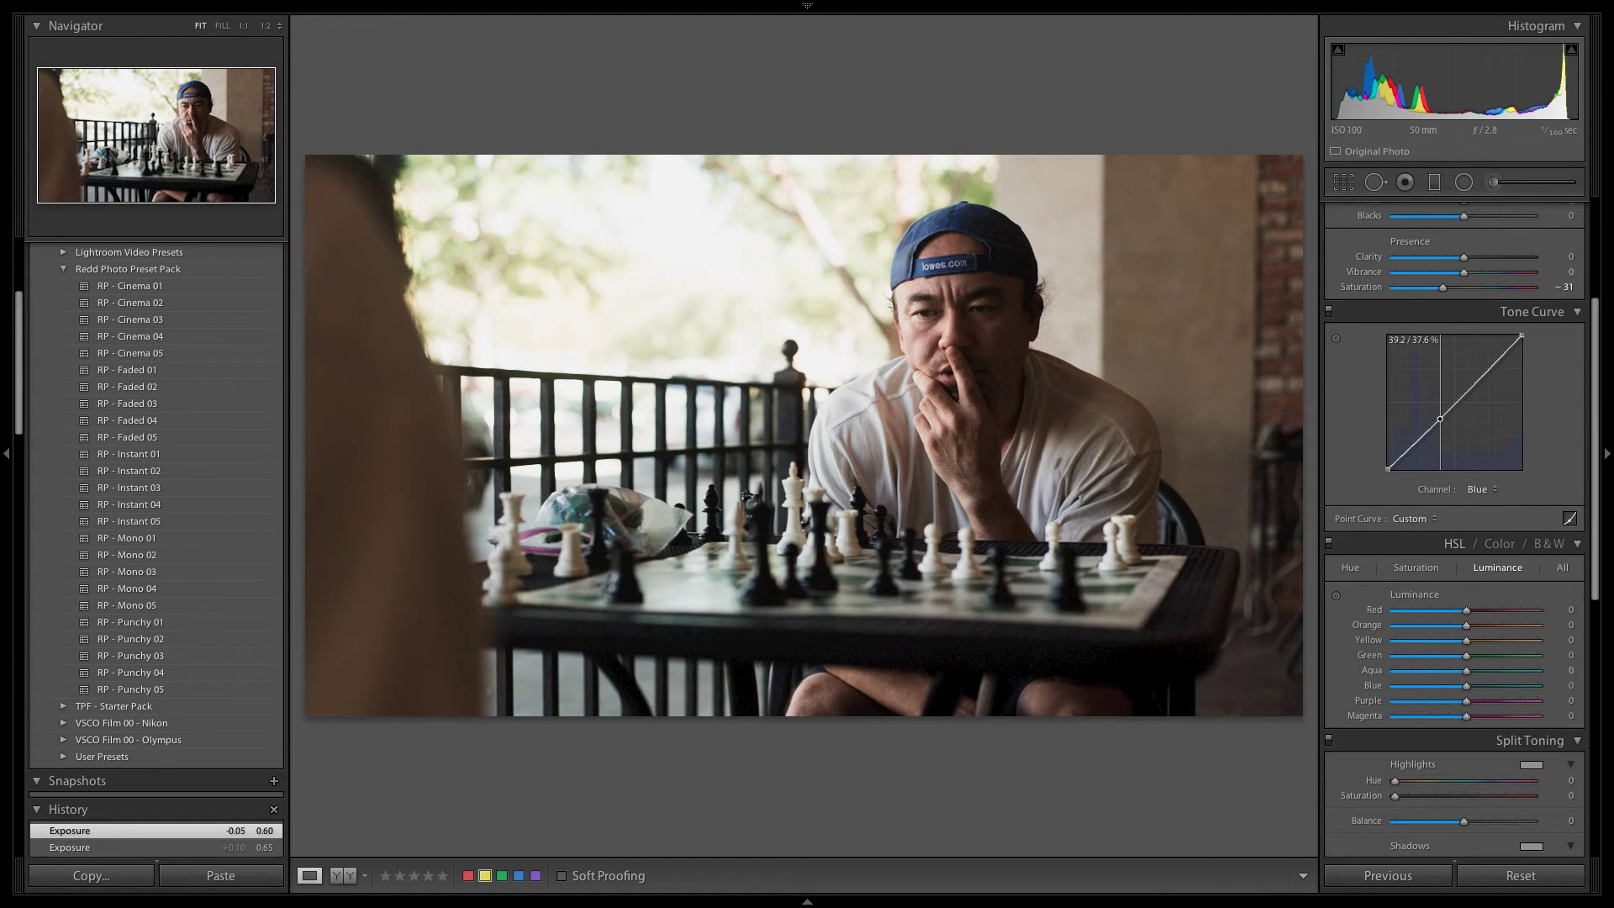
left_click_drag(1441, 418, 1445, 419)
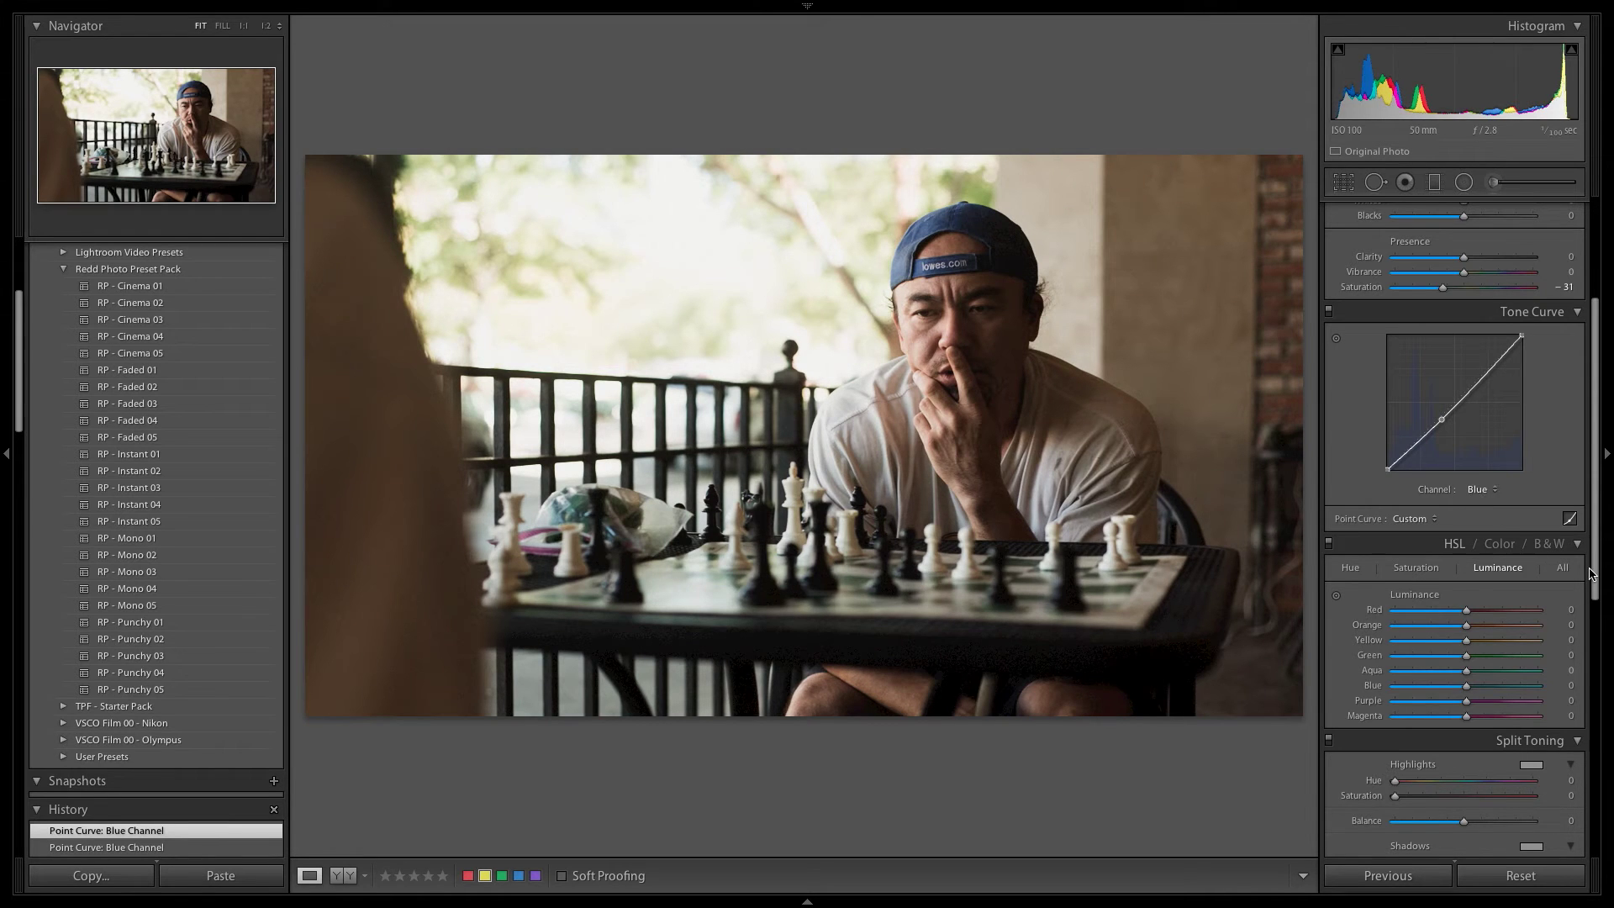
scroll(1472, 500, "down", 3)
scroll(1418, 608, "up", 2)
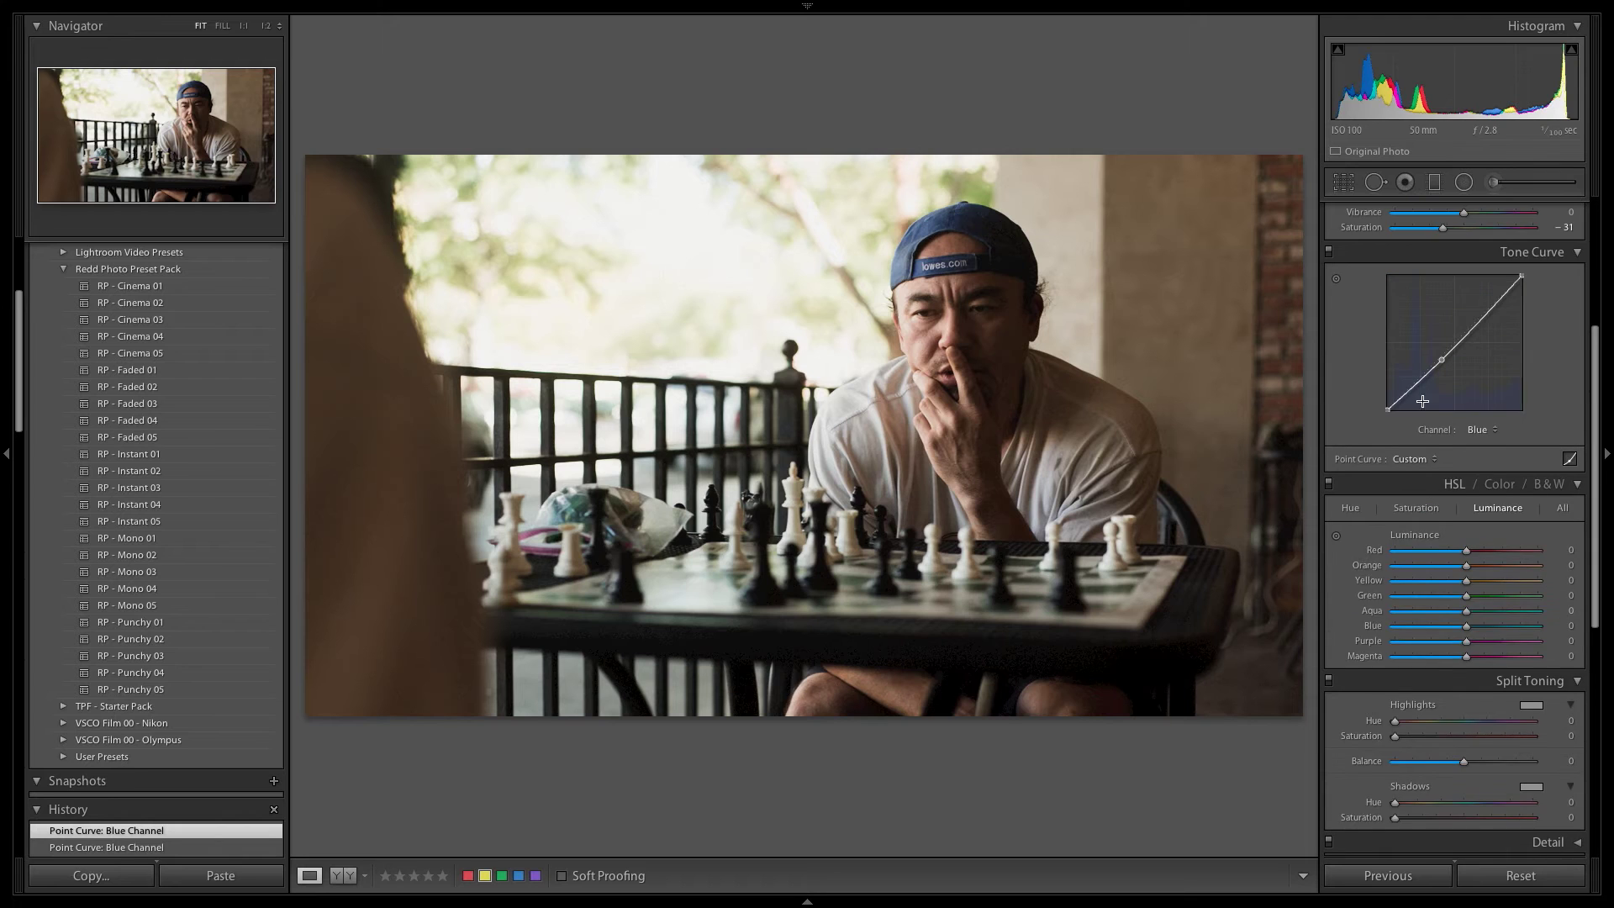
Step: Undo the blue channel curve edits and the last exposure change
key("ctrl+z")
key("ctrl+z")
key("ctrl+z")
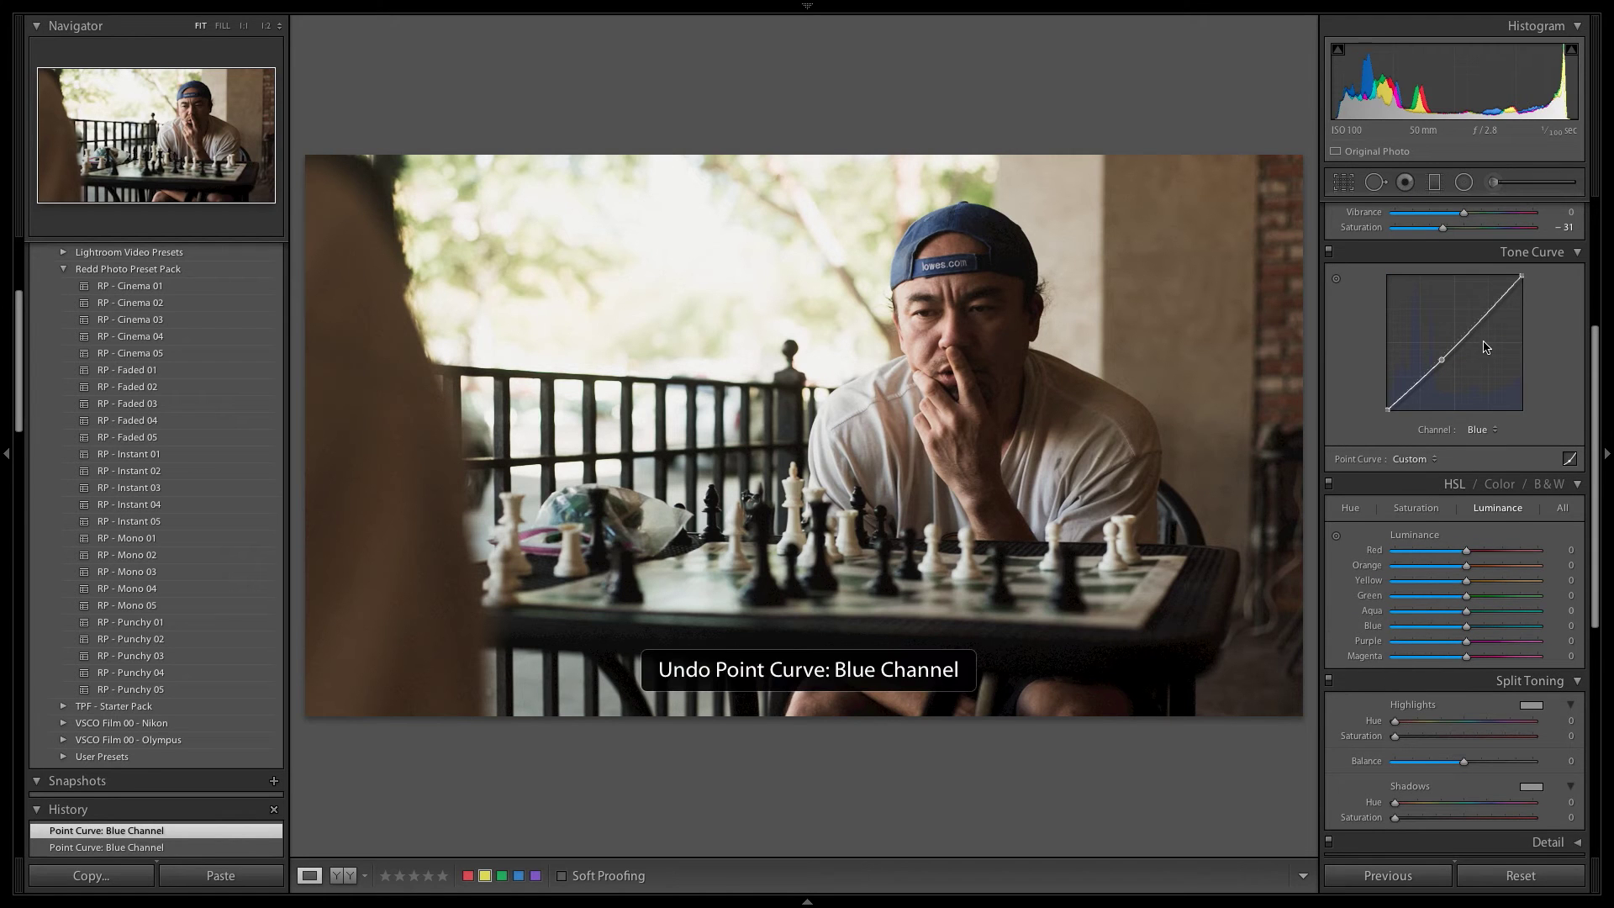
key("ctrl+z")
scroll(1412, 710, "down", 1)
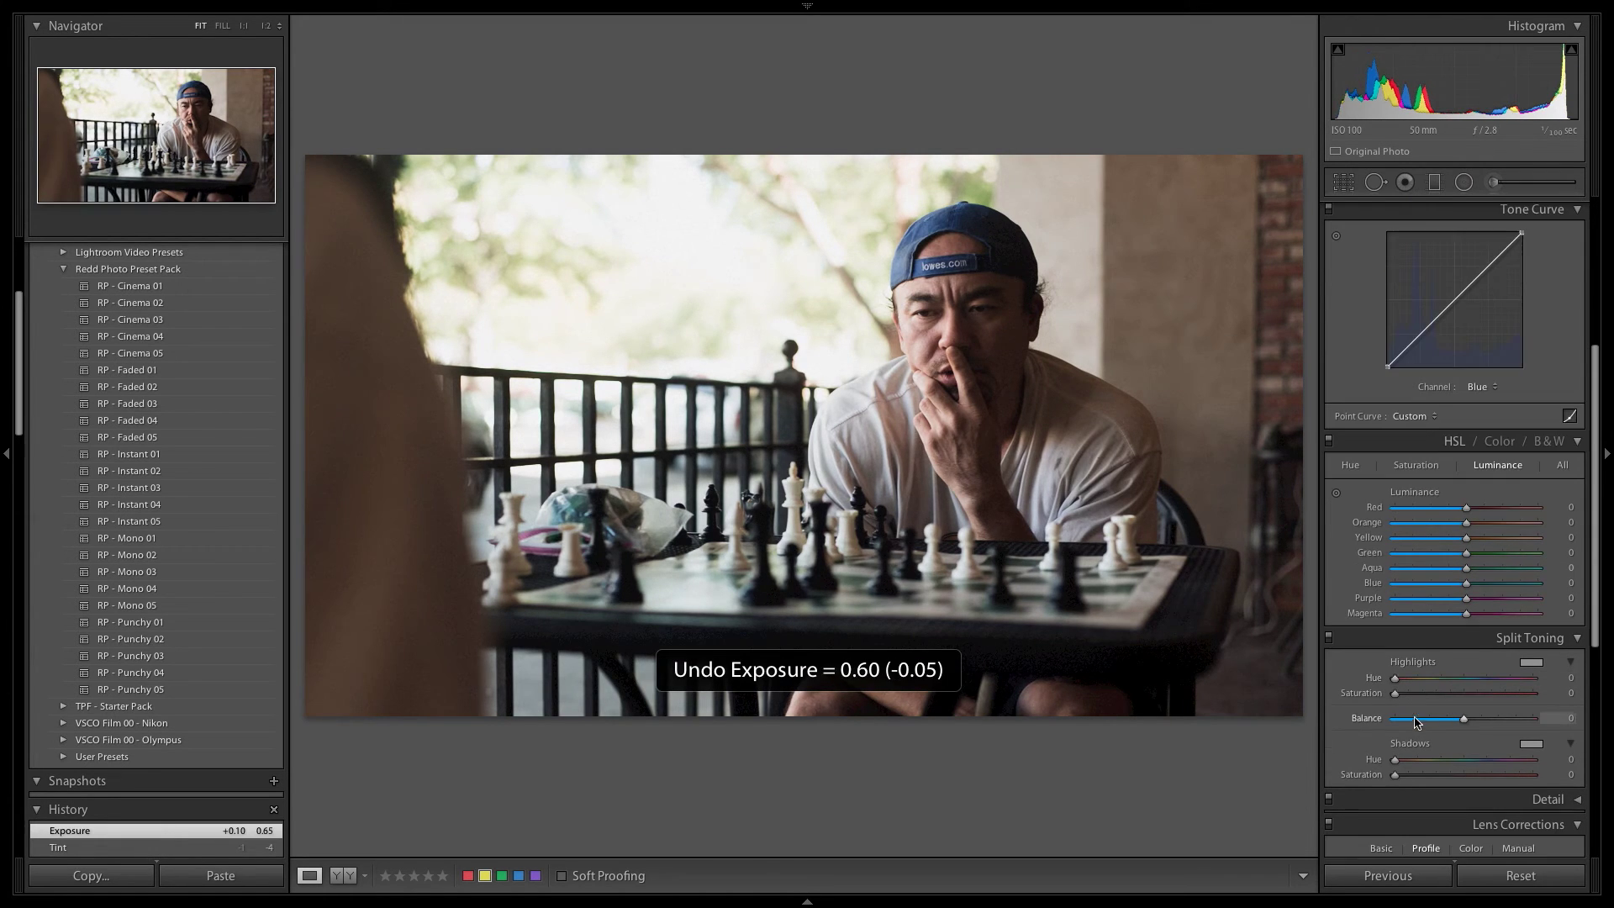
Step: Tone the highlights with a split-toning hue of 51 and saturation of 19, and set the balance to +49
left_click(1416, 693)
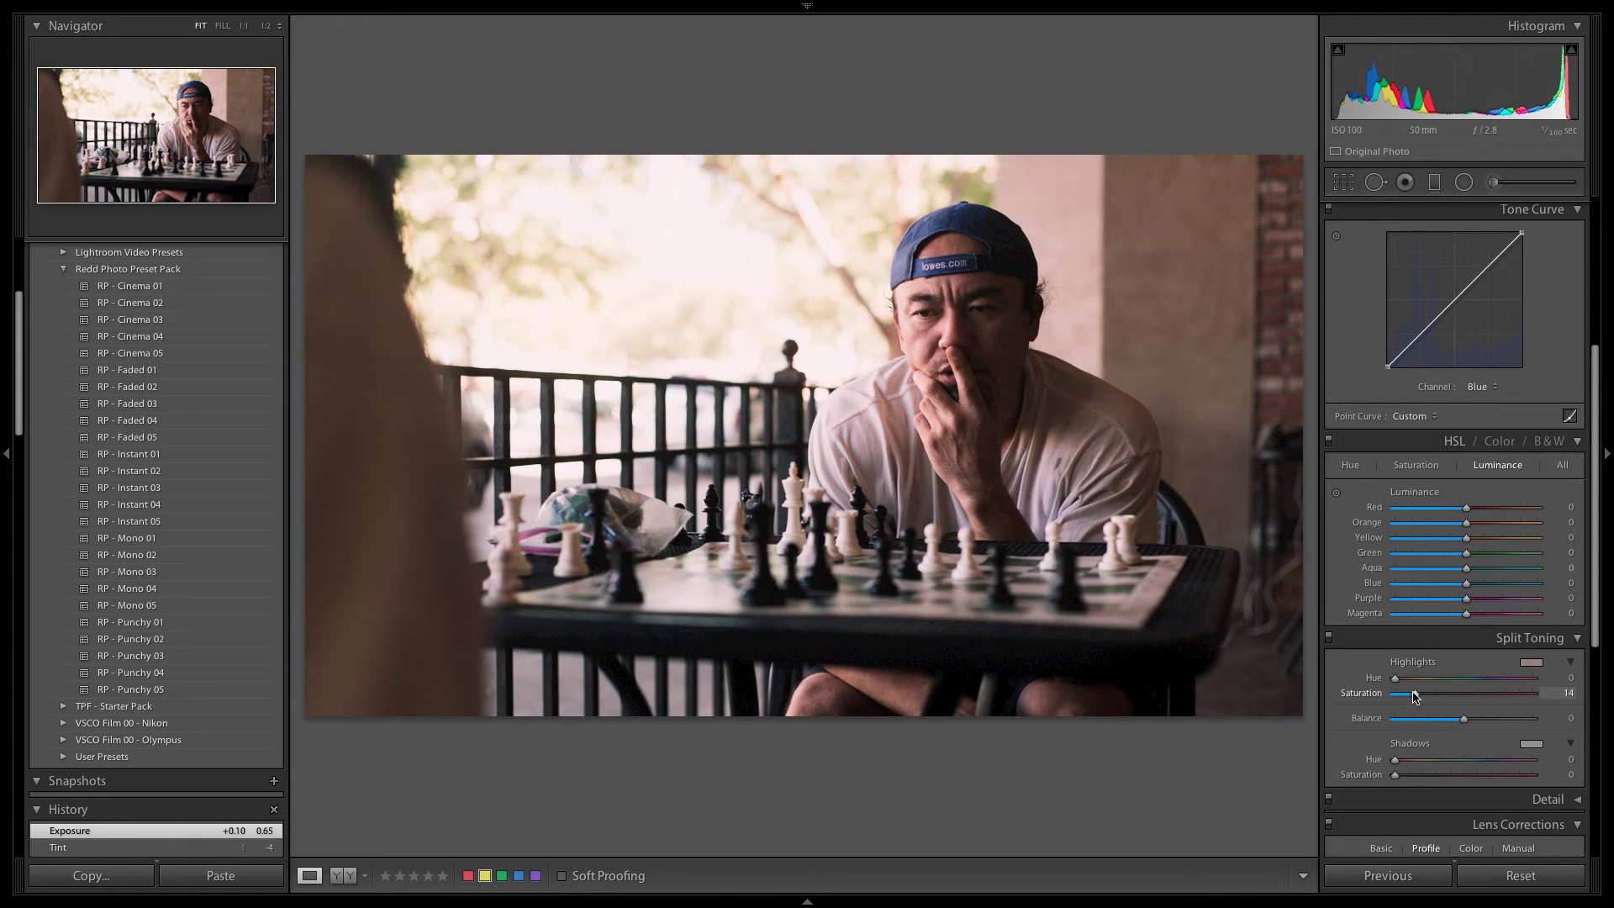
left_click(1416, 678)
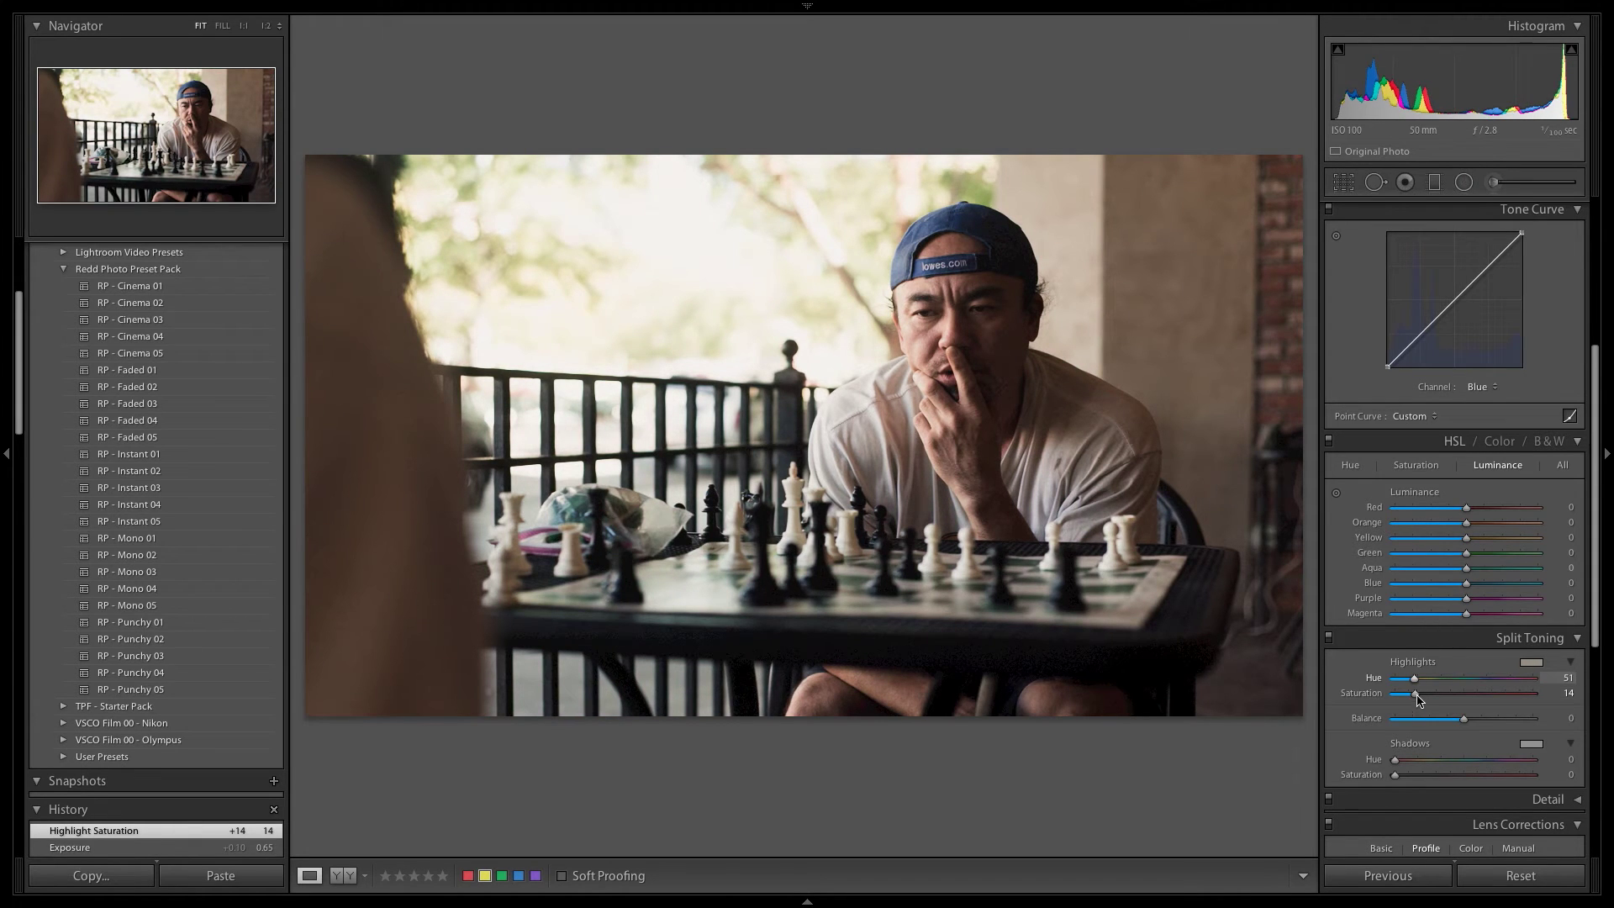
left_click(1421, 692)
left_click(1500, 719)
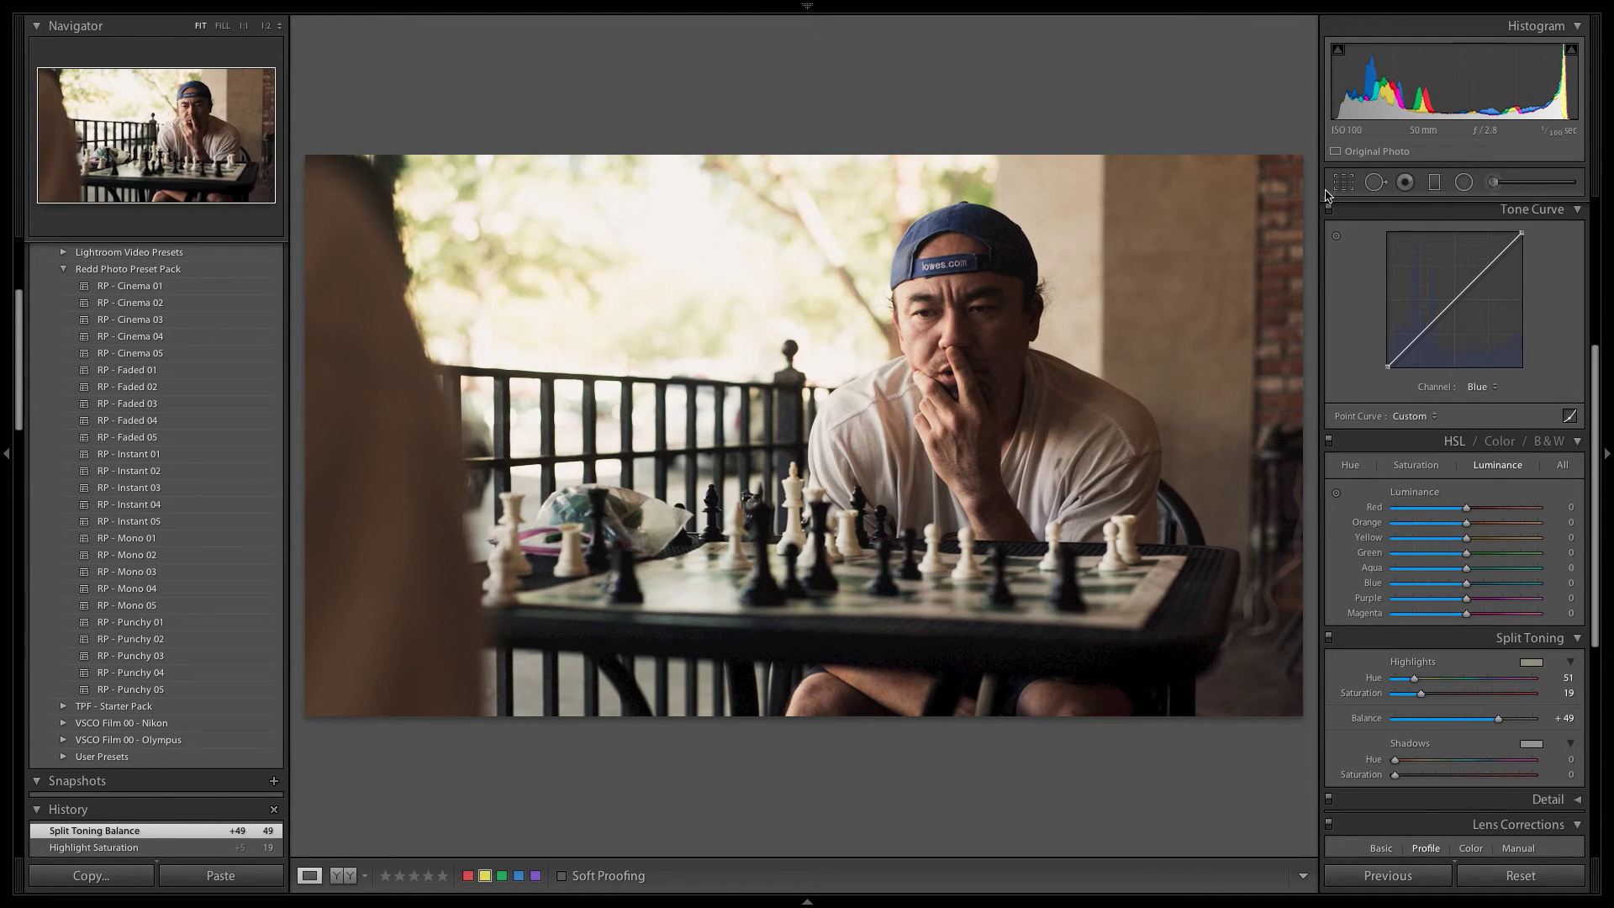
Step: Reposition the 16 x 9 crop slightly lower on the photo to reduce the headroom above the man's cap
key("r")
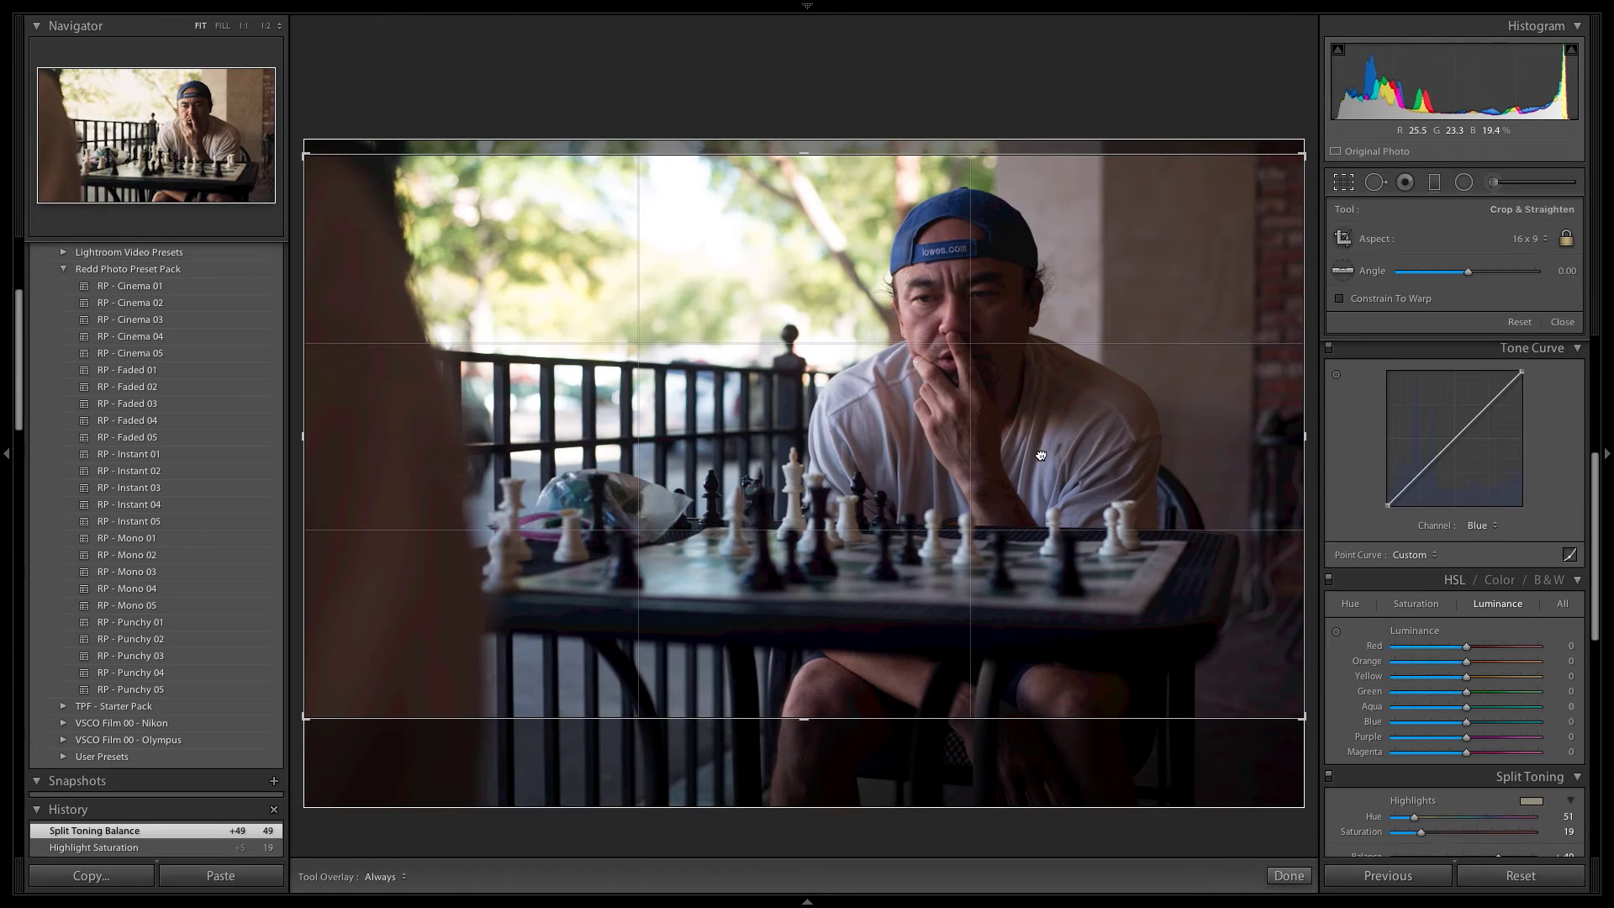
key("Return")
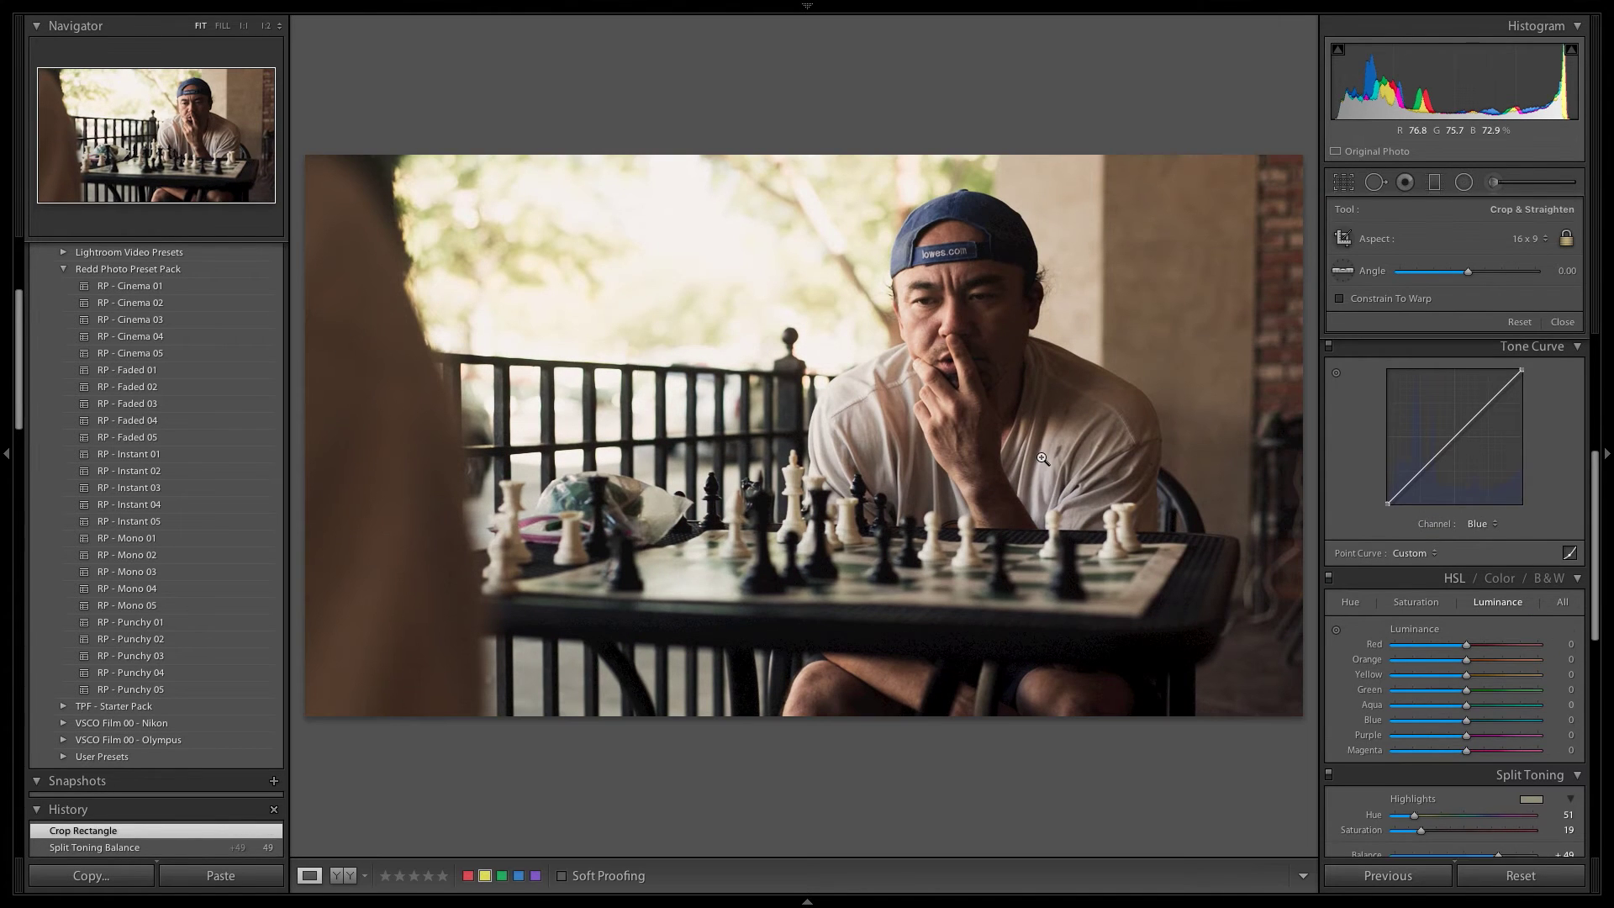
key("r")
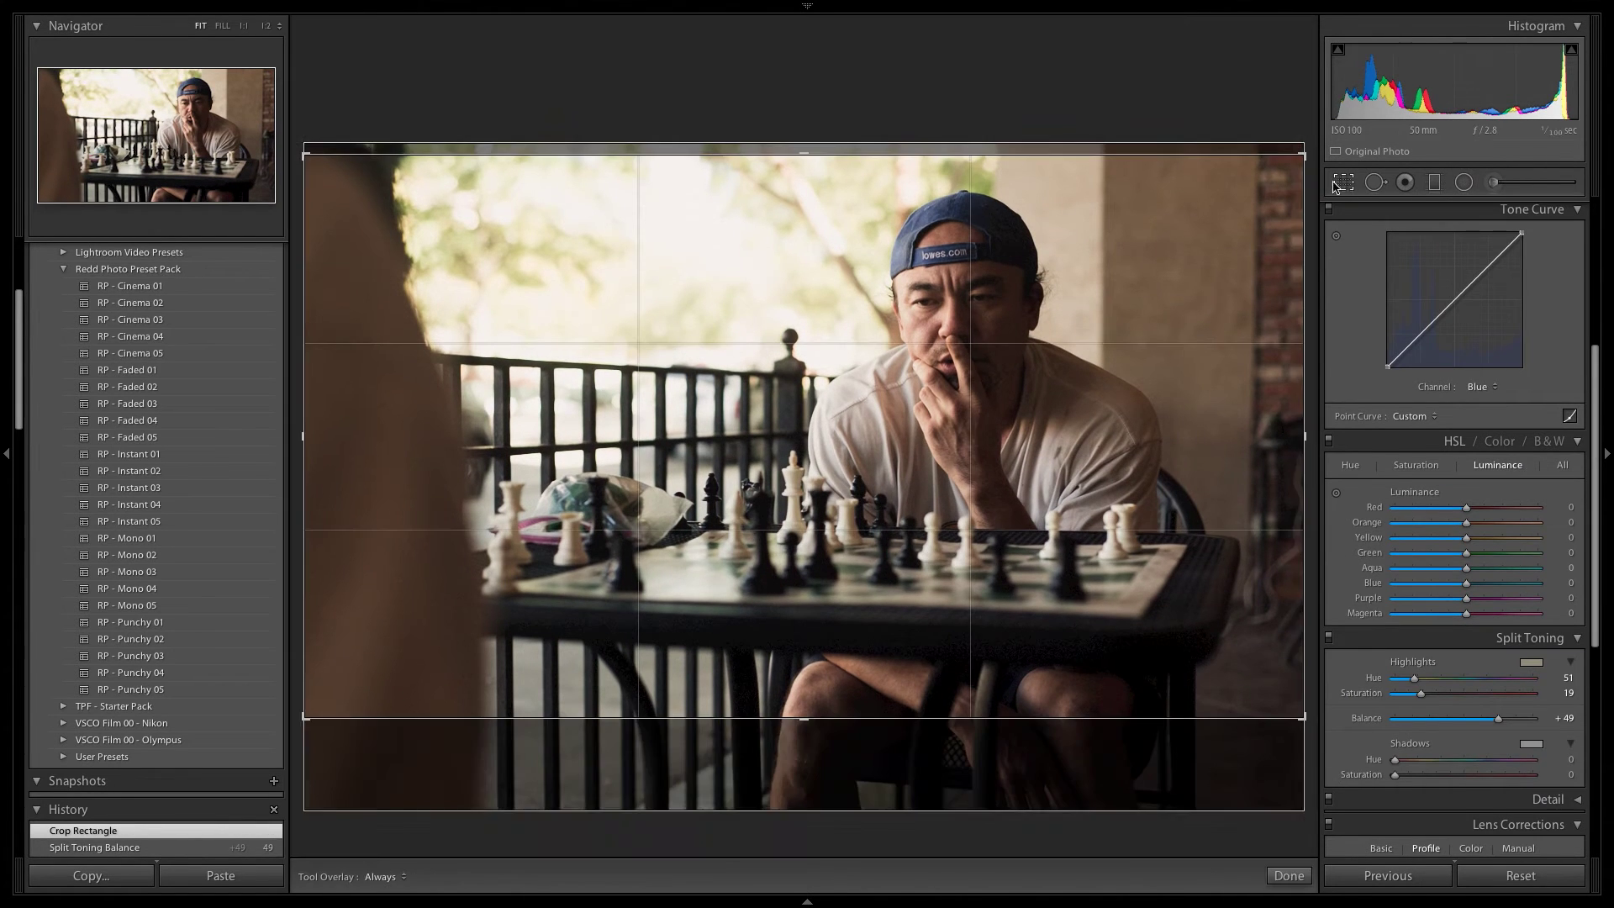
left_click_drag(1018, 486, 1017, 489)
key("Return")
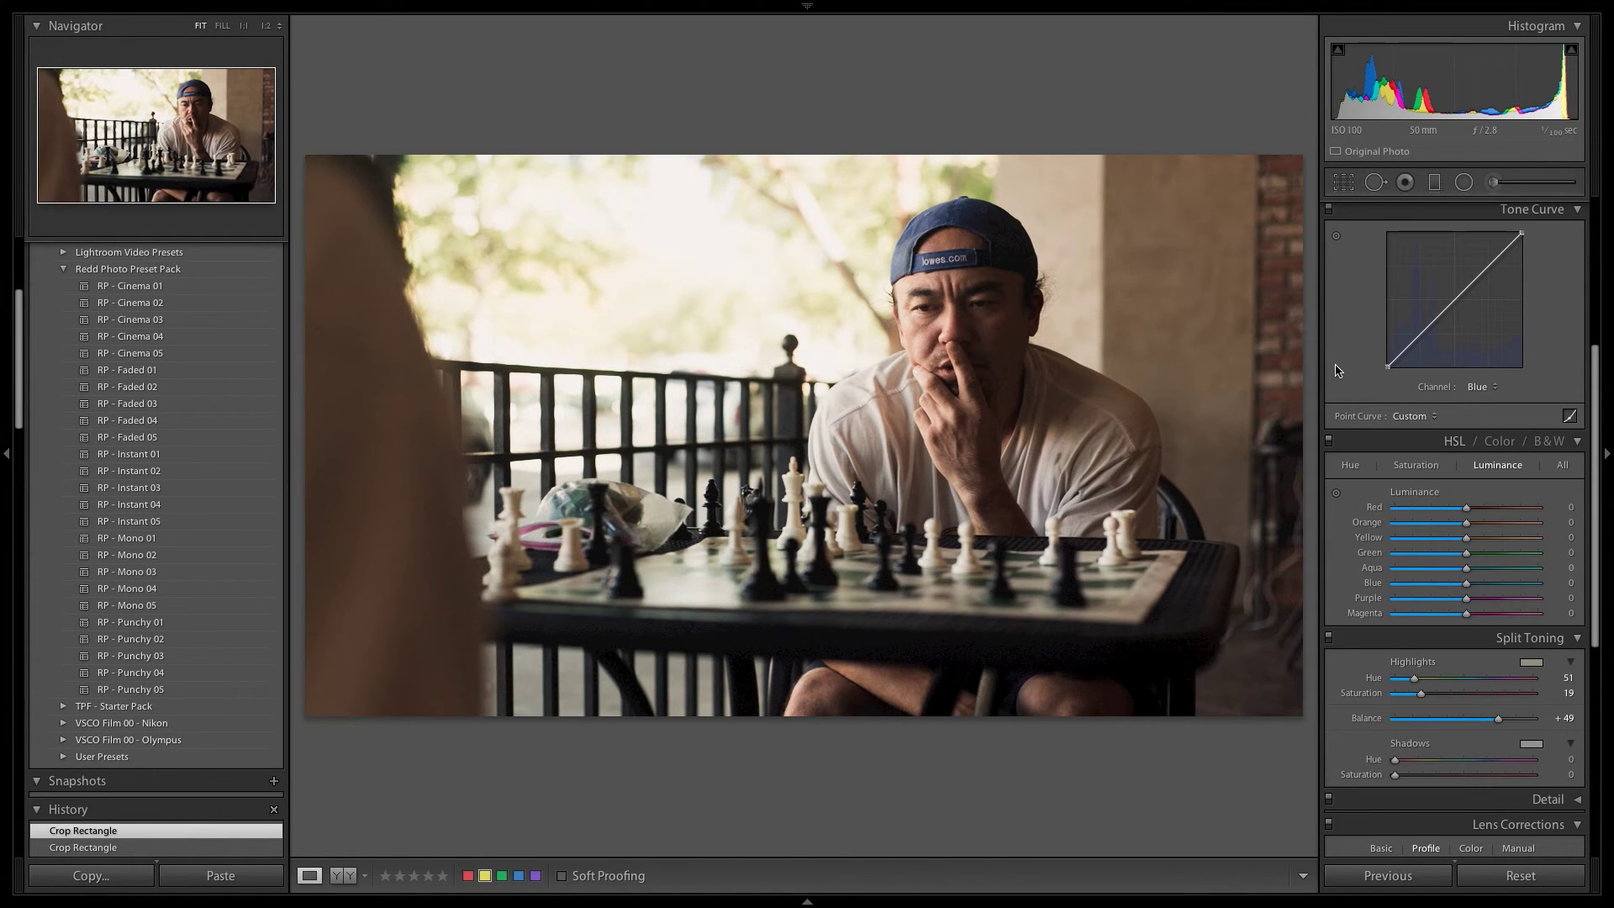
left_click(1343, 183)
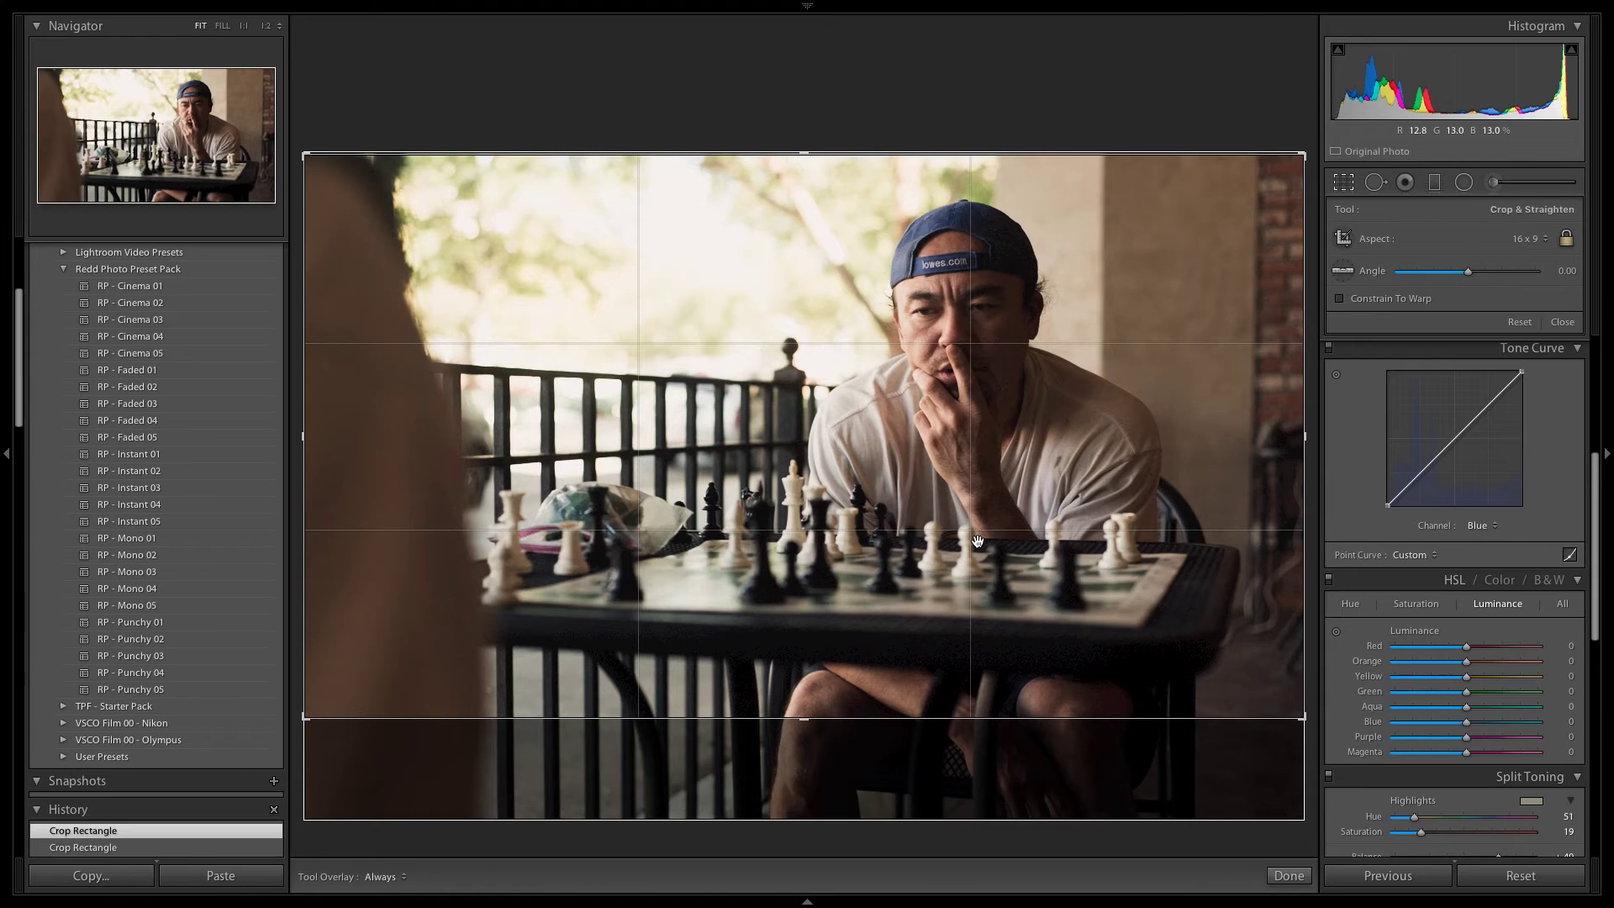
key("Return")
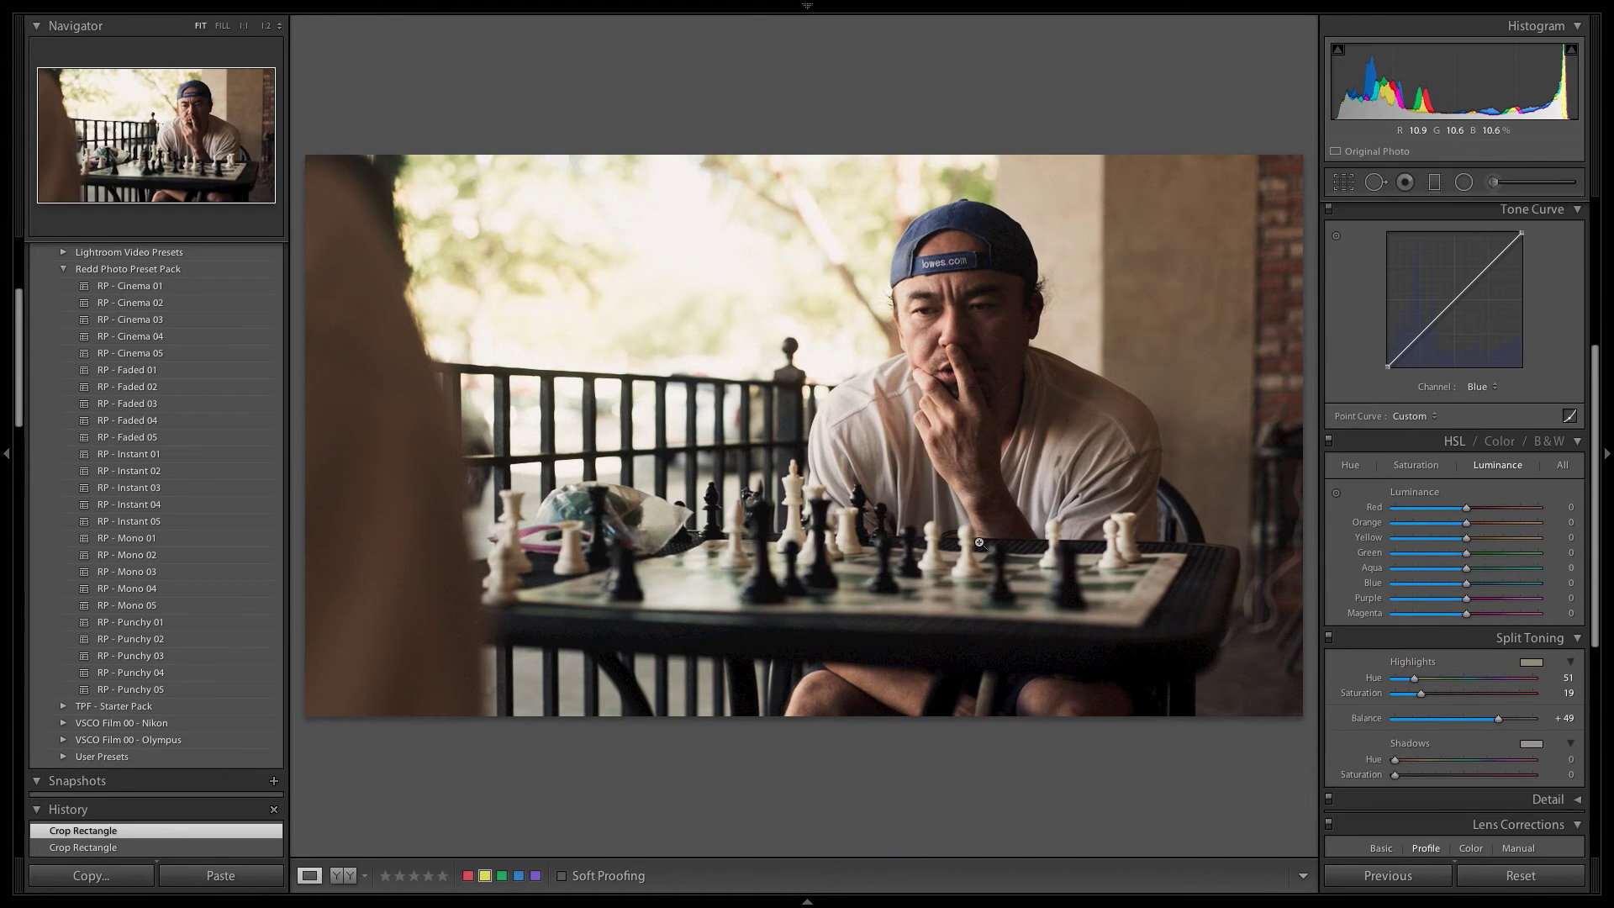
left_click(1345, 182)
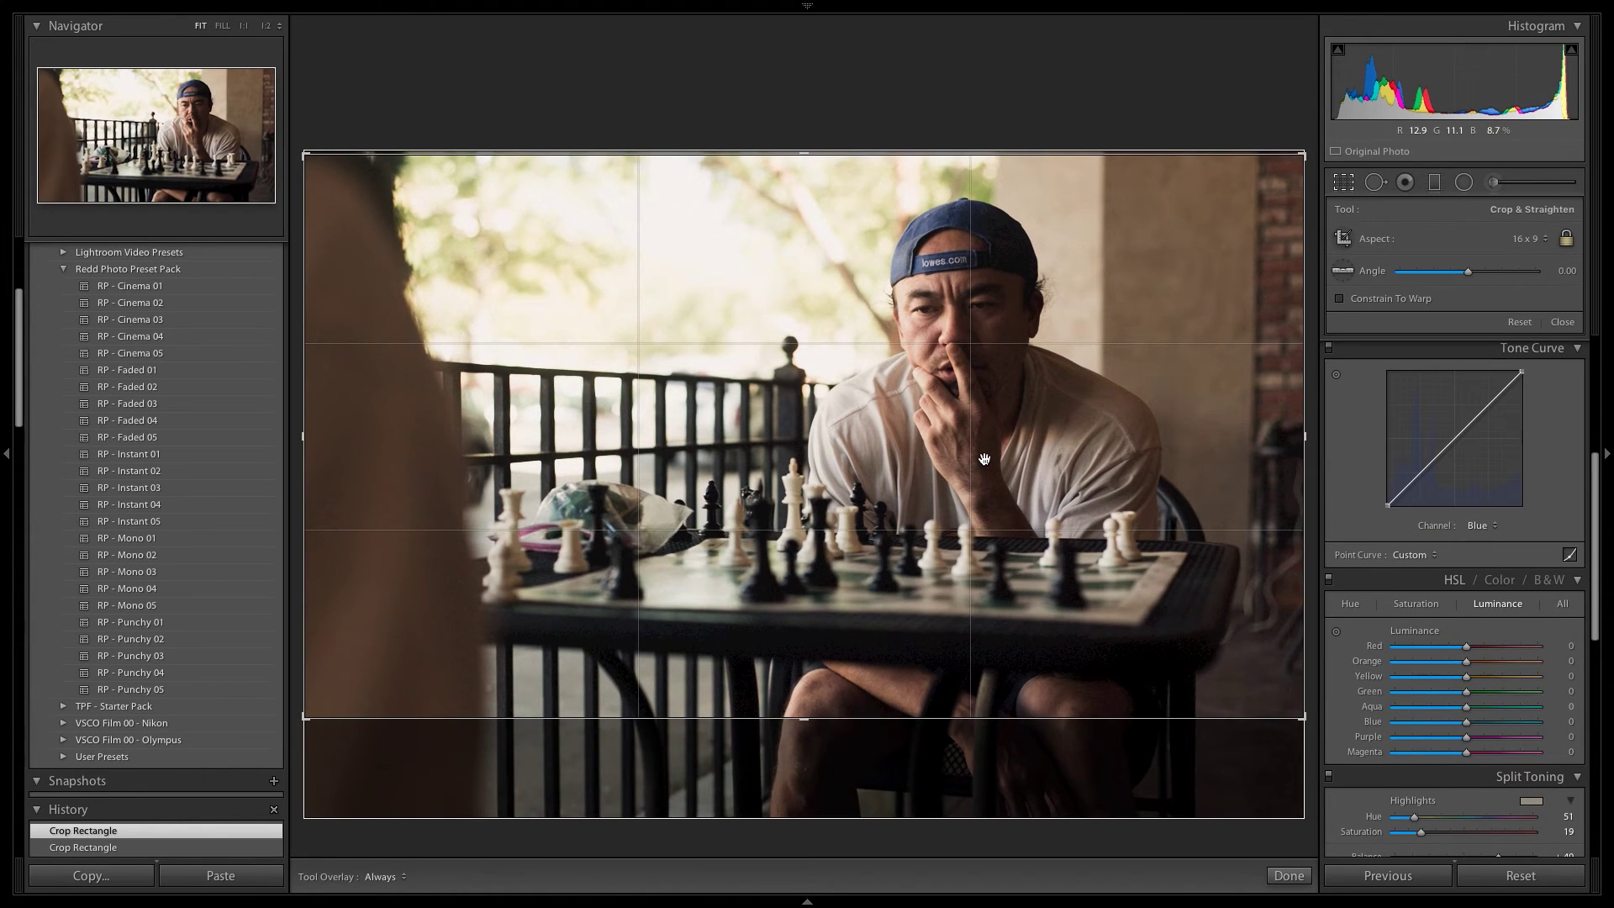
key("Return")
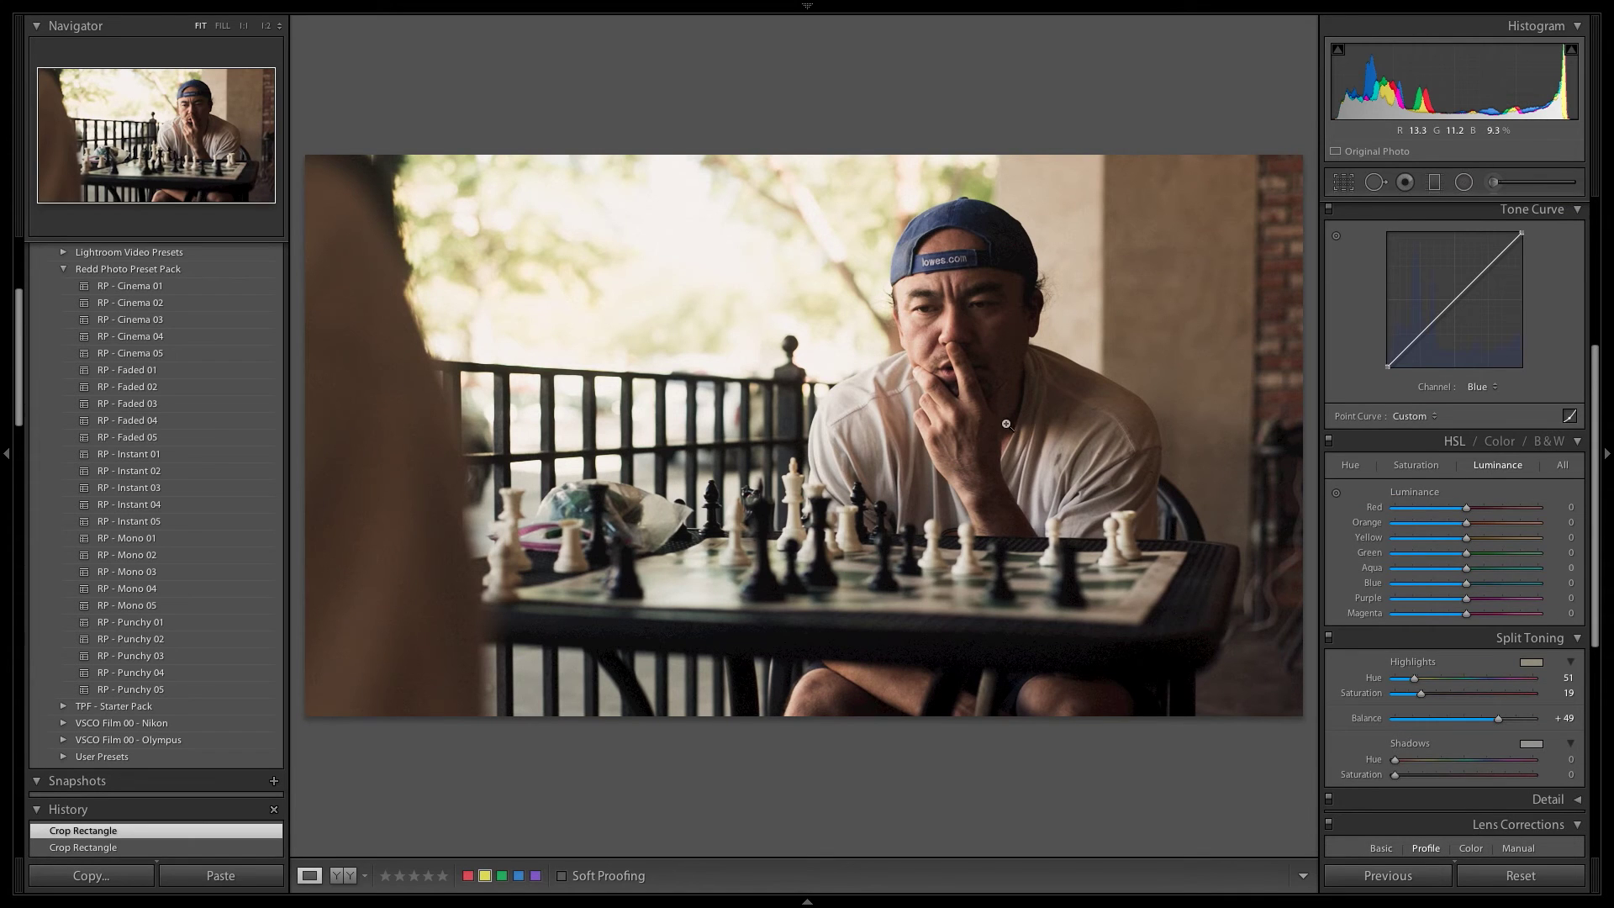
left_click(1343, 183)
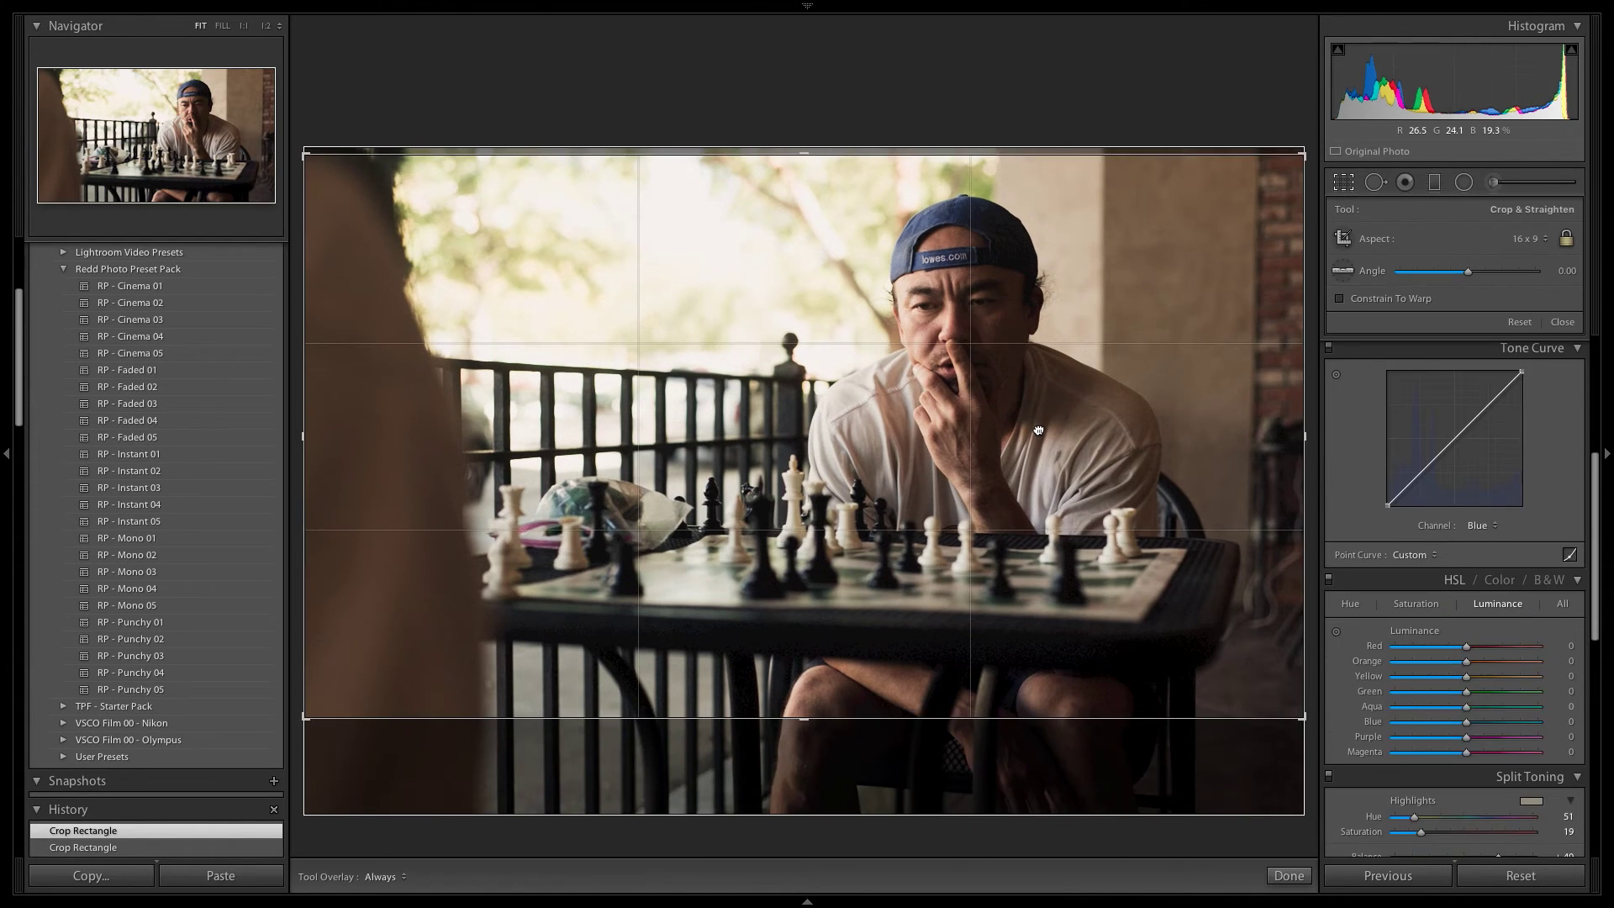
key("Return")
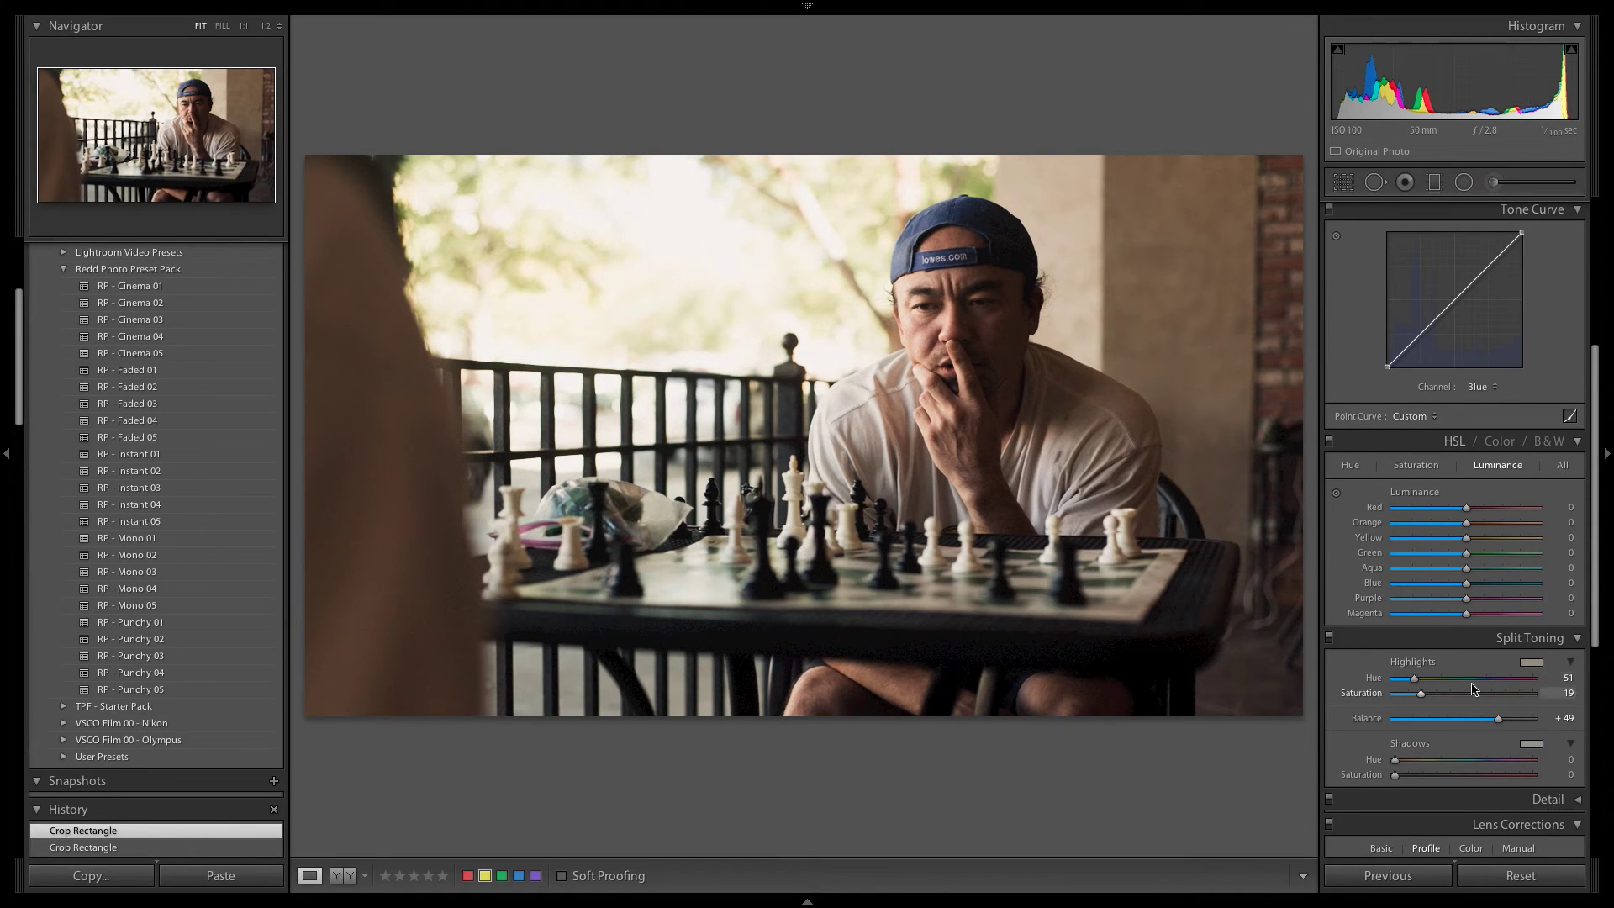
Step: Set the split-toning highlight saturation to 24 and cool the white balance temperature to 5467
left_click_drag(1420, 694, 1430, 697)
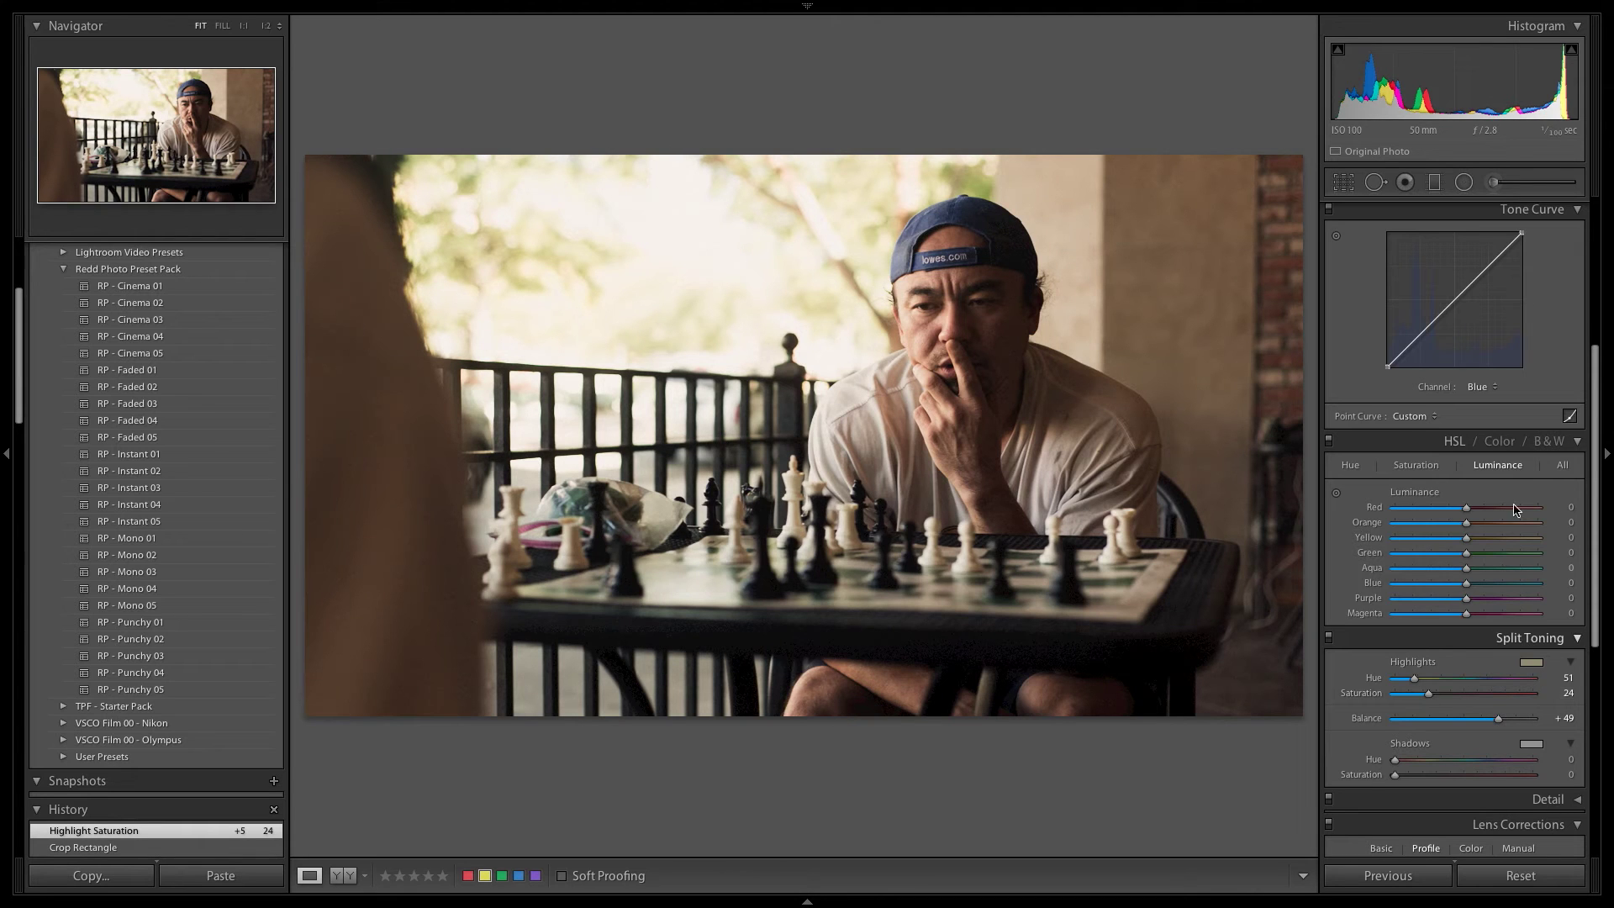
scroll(1480, 504, "up", 5)
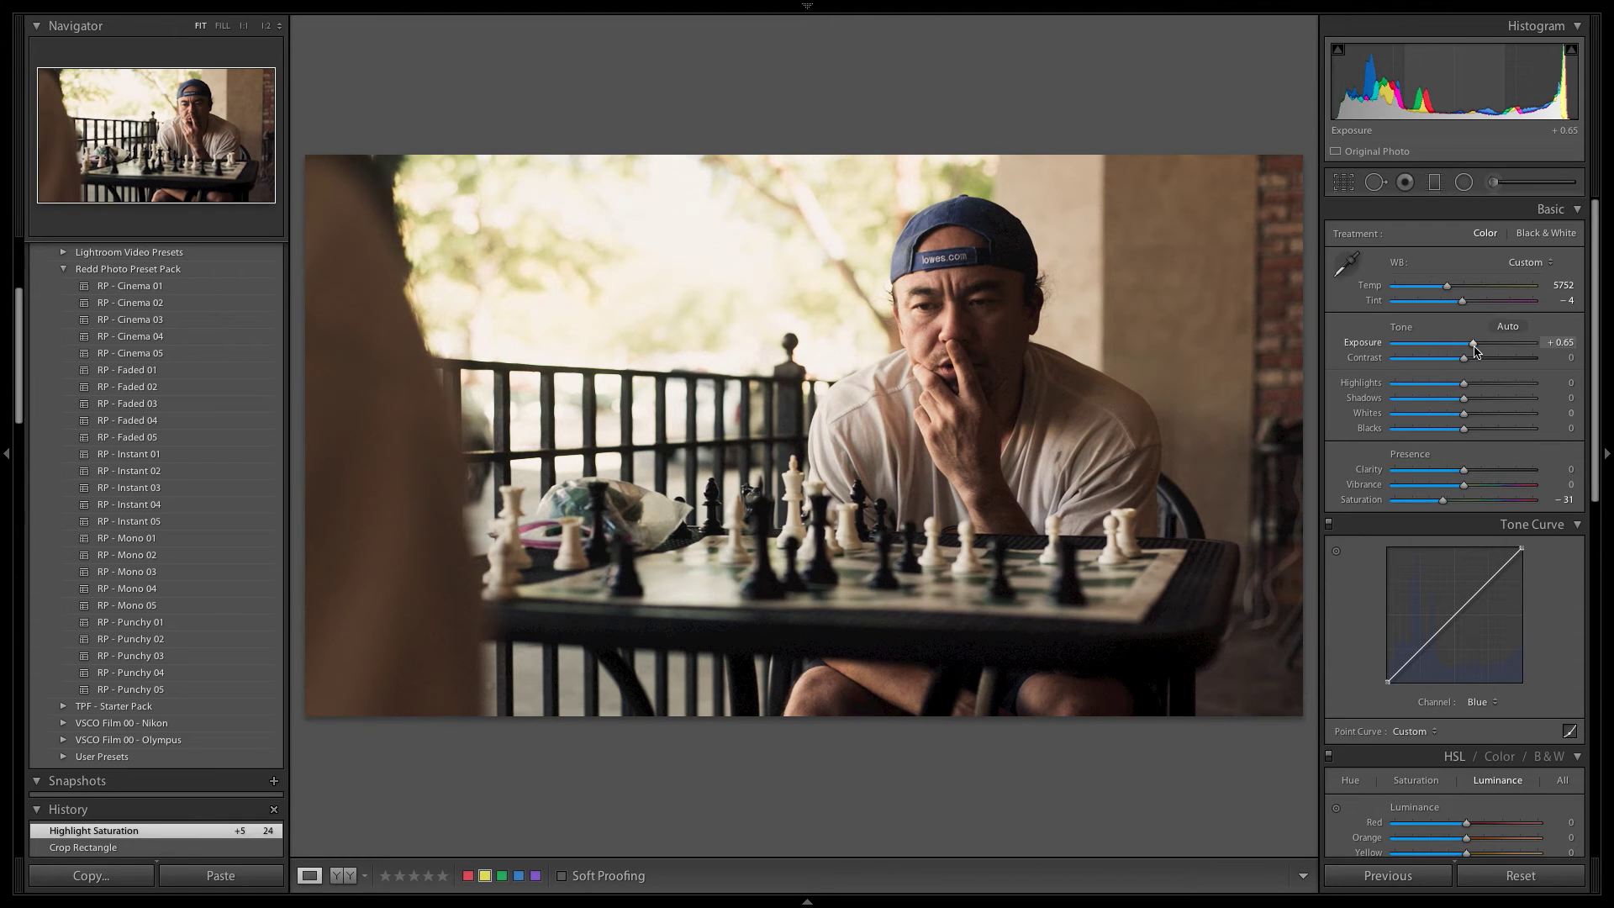
left_click_drag(1448, 286, 1445, 291)
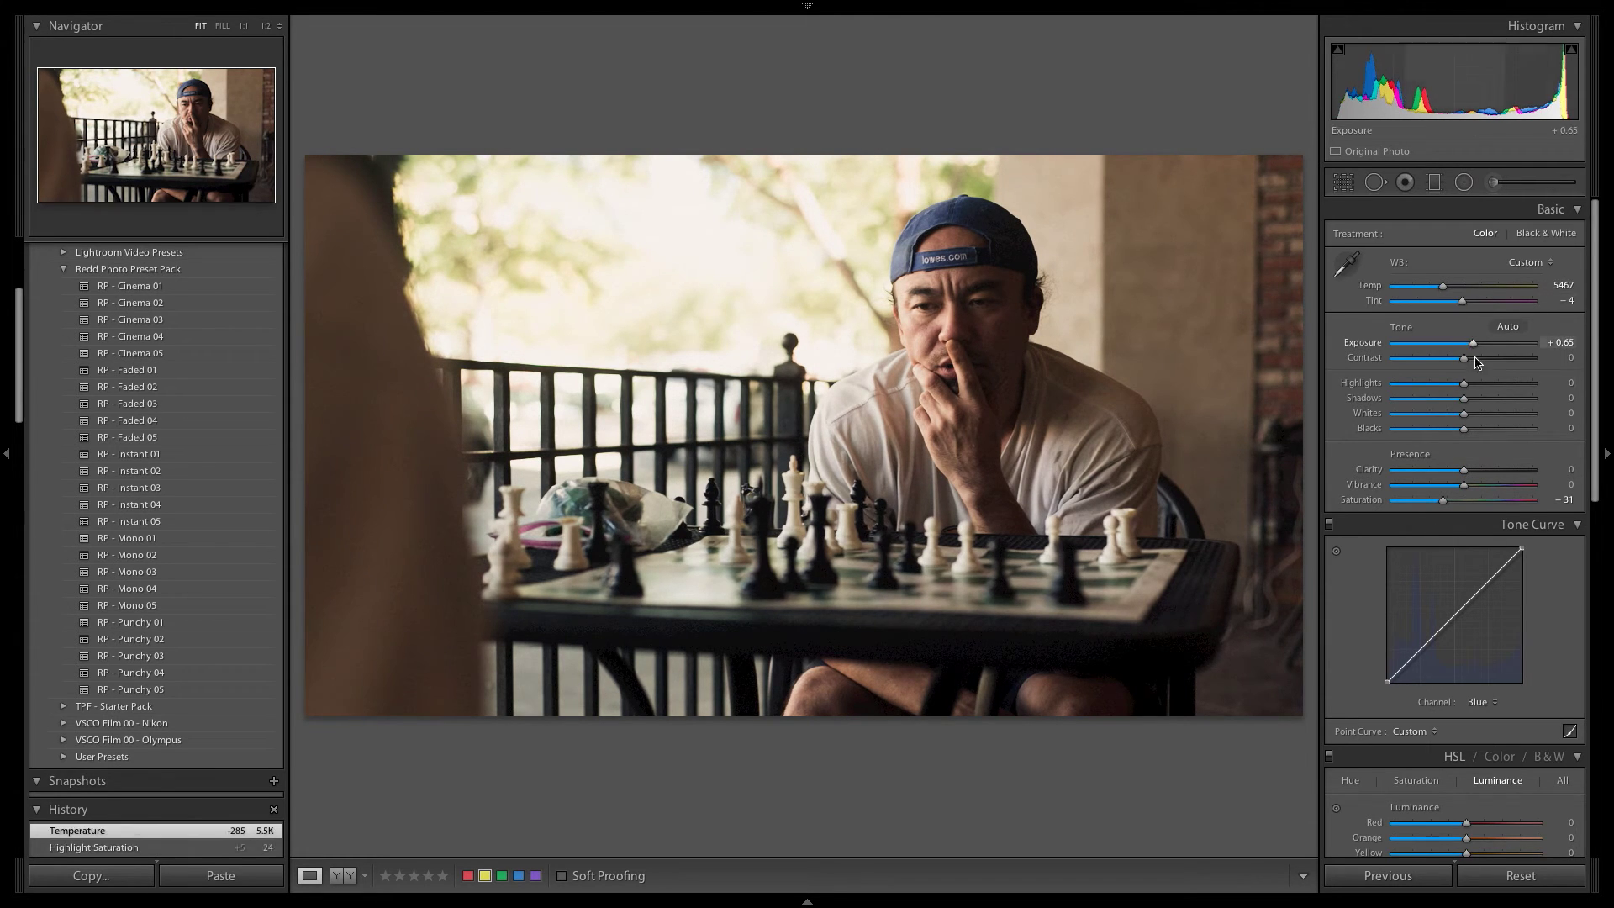
left_click_drag(1464, 486, 1464, 488)
Step: Lower the RGB tone curve's white point to about 92 % and slightly lift its lower-midtone point
left_click(1481, 701)
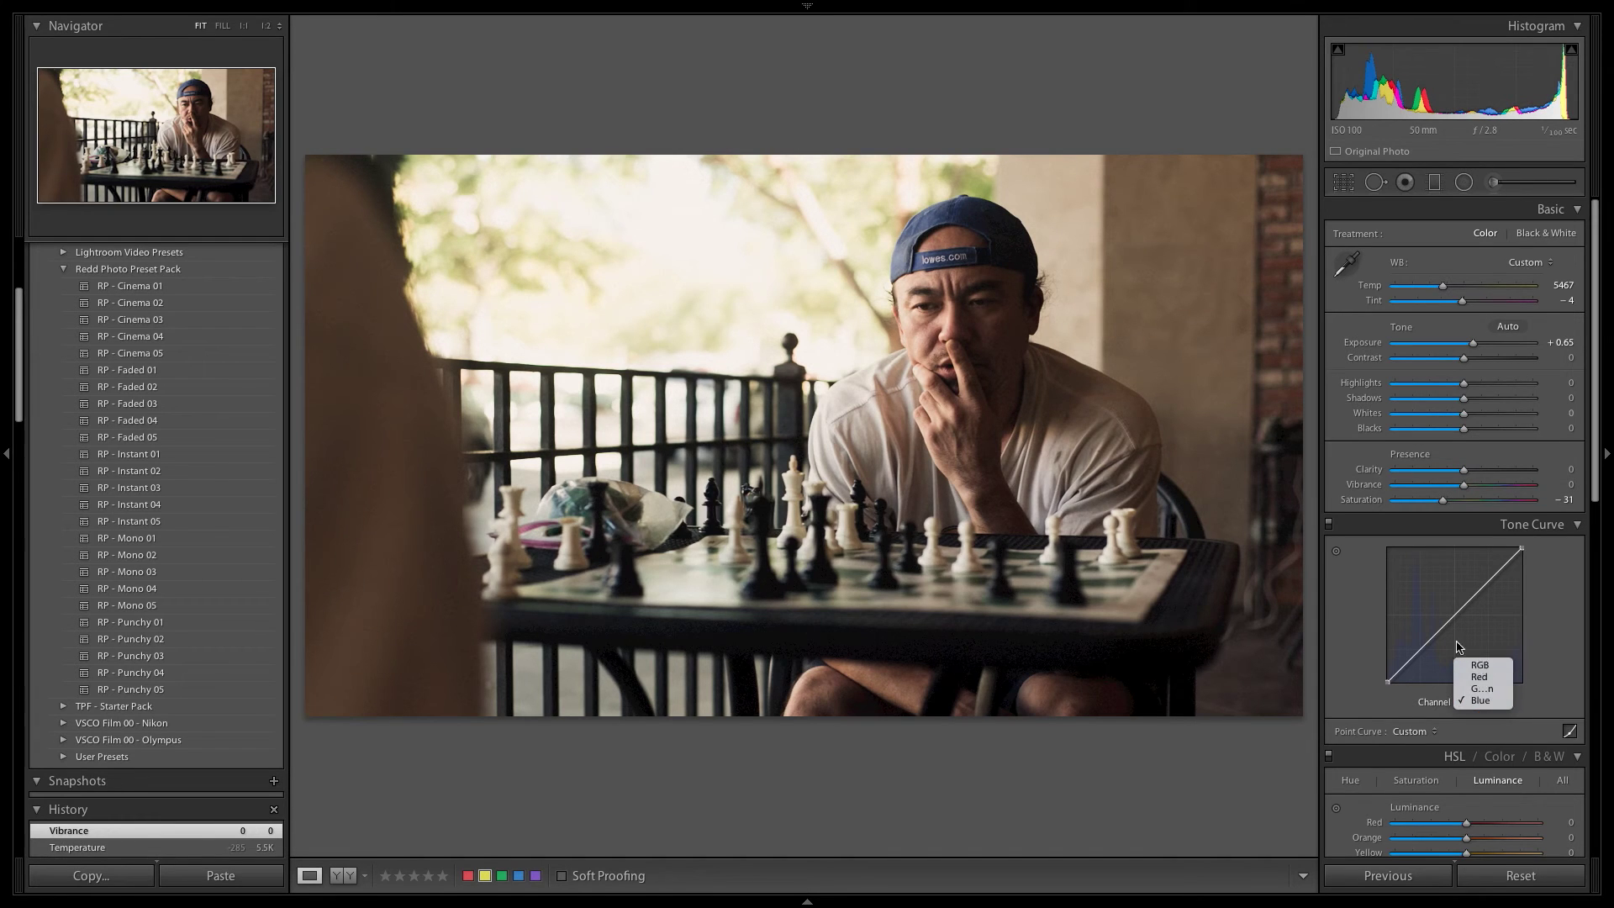
left_click(1480, 665)
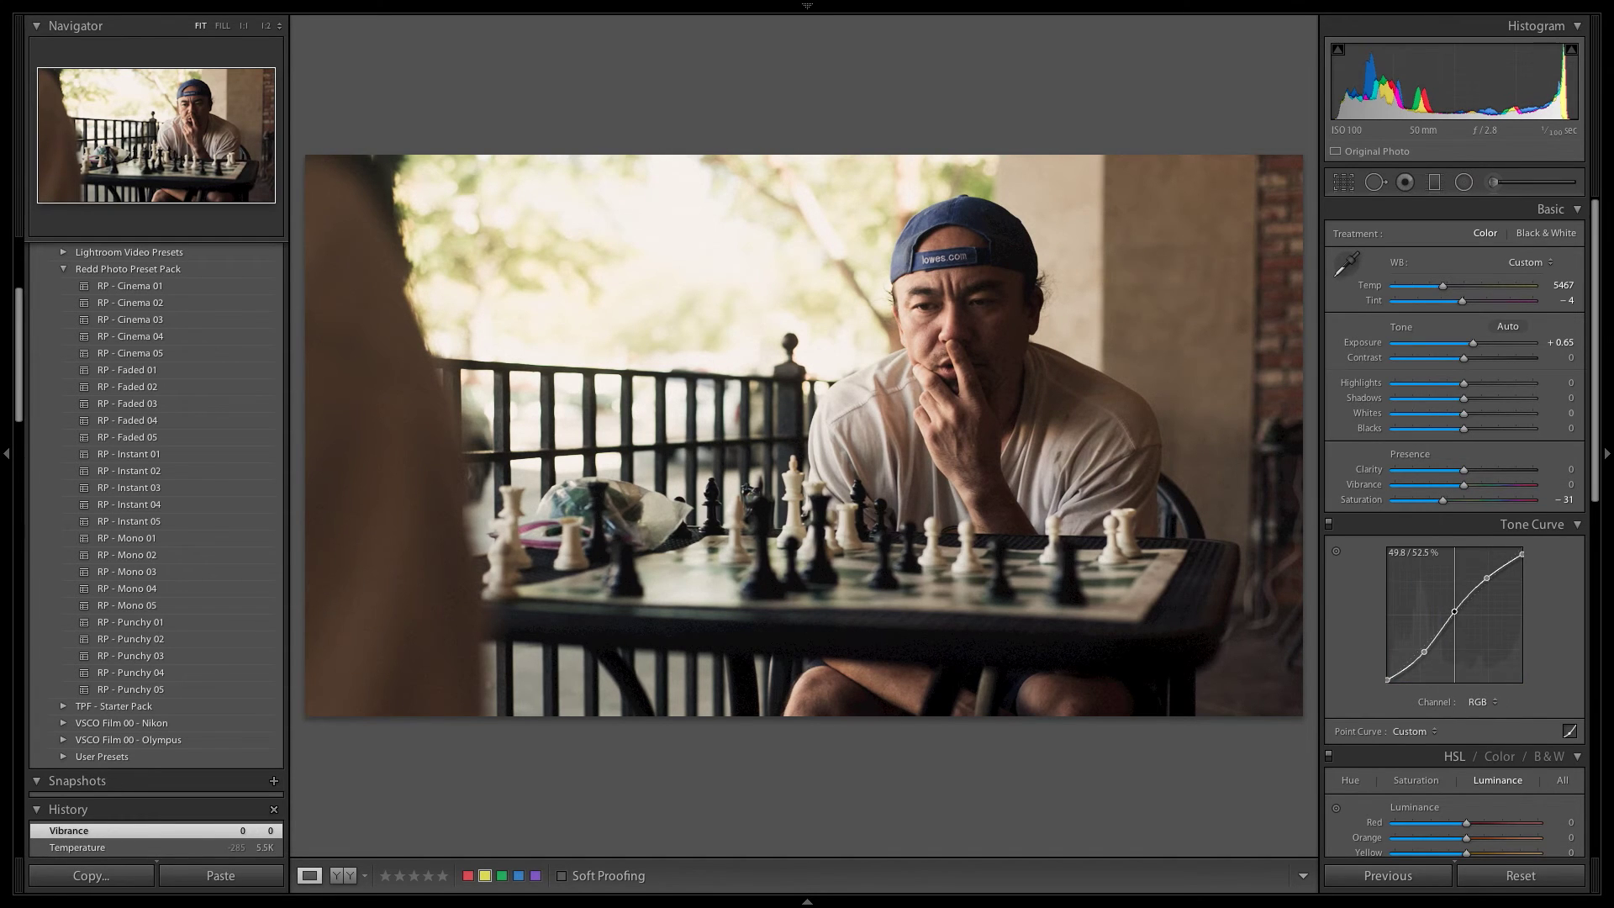
left_click(1487, 578)
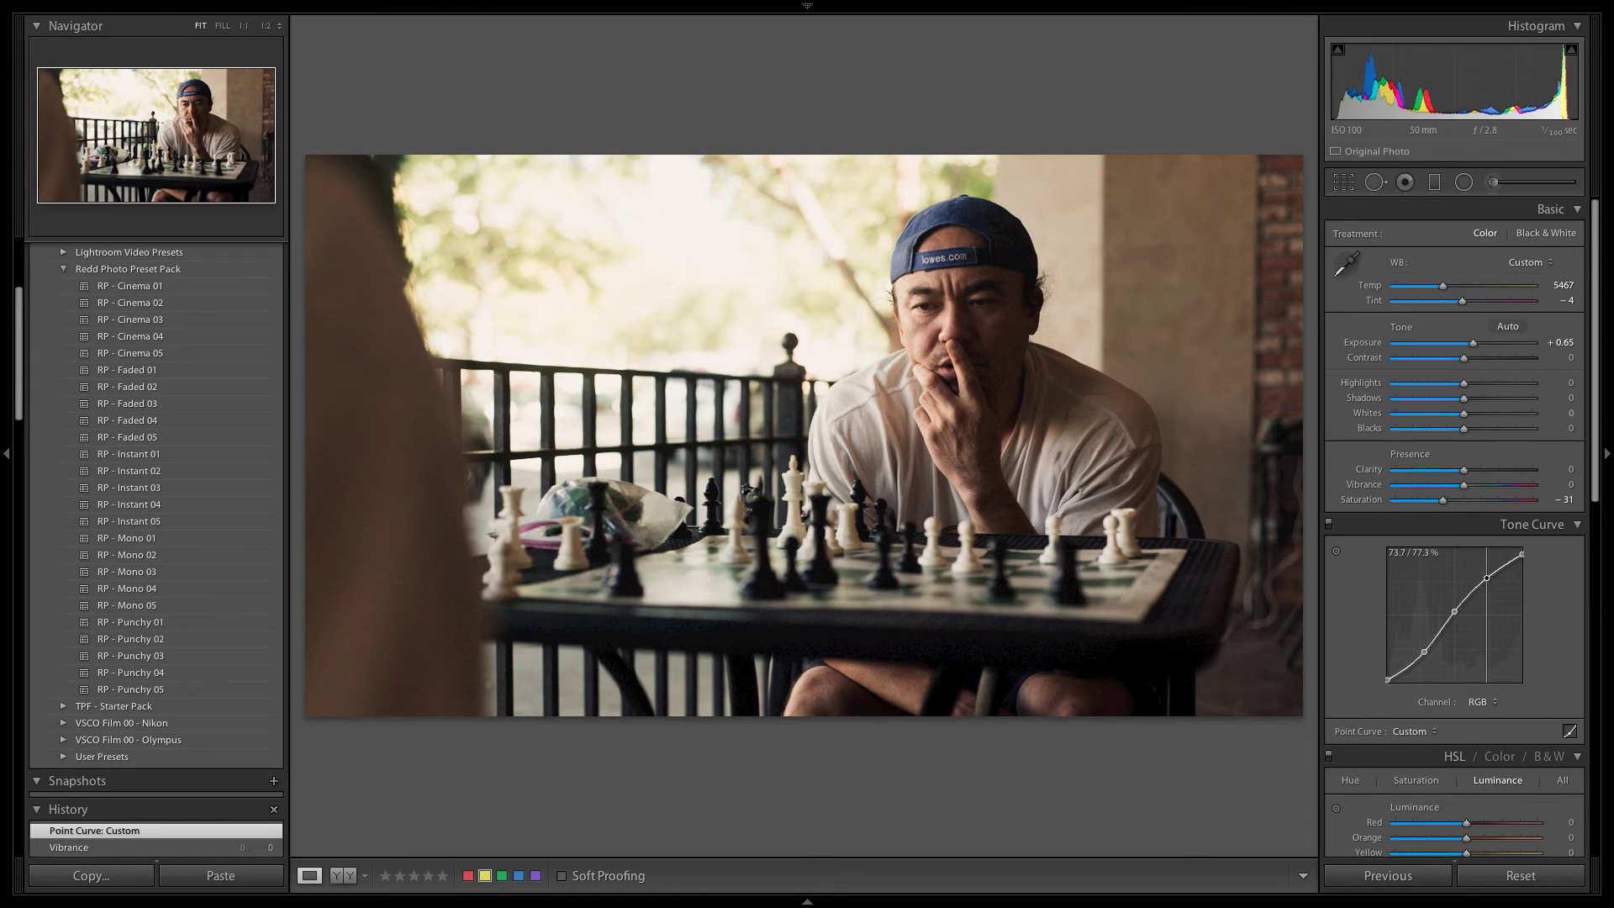
left_click_drag(1522, 554, 1522, 559)
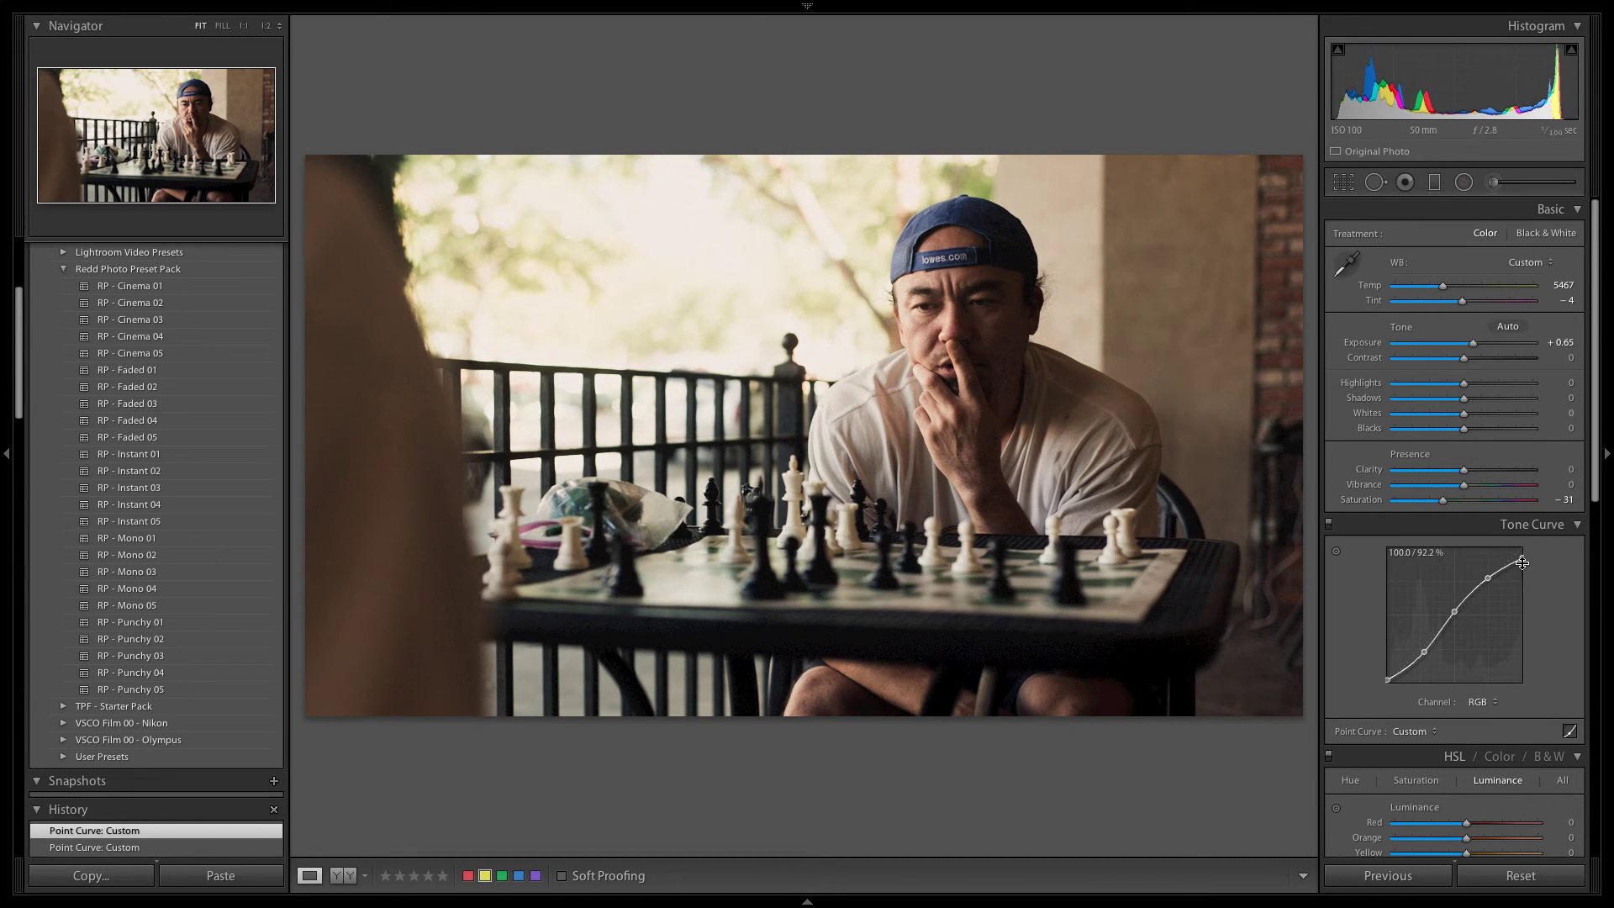
left_click(1424, 651)
left_click_drag(1423, 651, 1425, 650)
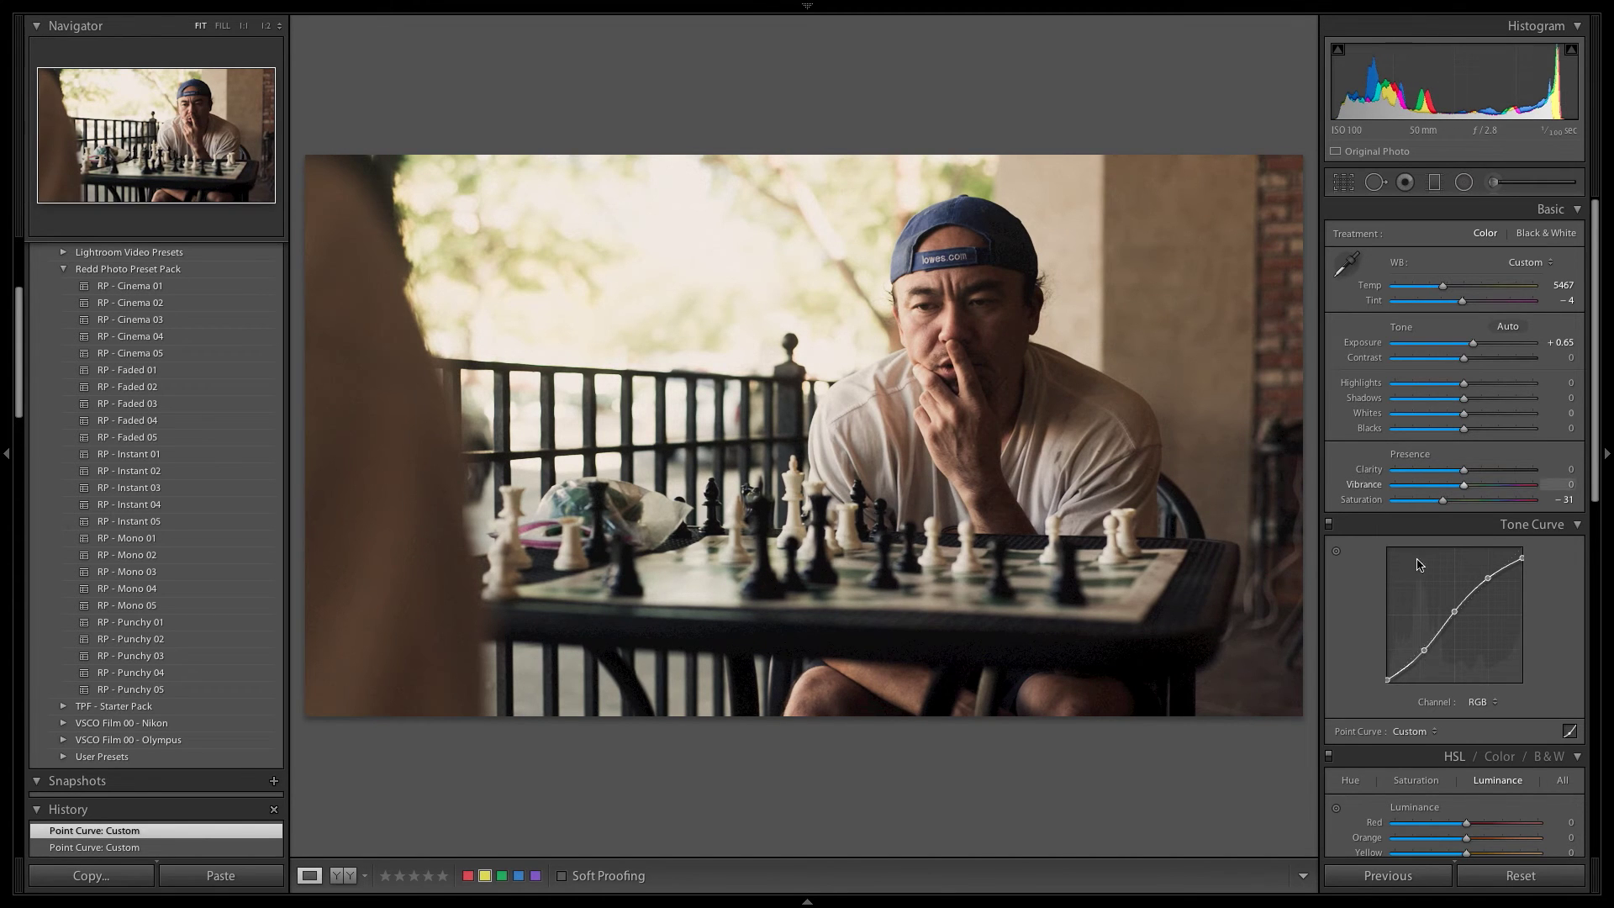
Step: Reduce the yellow saturation to -13 in the HSL adjustments
scroll(1450, 555, "down", 3)
left_click(1417, 504)
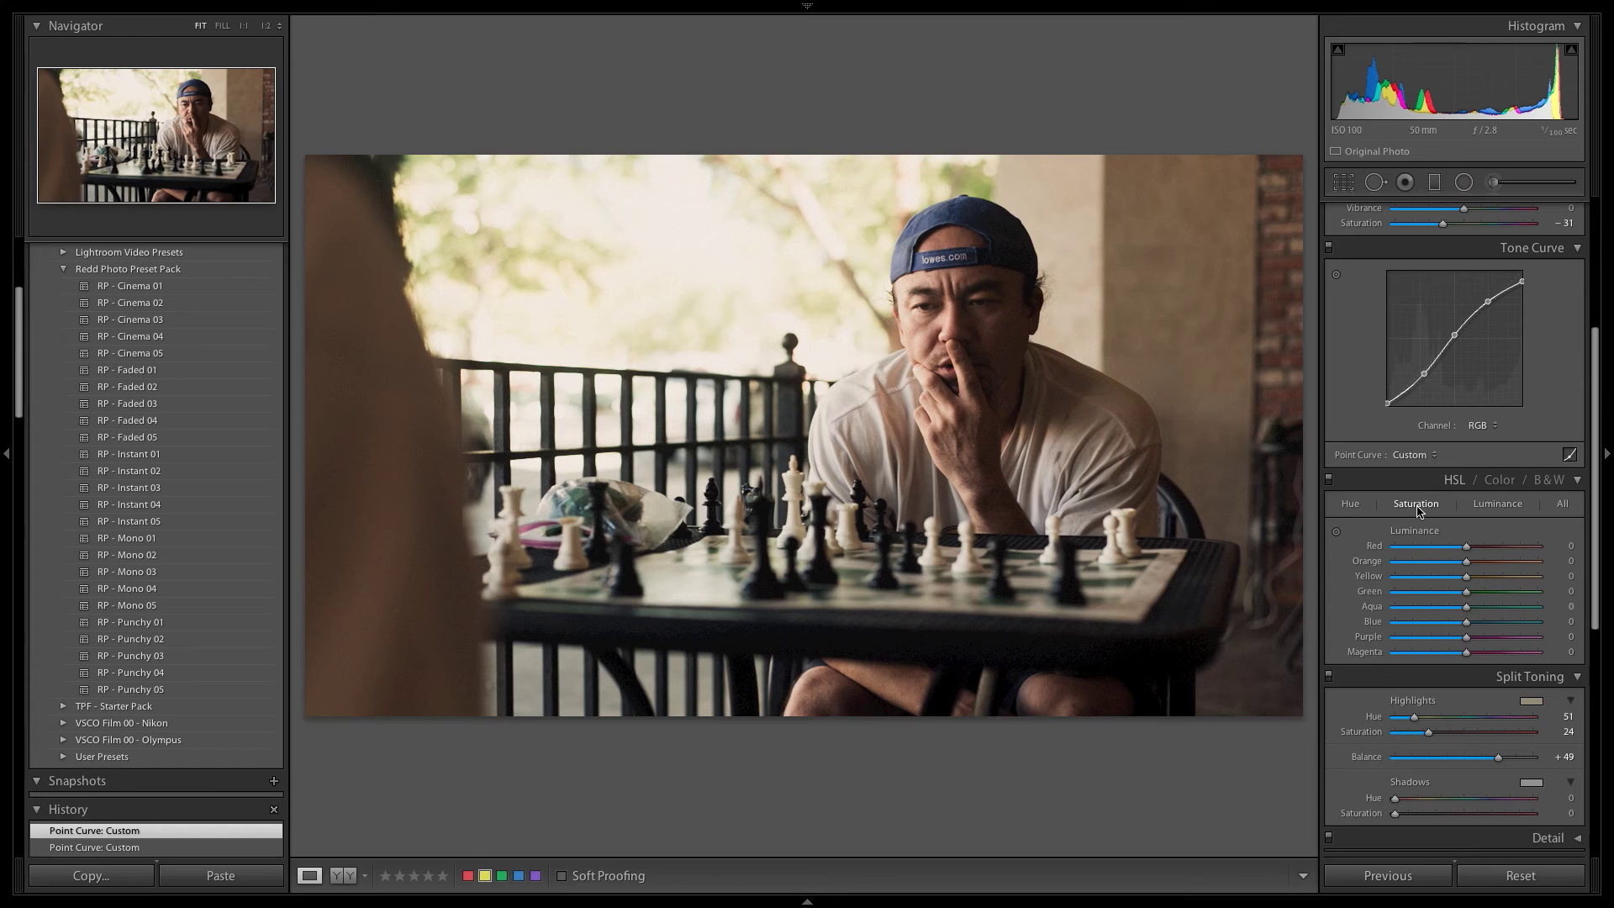
left_click_drag(1467, 561, 1456, 564)
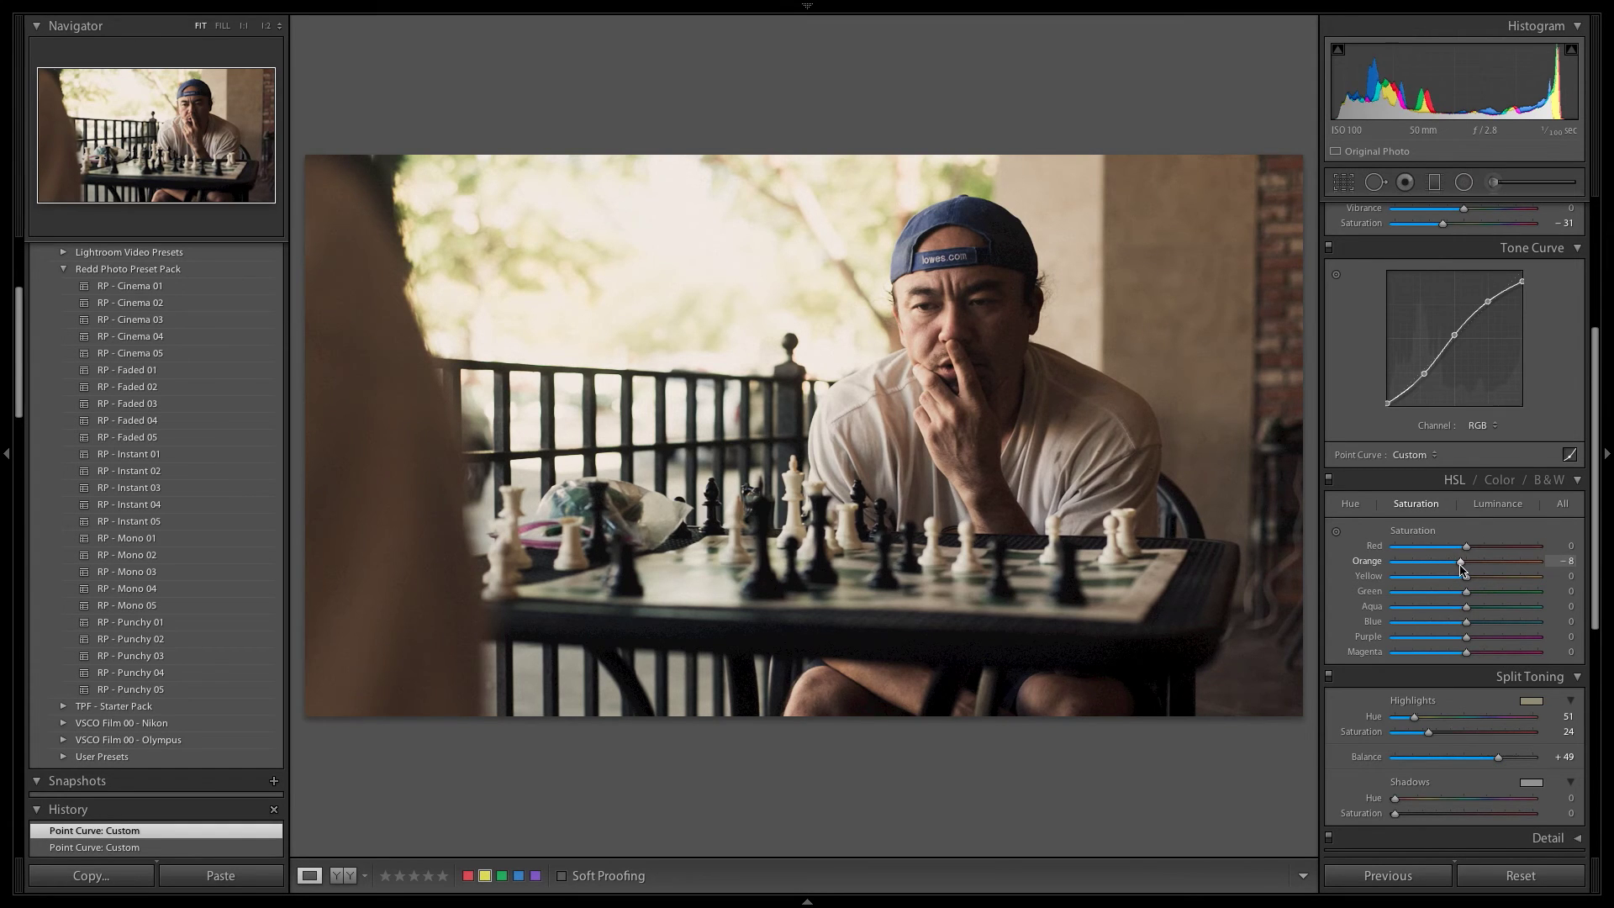
key("ctrl+z")
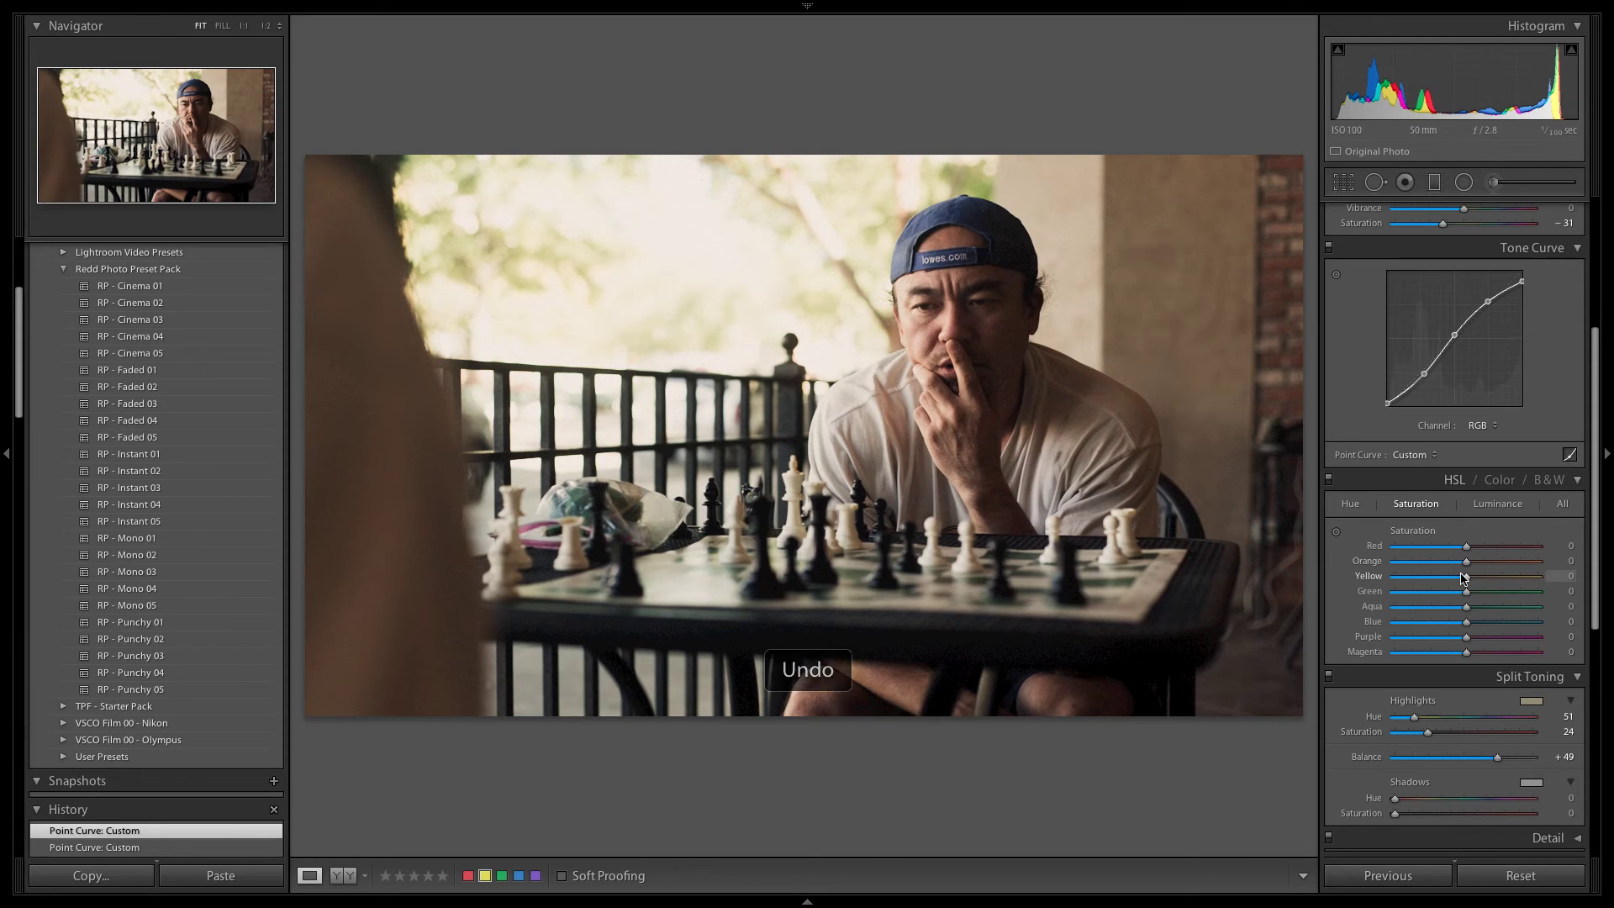
left_click_drag(1464, 579, 1459, 580)
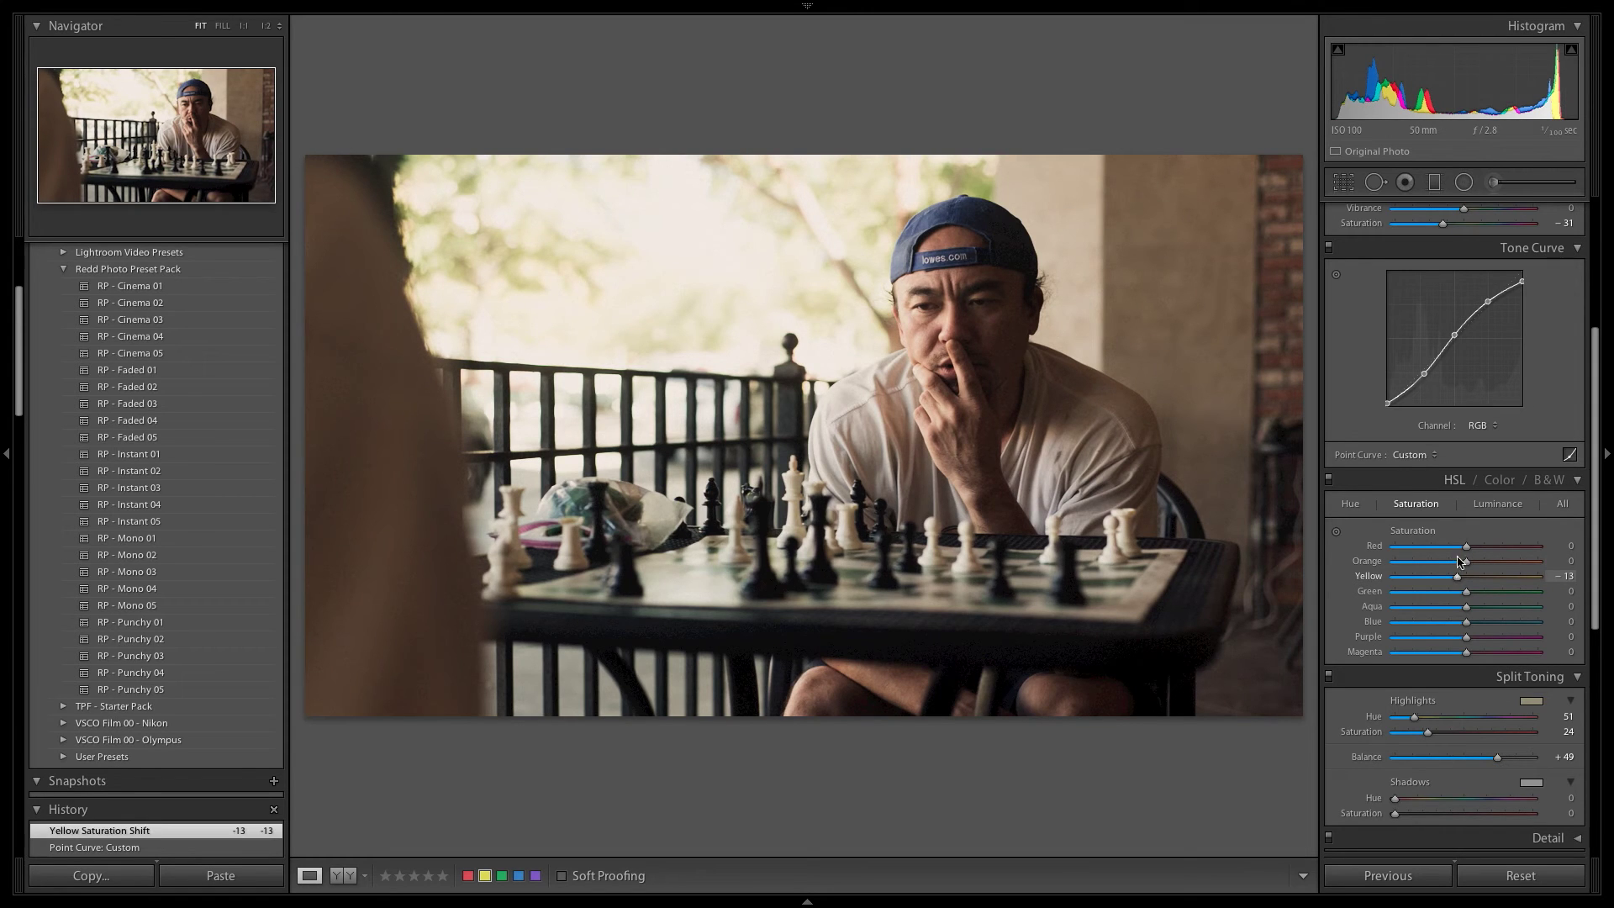
Step: Darken the yellow luminance to -13 and the red luminance to -19
left_click(1493, 504)
left_click_drag(1466, 577, 1458, 580)
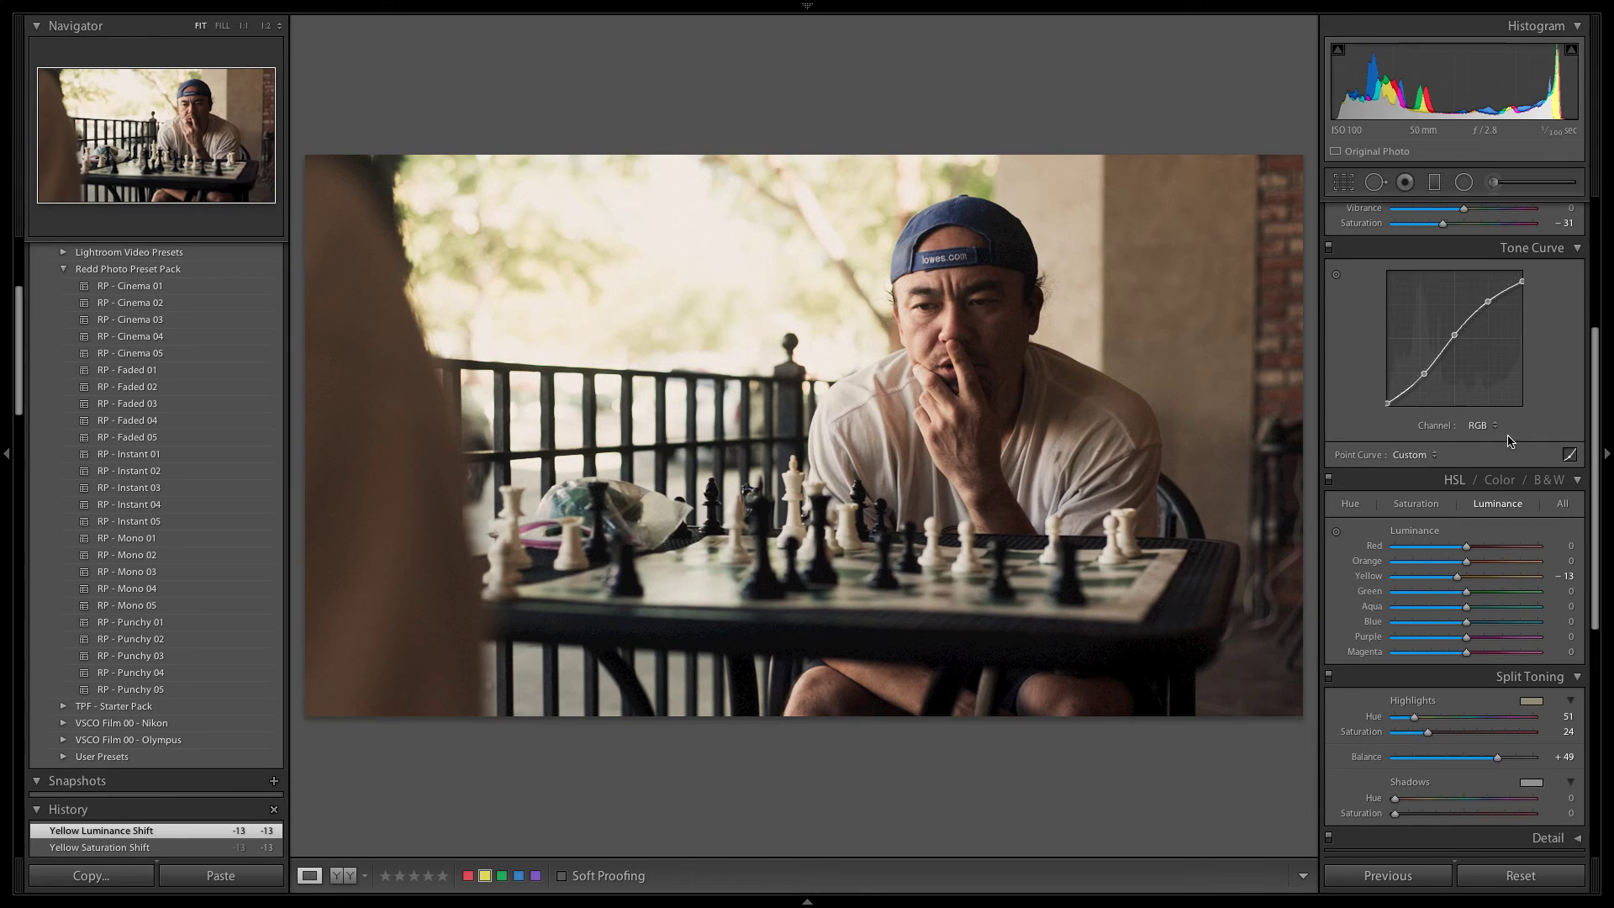
left_click_drag(1468, 547, 1455, 548)
Step: Try lowering the exposure to +0.60 and review the remaining adjustments
scroll(1479, 605, "up", 4)
scroll(1495, 683, "down", 4)
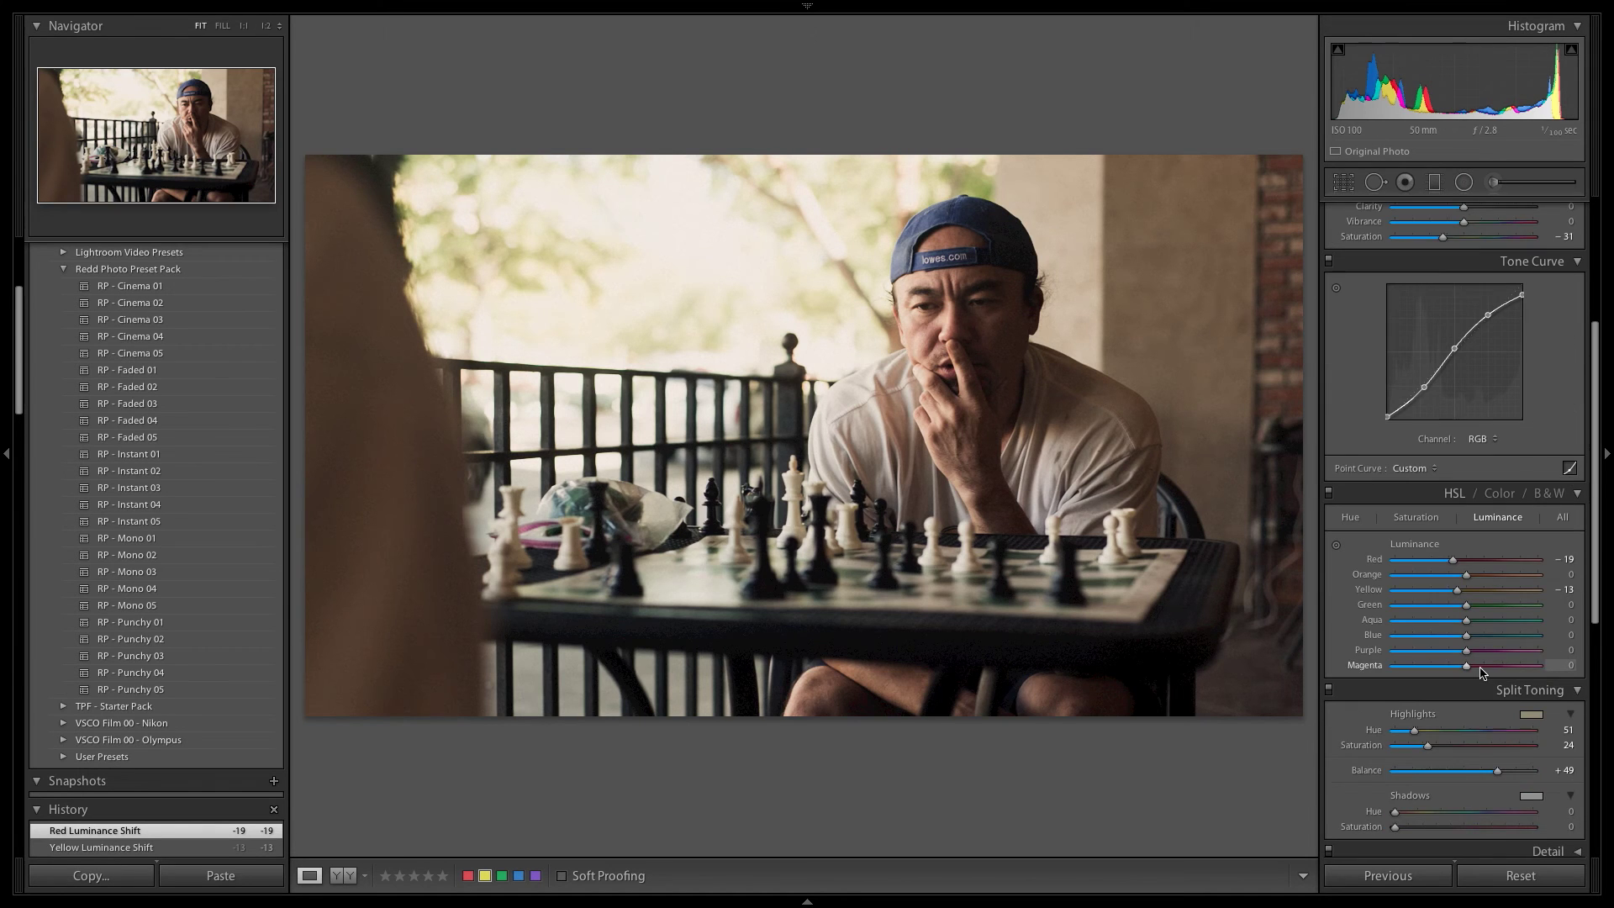
scroll(1437, 681, "up", 4)
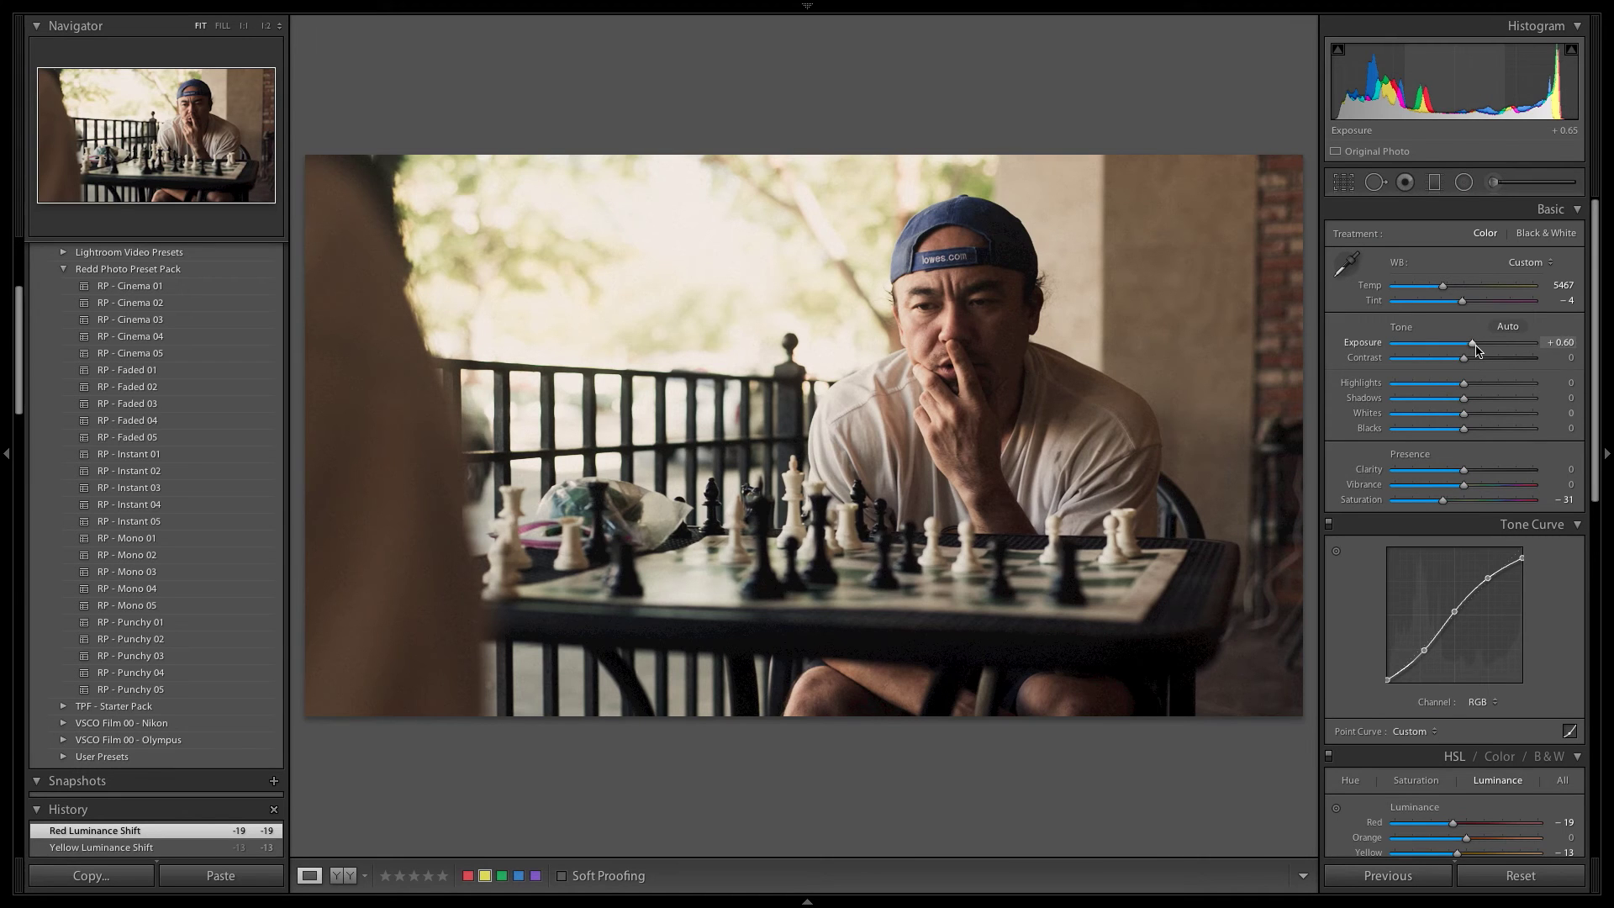
left_click_drag(1477, 350, 1480, 351)
scroll(1503, 412, "down", 12)
scroll(1509, 461, "up", 4)
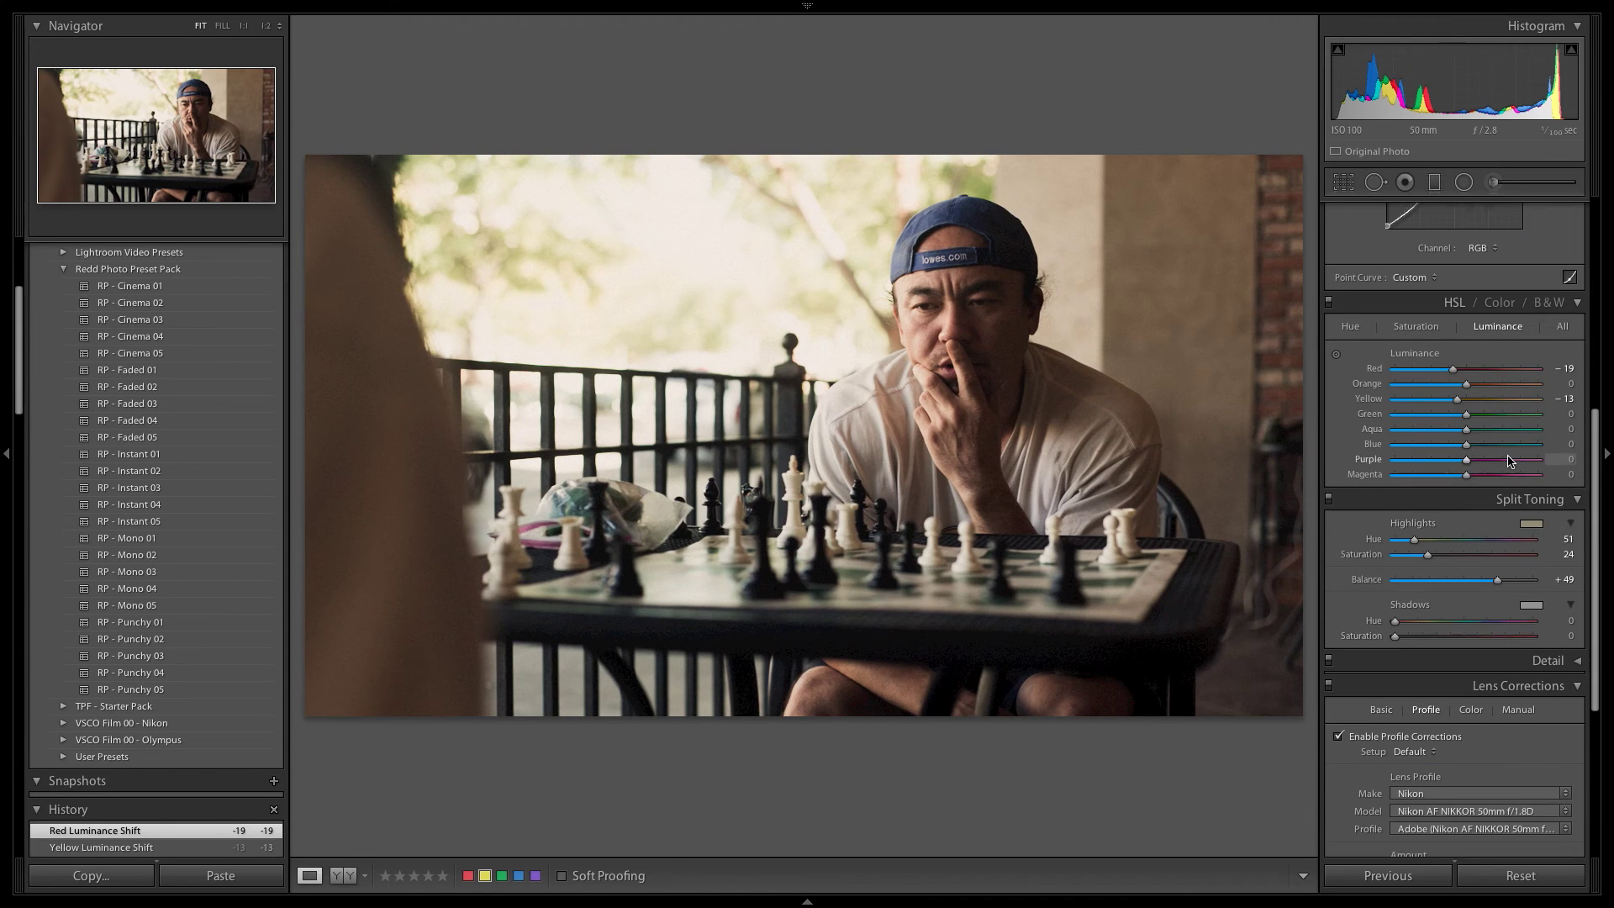
scroll(1505, 472, "up", 3)
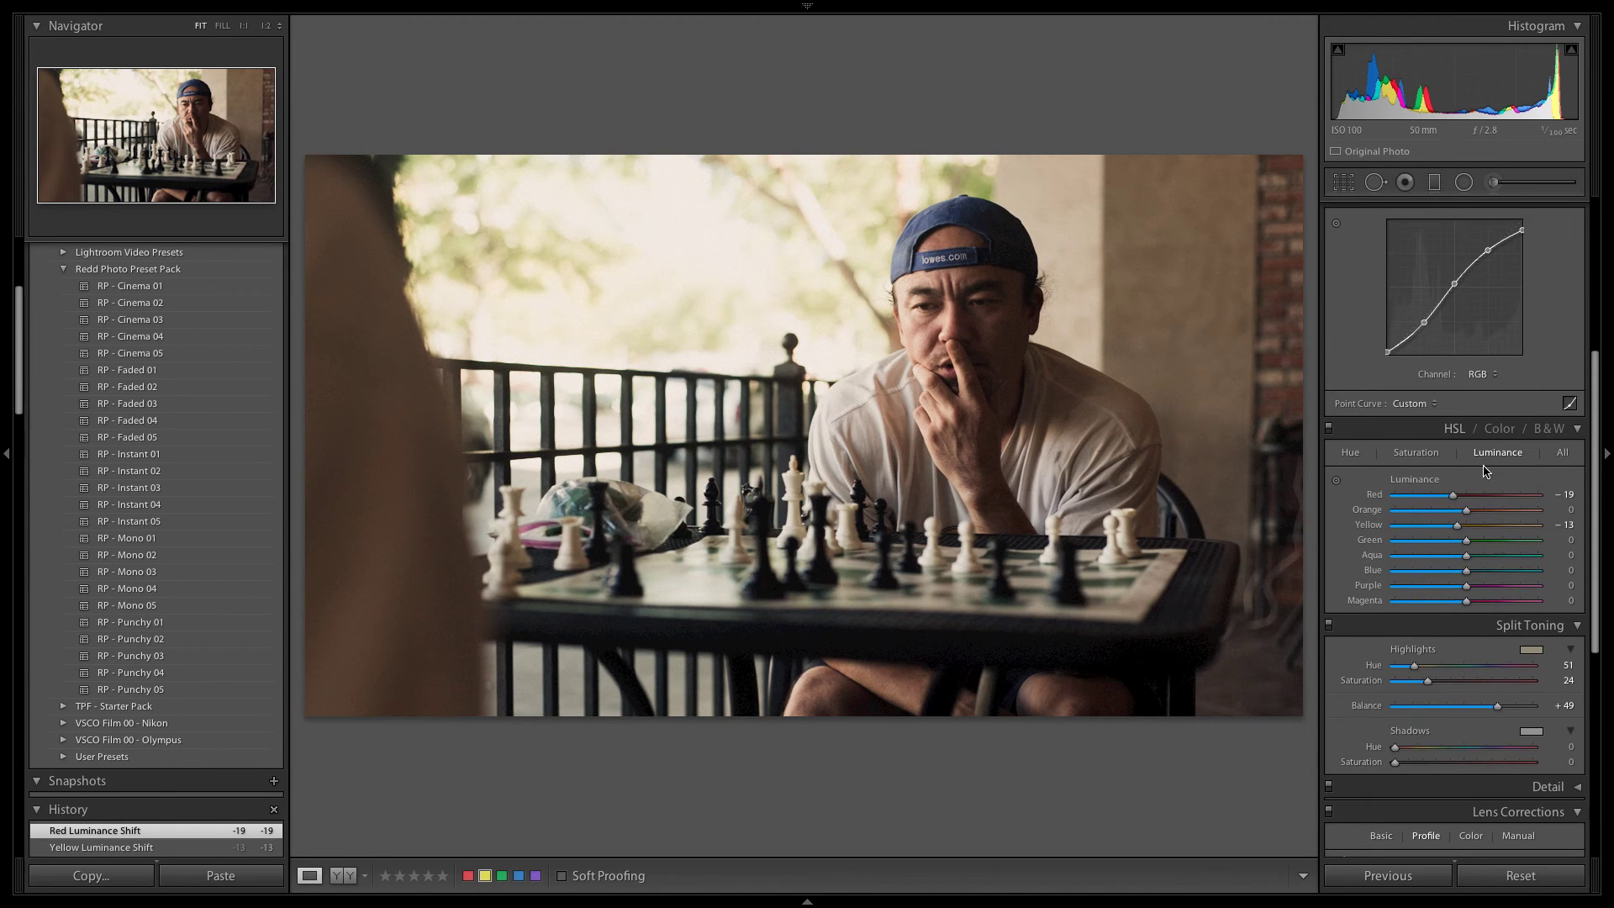
Step: Try further small HSL adjustments, including an orange luminance of -8, and undo them
left_click(1416, 452)
left_click_drag(1466, 495, 1462, 514)
key("ctrl+z")
key("ctrl+z")
key("ctrl+z")
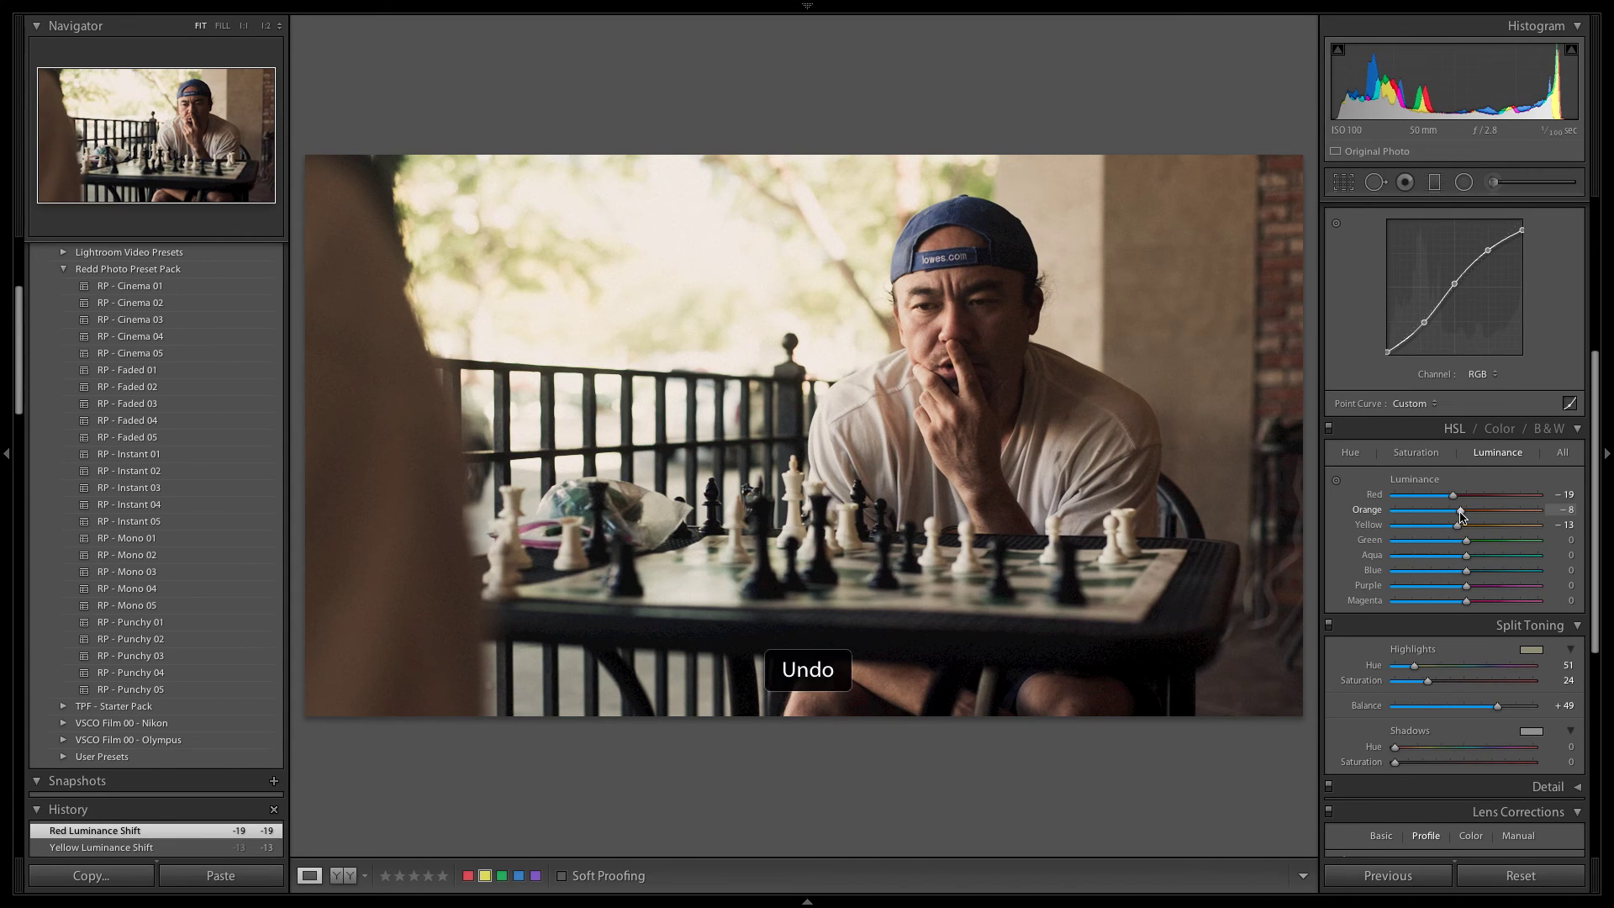
Step: Pull the RGB tone curve's white point down slightly further
scroll(1472, 517, "up", 5)
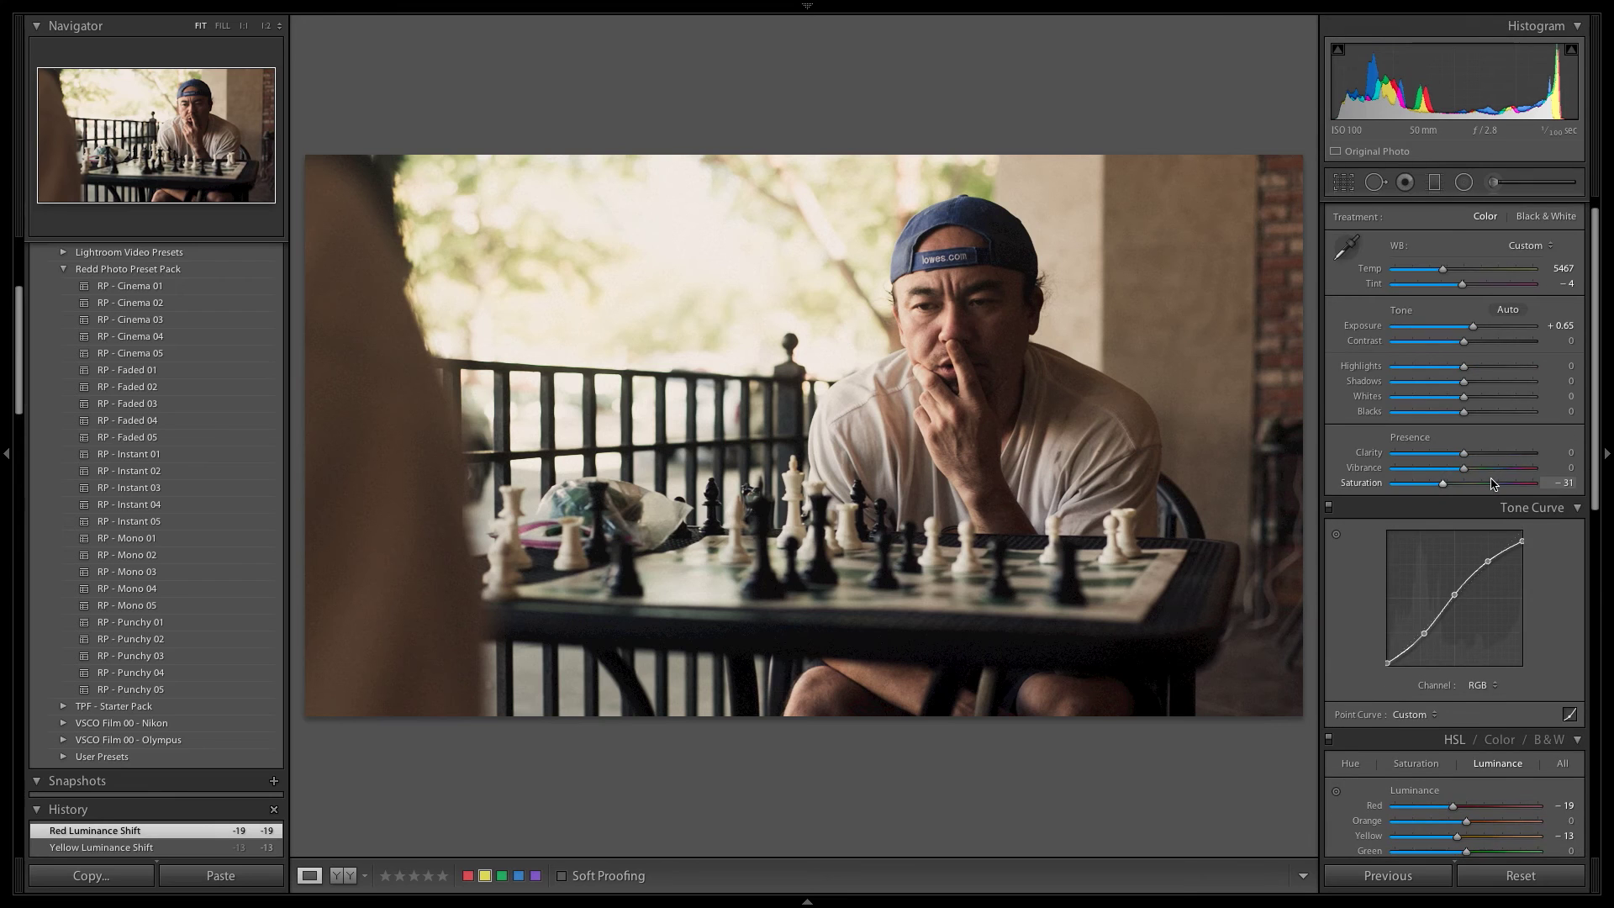
left_click(1522, 542)
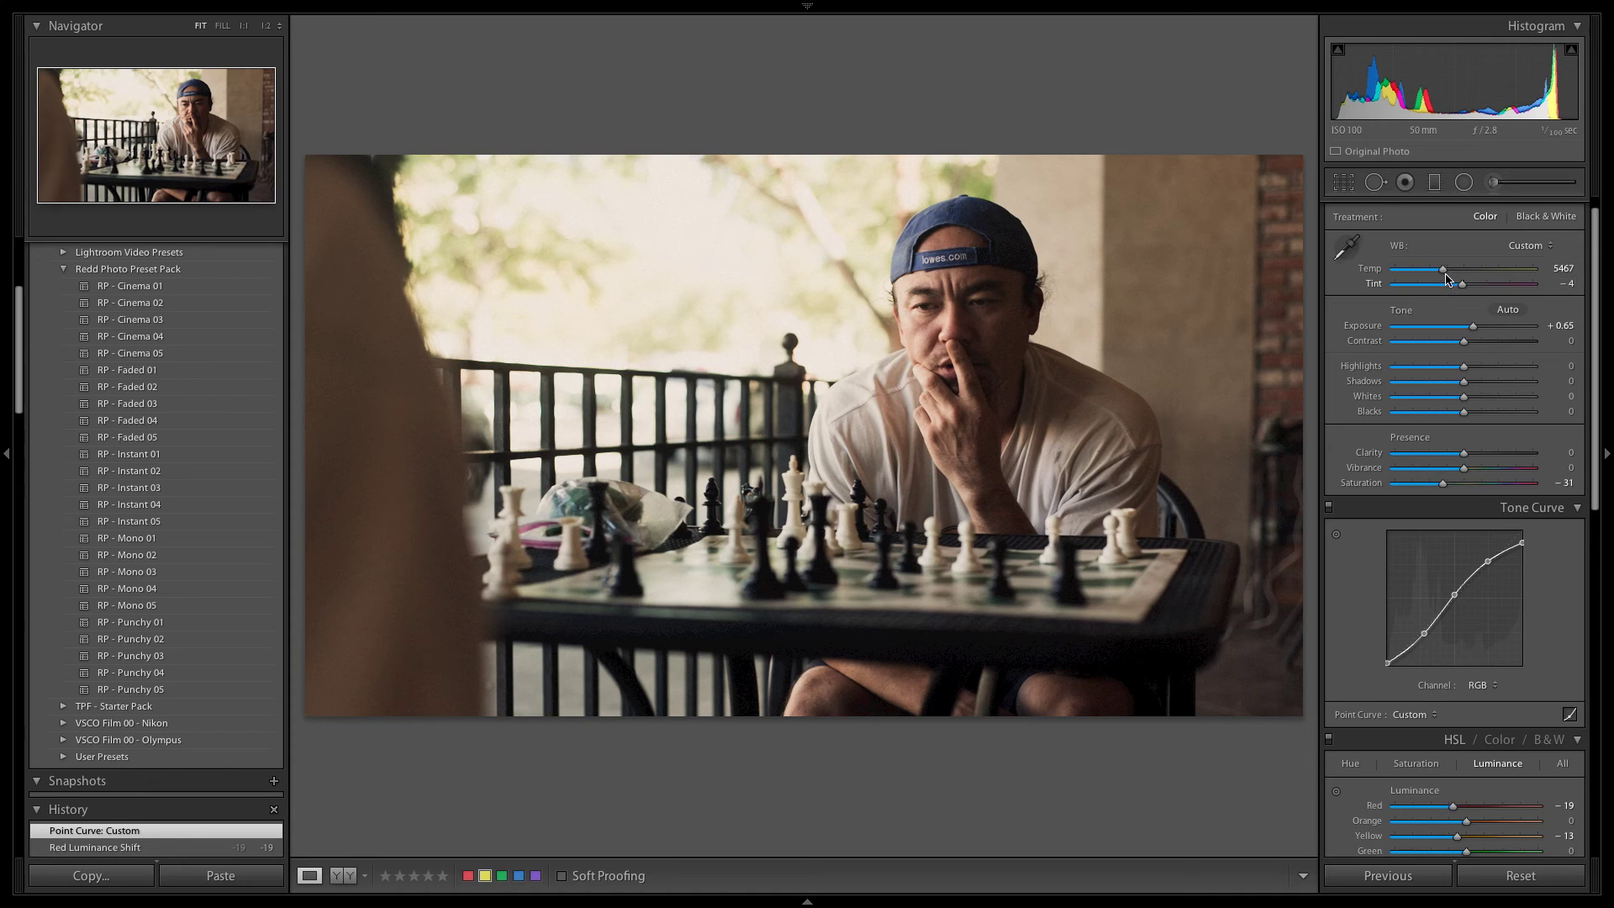
Step: Warm the temperature to 5602 and set the exposure to +0.60
left_click_drag(1443, 270, 1446, 275)
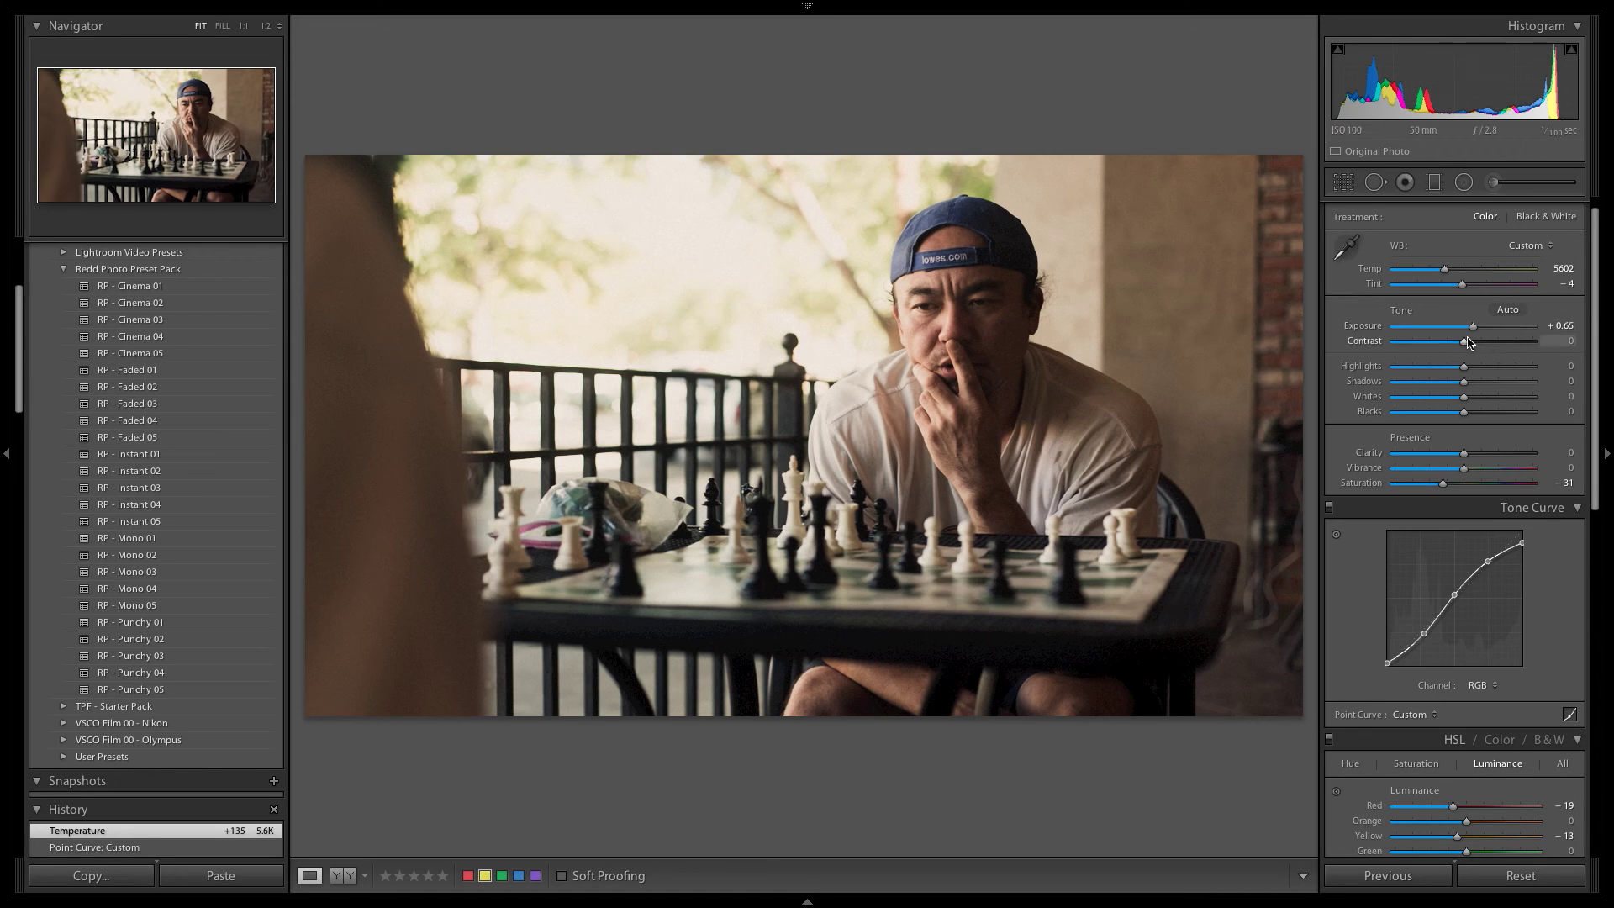
left_click_drag(1475, 329, 1473, 330)
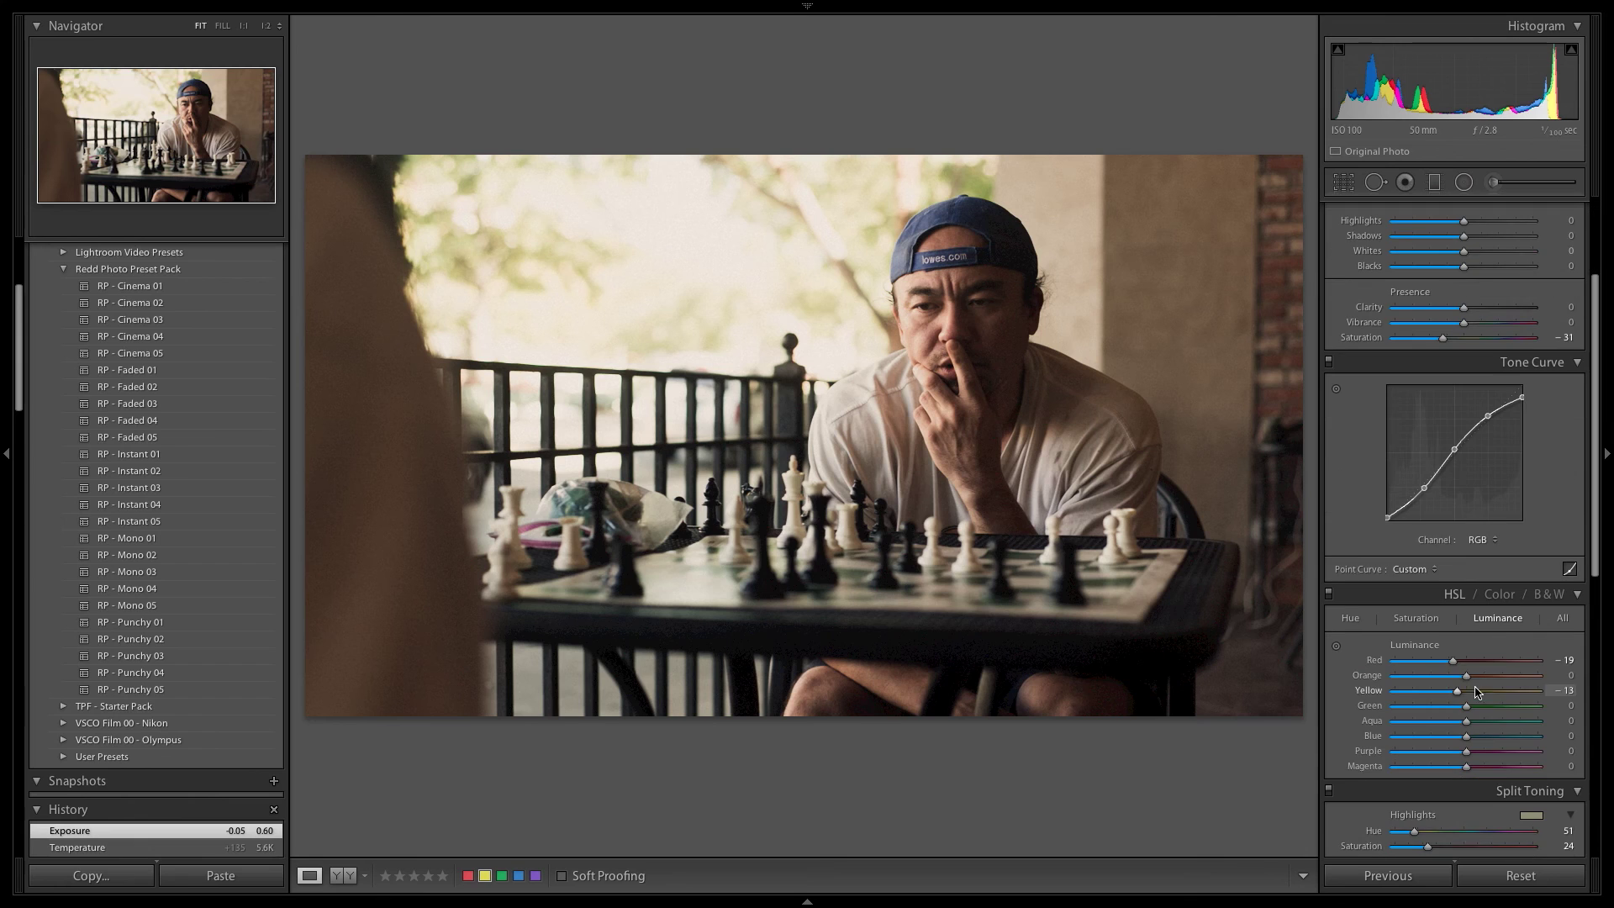
Step: Review the tone curve channels, the HSL luminance and saturation, split toning, lens correction and effects settings
scroll(1473, 692, "down", 3)
left_click(1495, 540)
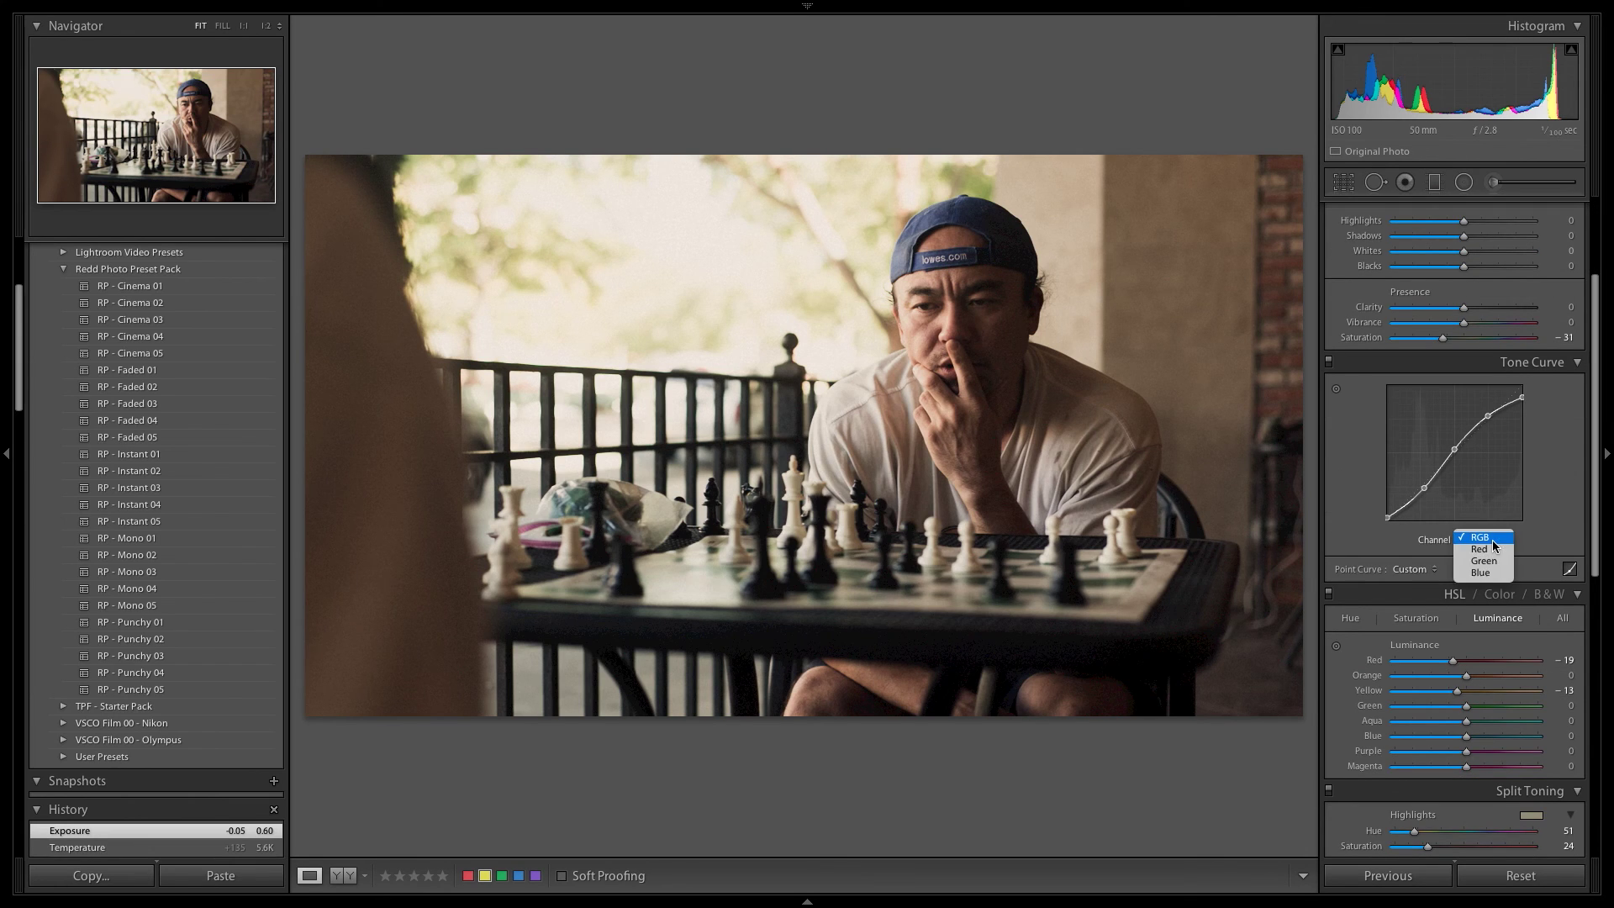
left_click(1478, 535)
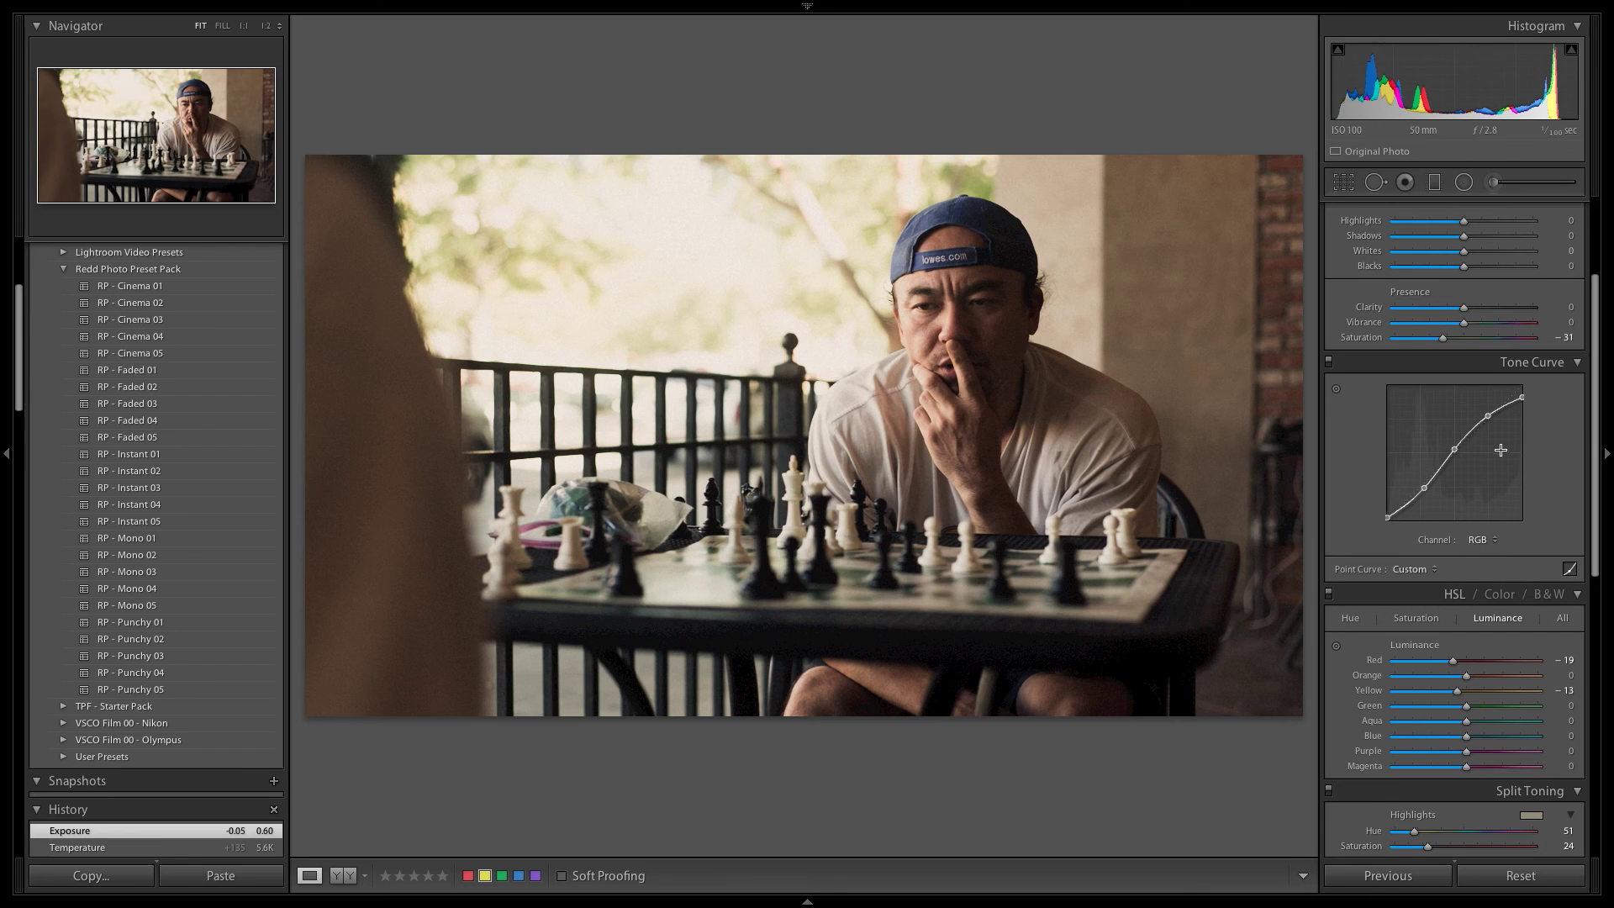
left_click(1488, 540)
left_click(1536, 506)
scroll(1536, 506, "up", 3)
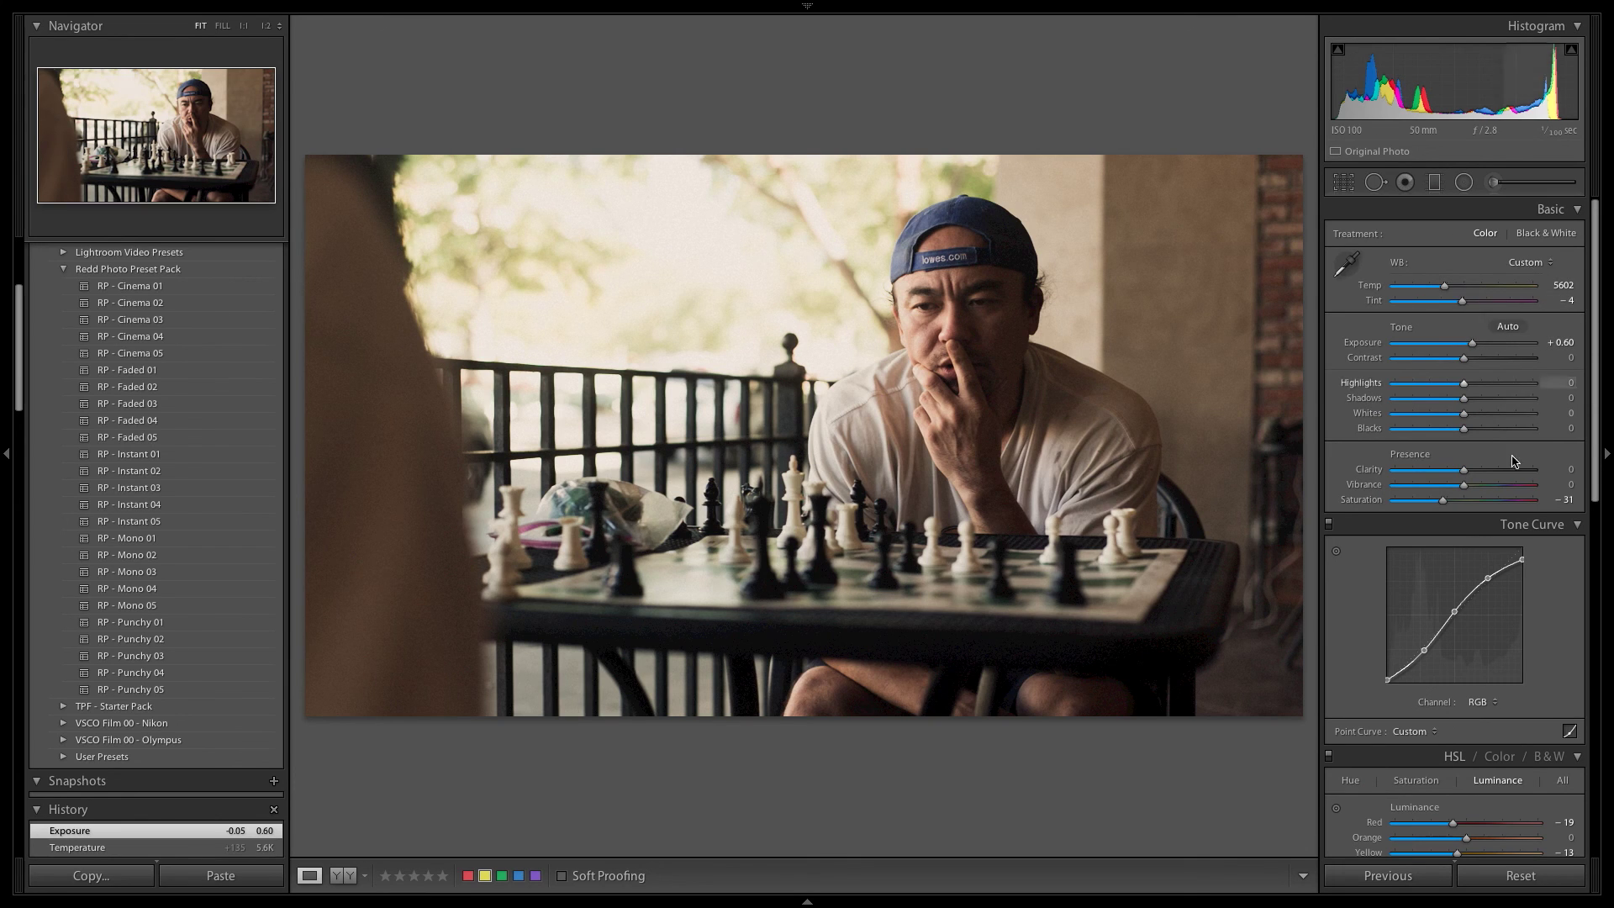
scroll(1468, 504, "down", 4)
scroll(1471, 617, "down", 2)
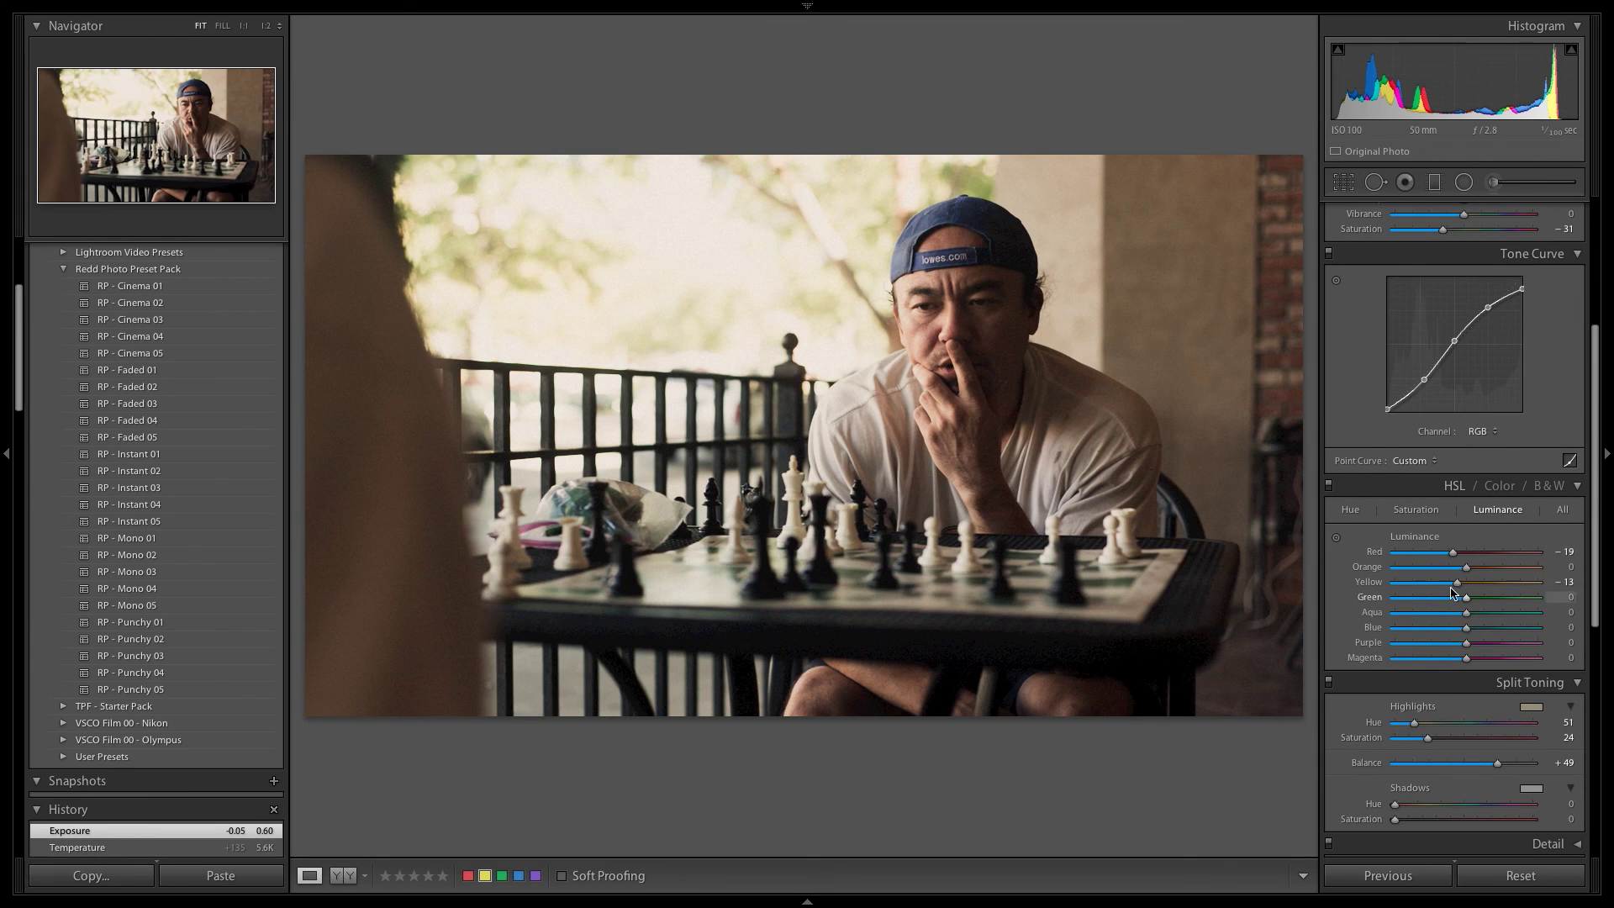
left_click(1419, 511)
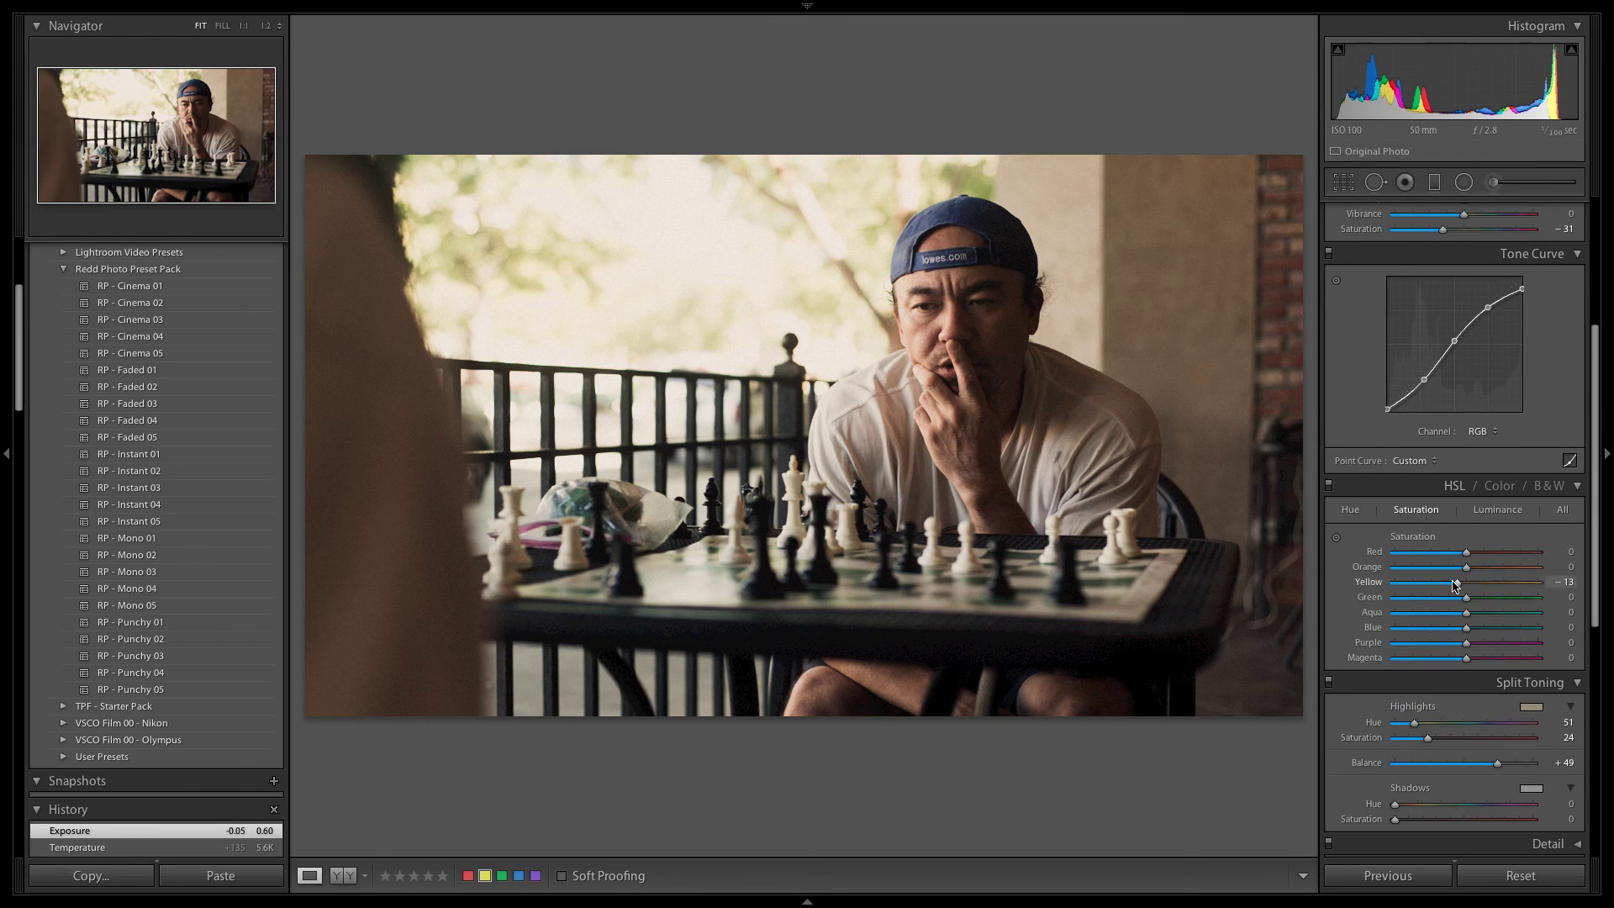
scroll(1457, 589, "down", 2)
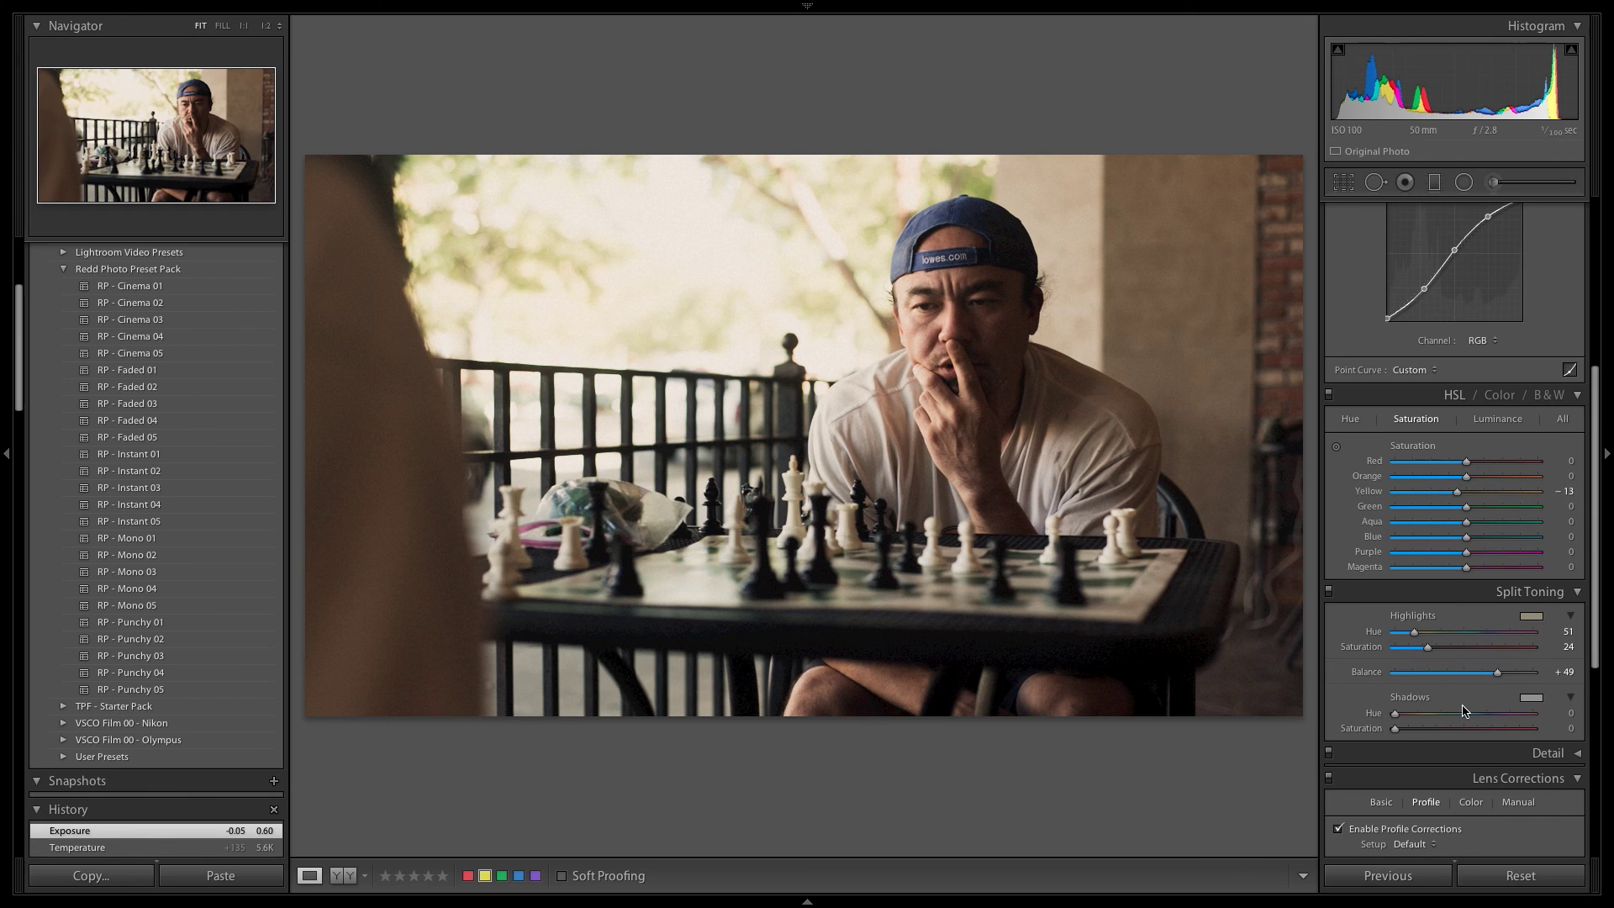
scroll(1453, 600, "down", 2)
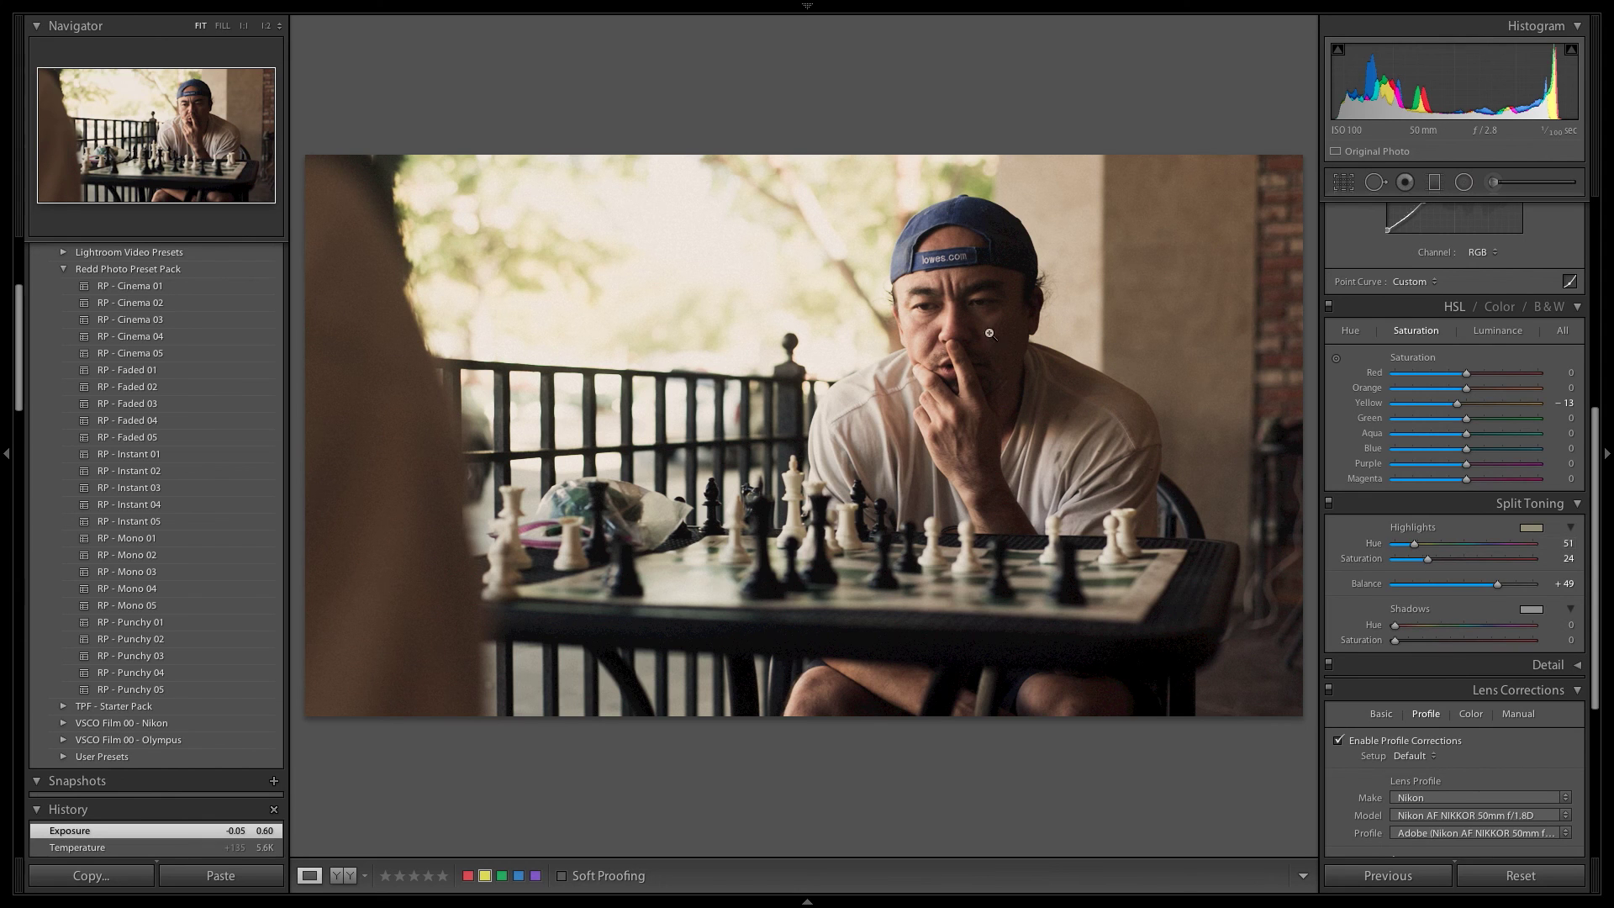
scroll(1485, 782, "down", 7)
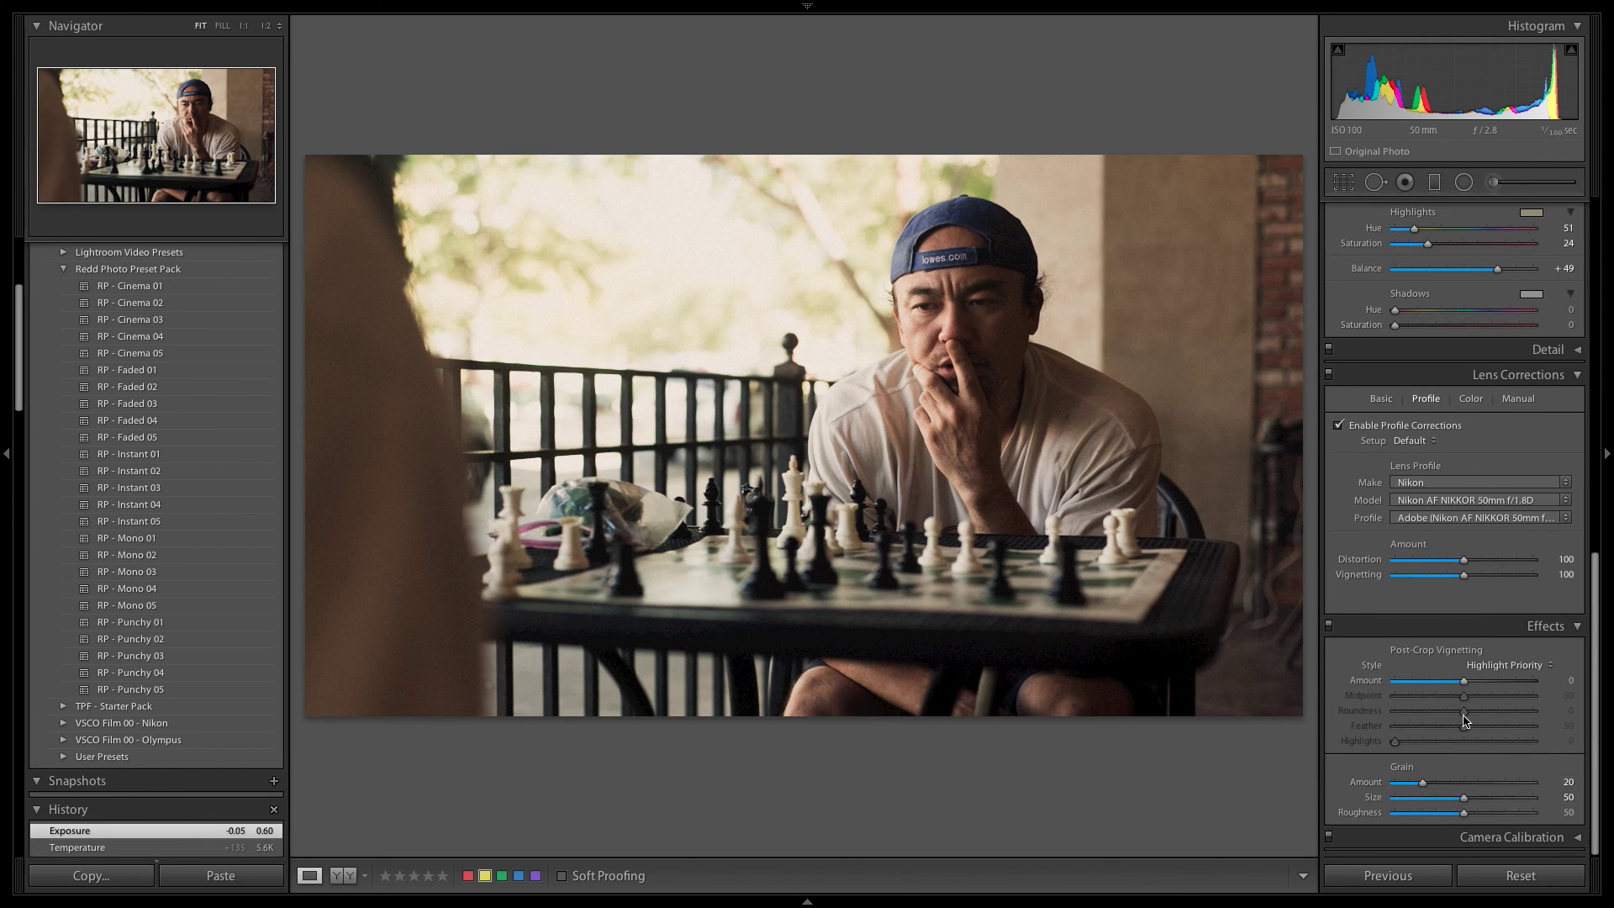
scroll(1471, 724, "up", 5)
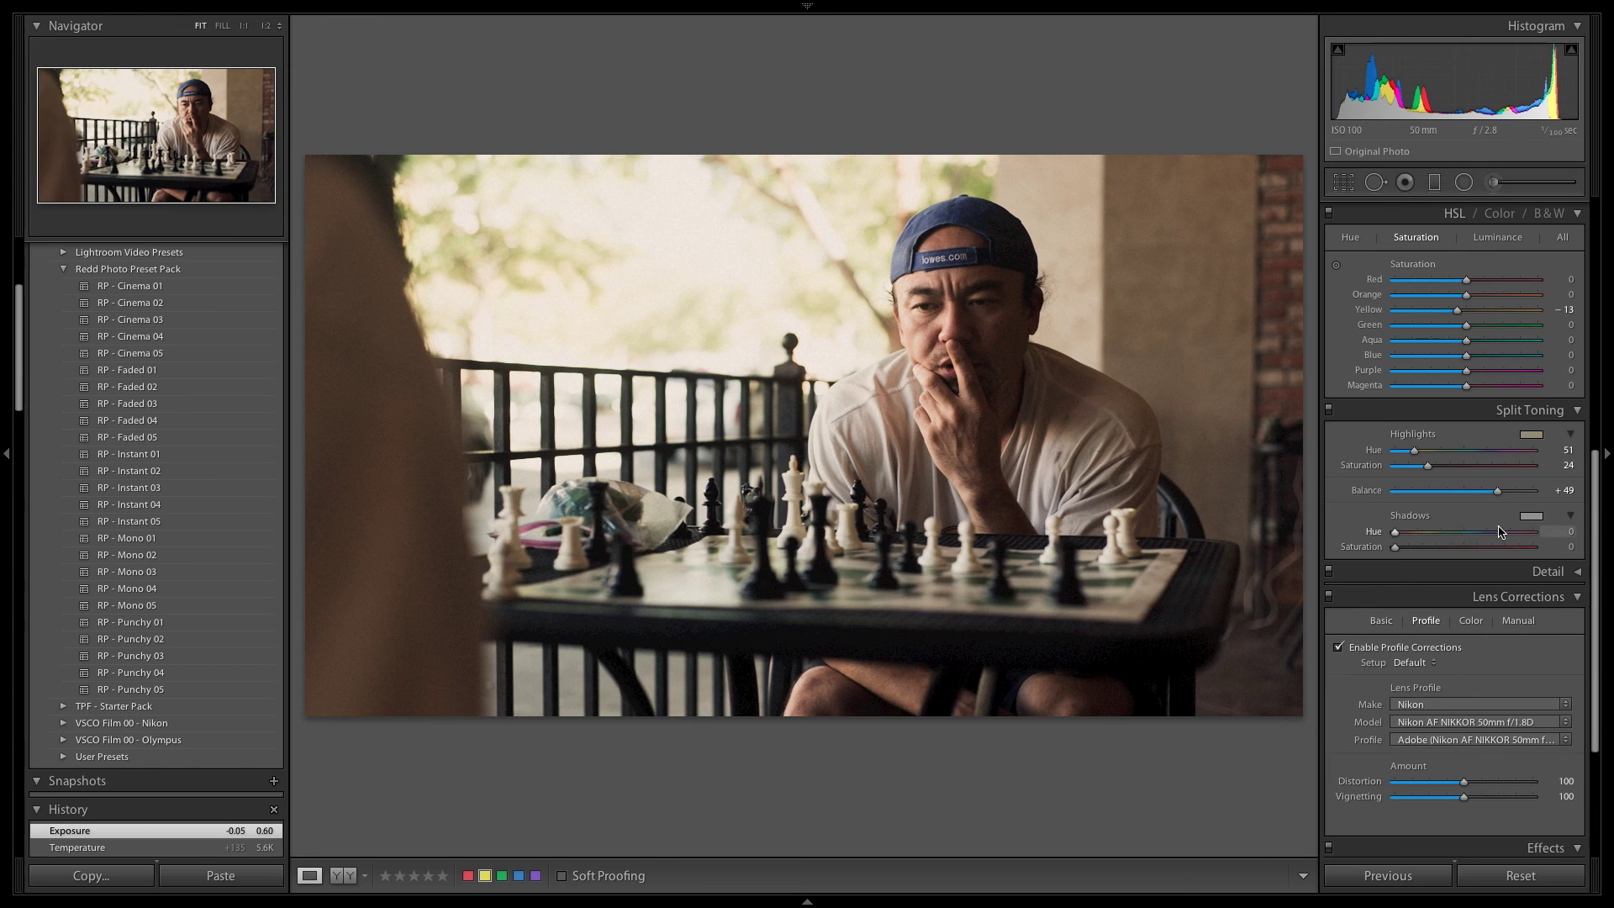
Step: Lower the photo's exposure slightly to +0.55
scroll(1507, 496, "up", 12)
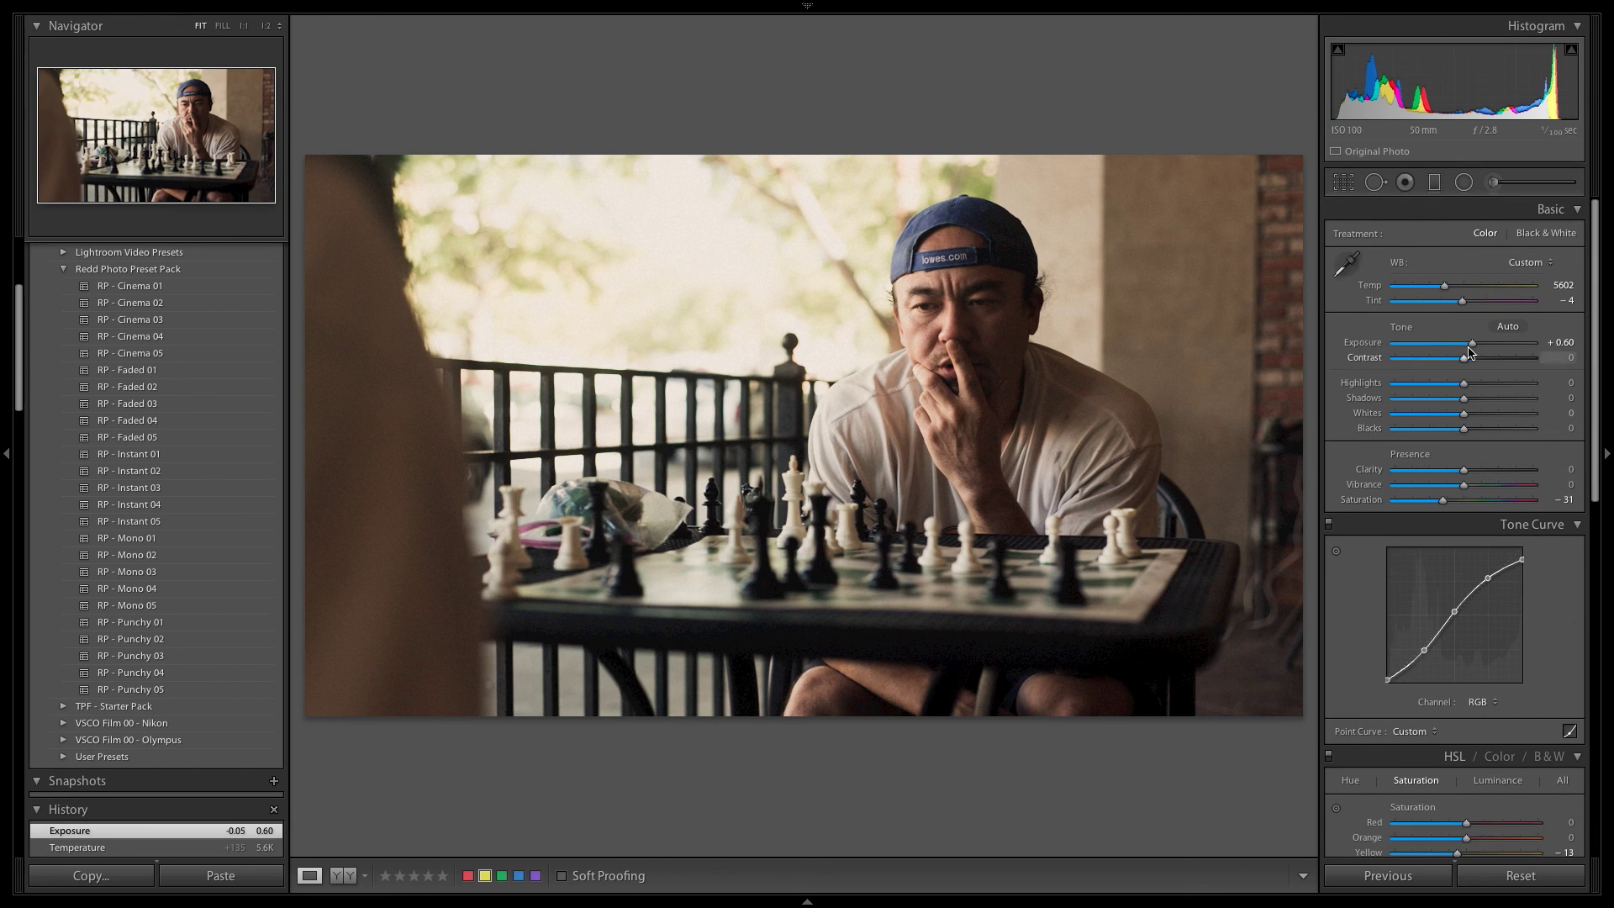
left_click_drag(1472, 347, 1472, 347)
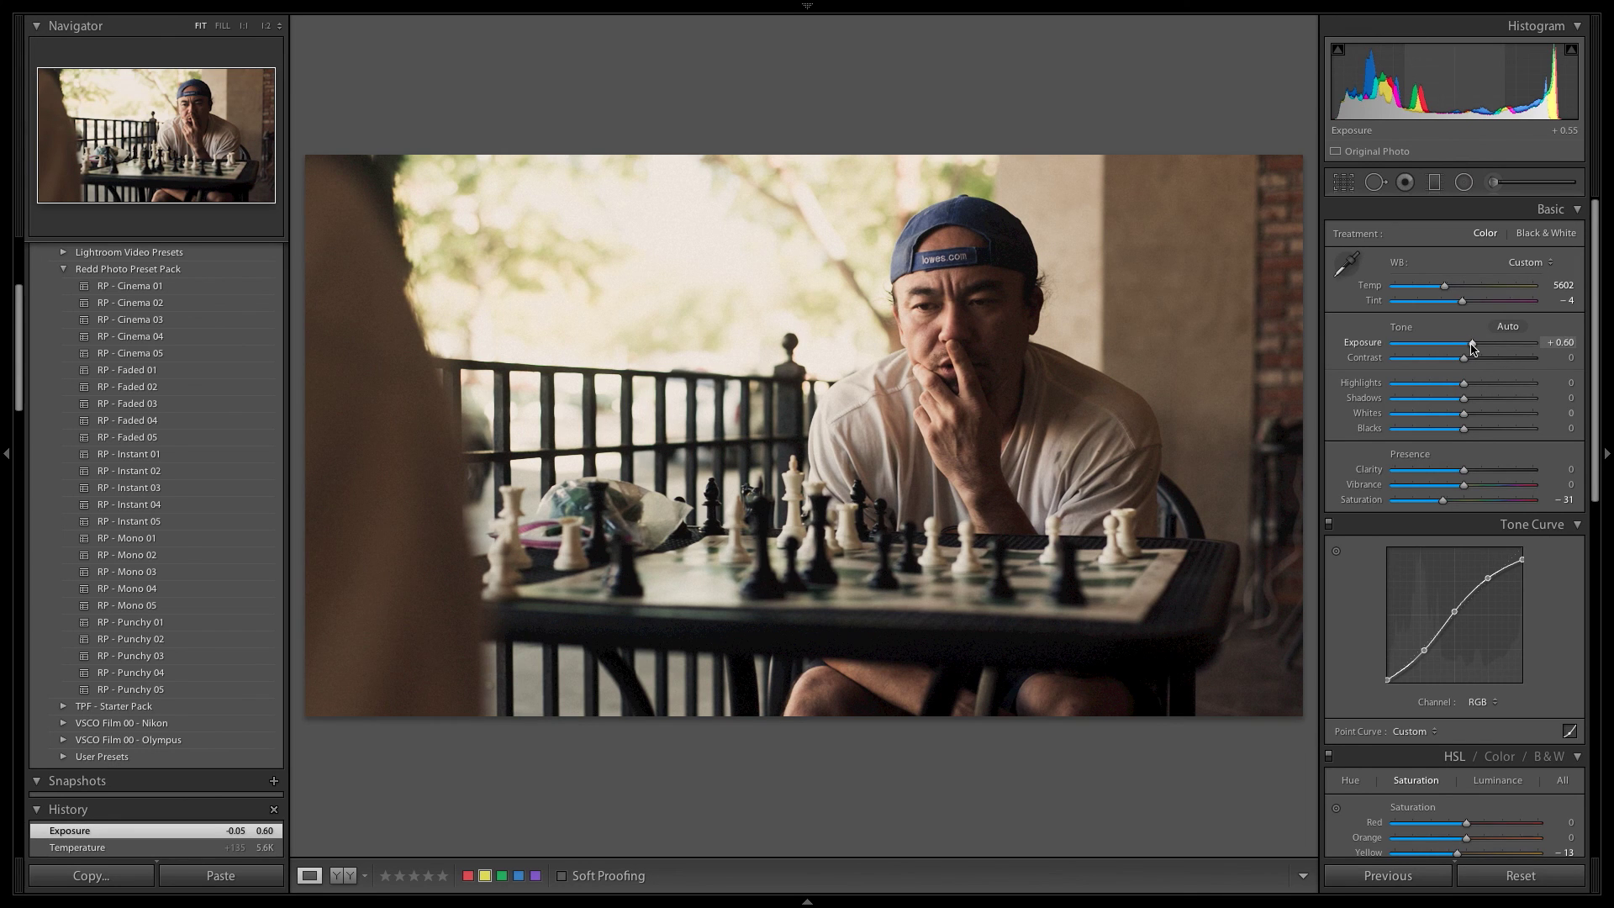
left_click_drag(1471, 348, 1471, 347)
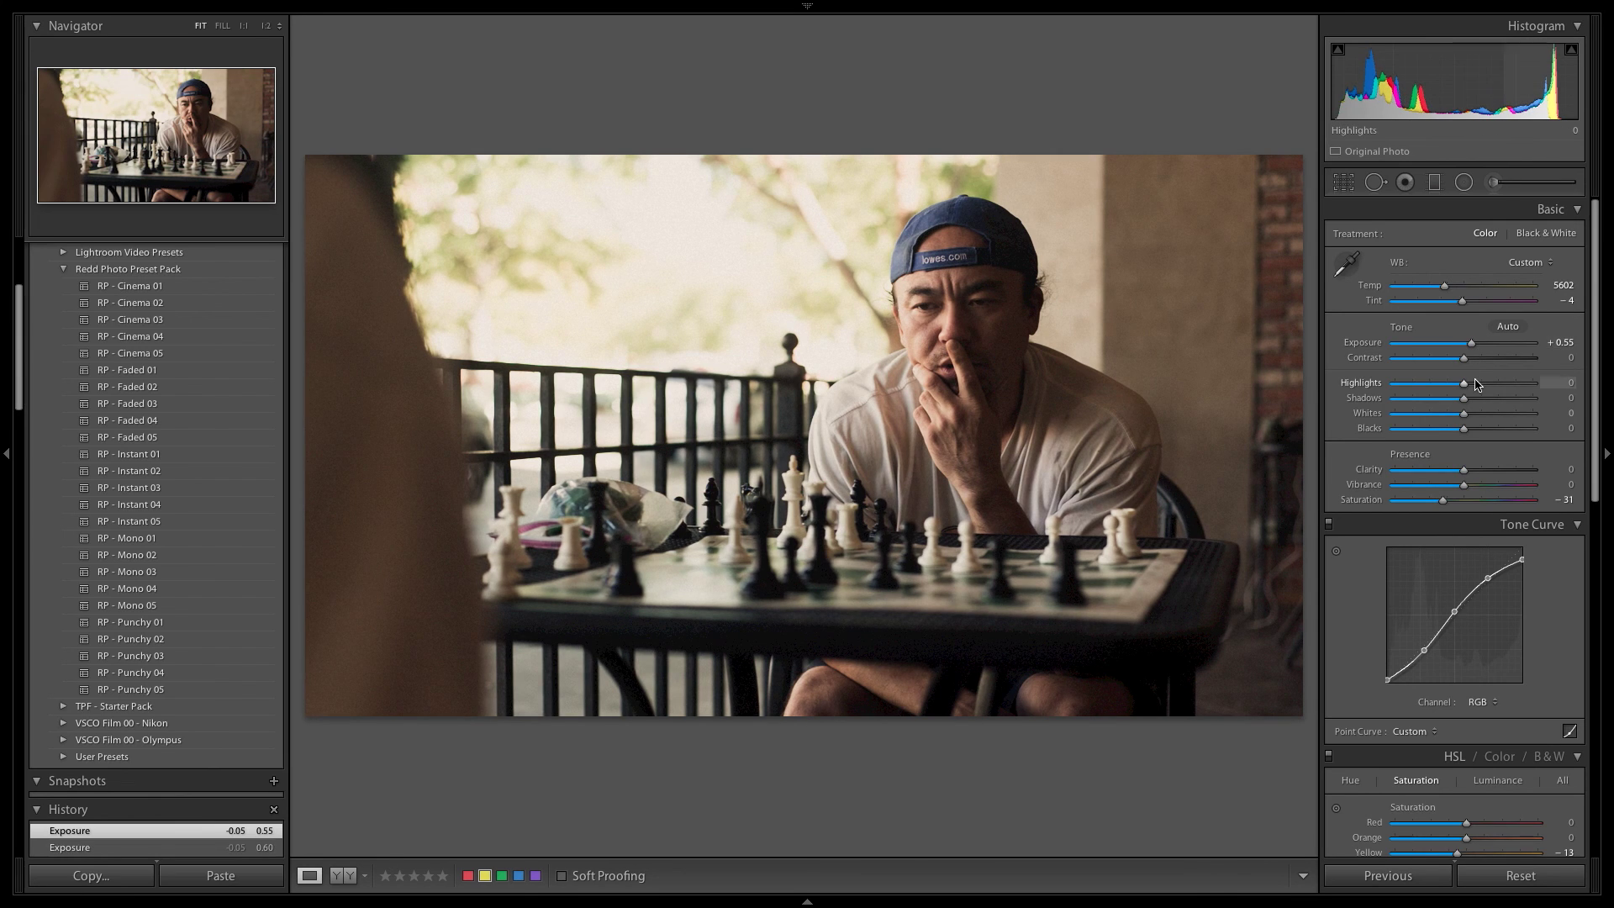